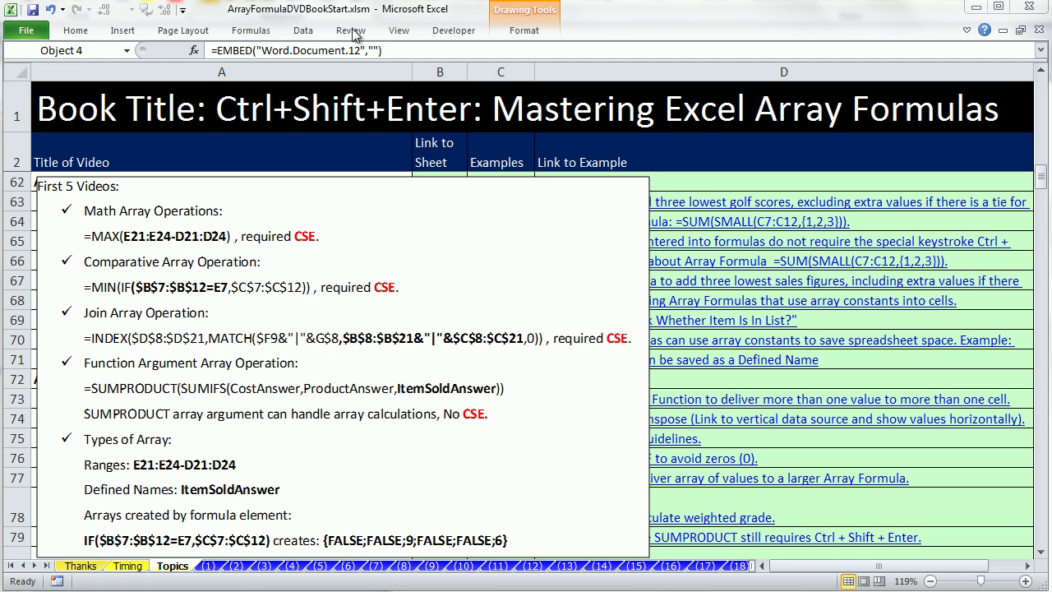
# Drag the embedded notes box aside so the Array Constants In Formulas topic rows are readable.
pyautogui.click(305, 20)
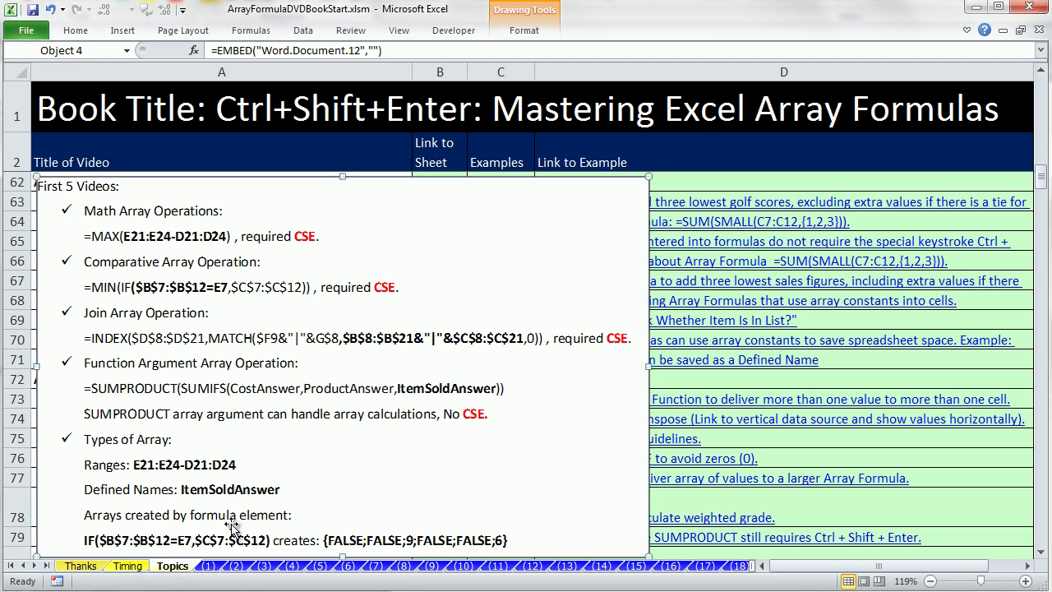
pyautogui.moveTo(364, 235); pyautogui.dragTo(386, 228)
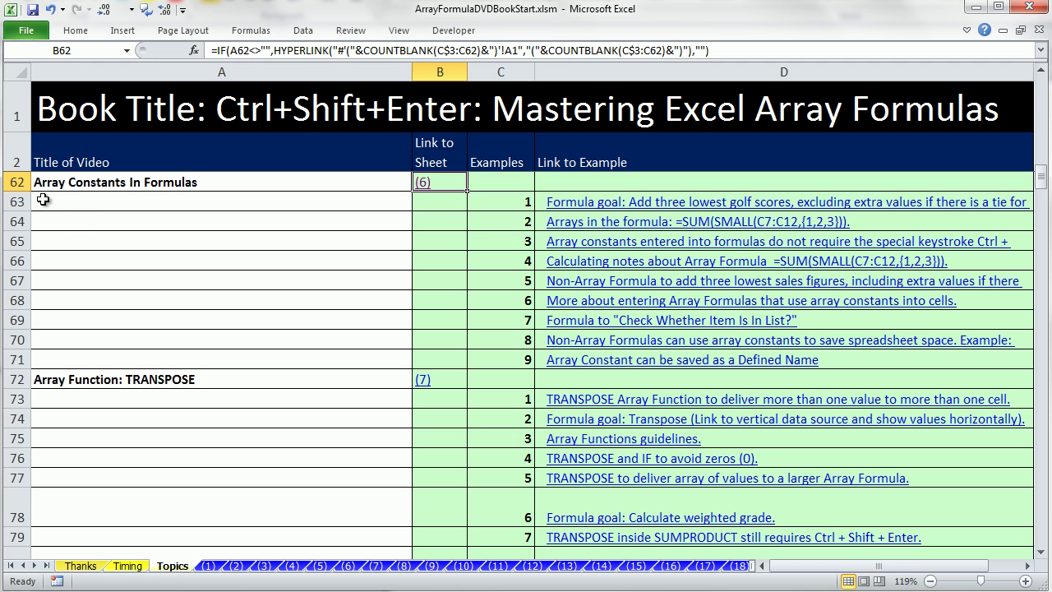
# Follow the (6) hyperlink to the Array Constants In Formulas sheet and select cell C14.
pyautogui.click(424, 186)
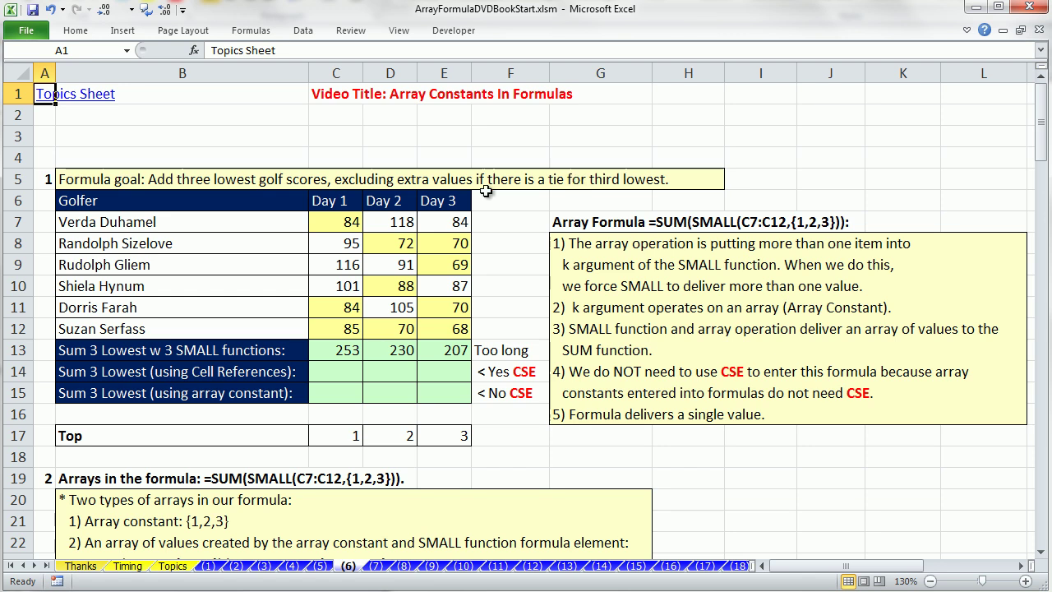
pyautogui.click(347, 373)
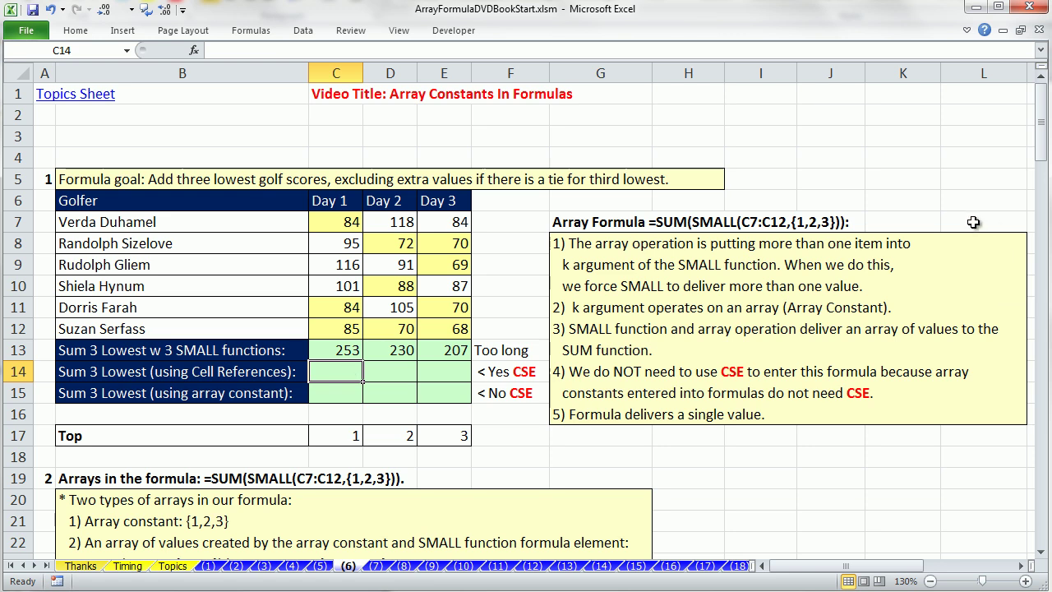
pyautogui.write('=sm')
pyautogui.press('Escape')
pyautogui.press('Escape')
pyautogui.doubleClick(340, 354)
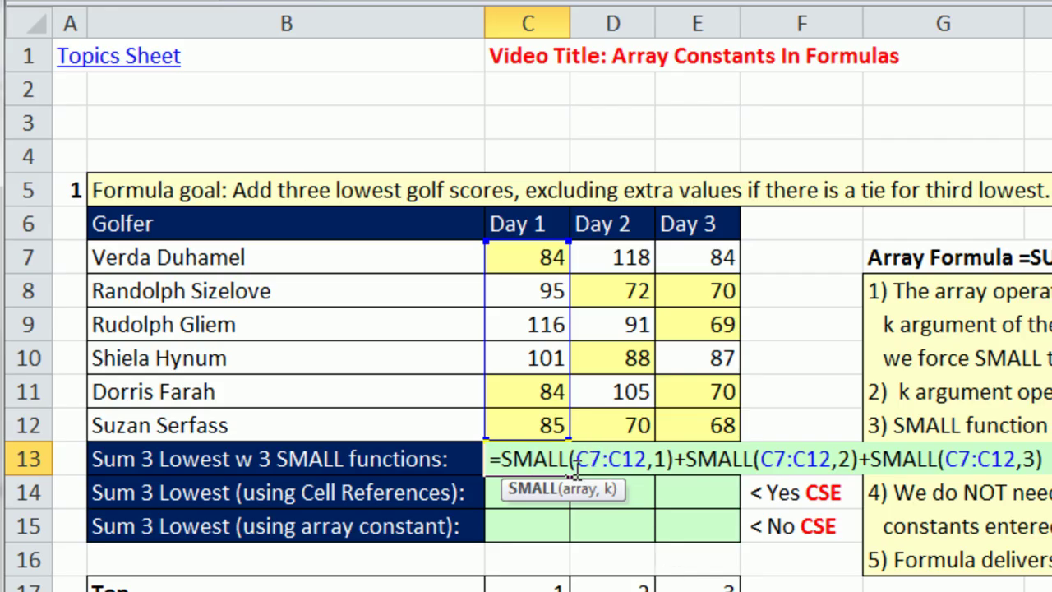
pyautogui.click(655, 458)
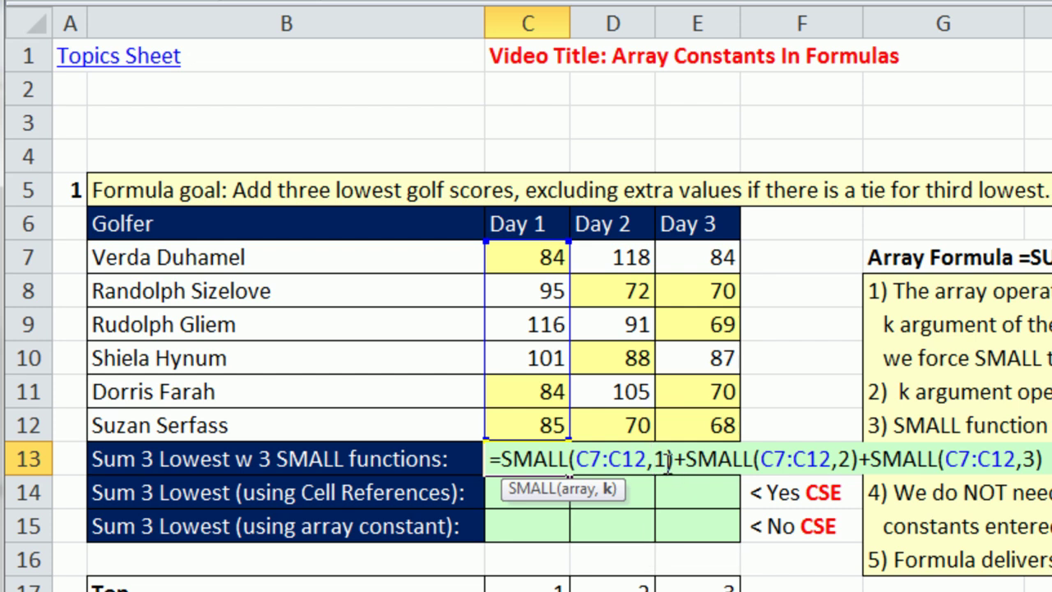
pyautogui.click(837, 462)
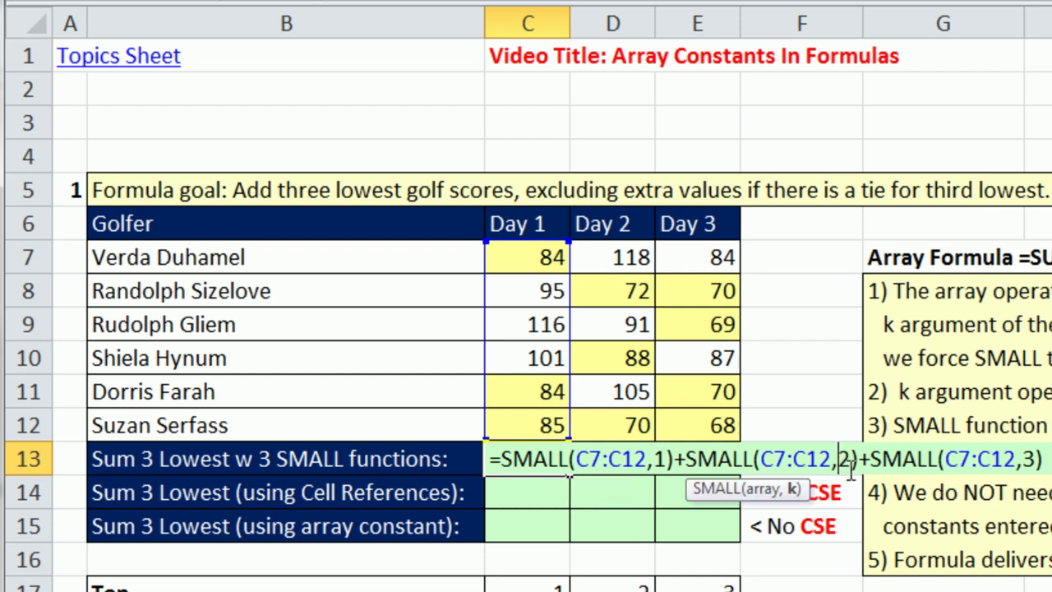
pyautogui.click(1026, 462)
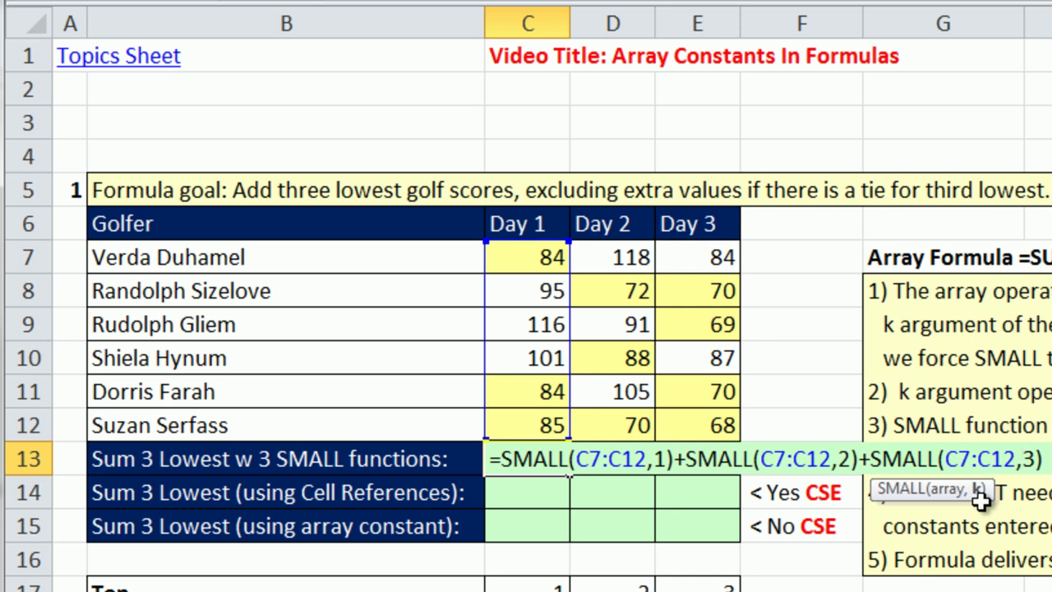
pyautogui.press('Return')
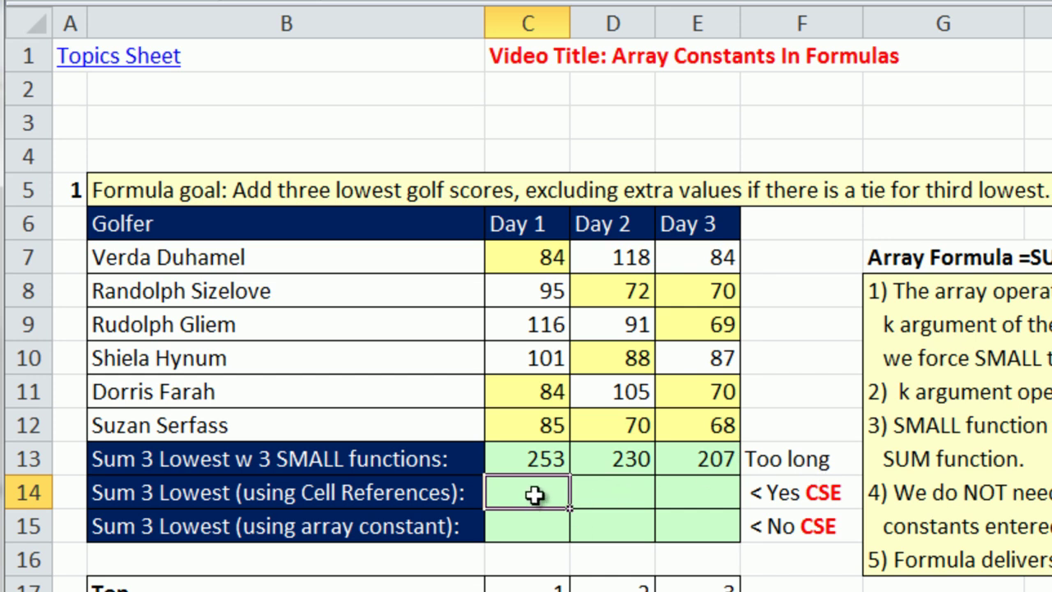
pyautogui.doubleClick(522, 448)
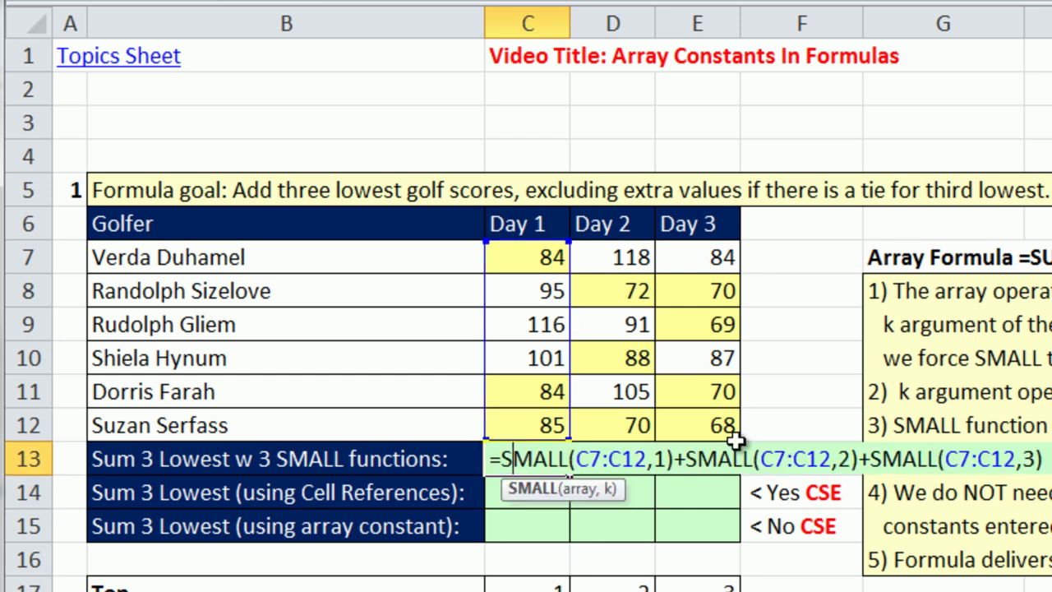
pyautogui.click(669, 459)
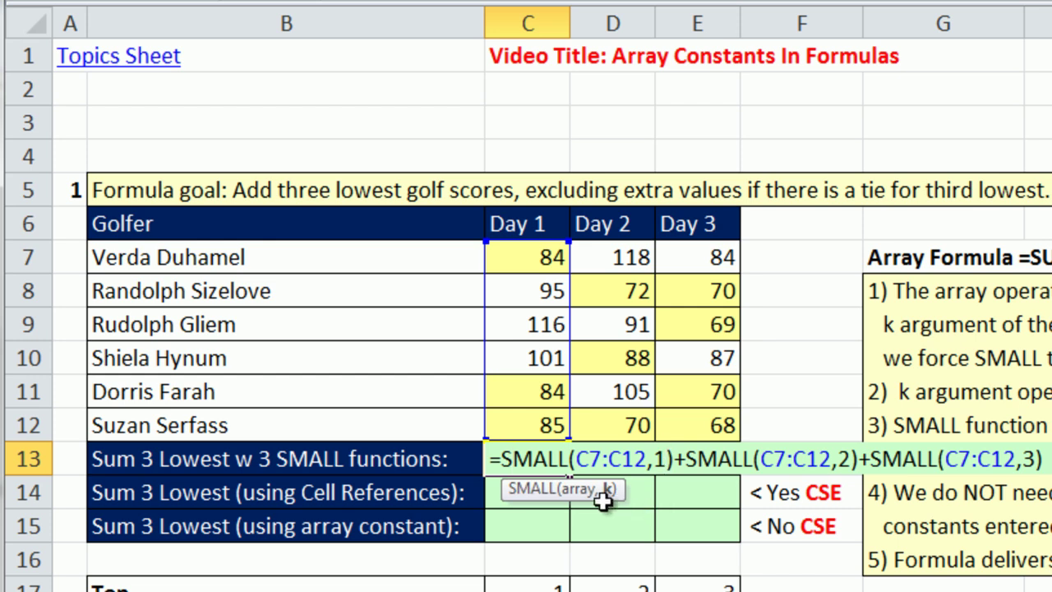
pyautogui.hotkey('ctrl', 'Return')
# Enter =SMALL(C7:C12,$C$17:$E$17) in C14, with the Top row as absolute k values.
pyautogui.click(543, 501)
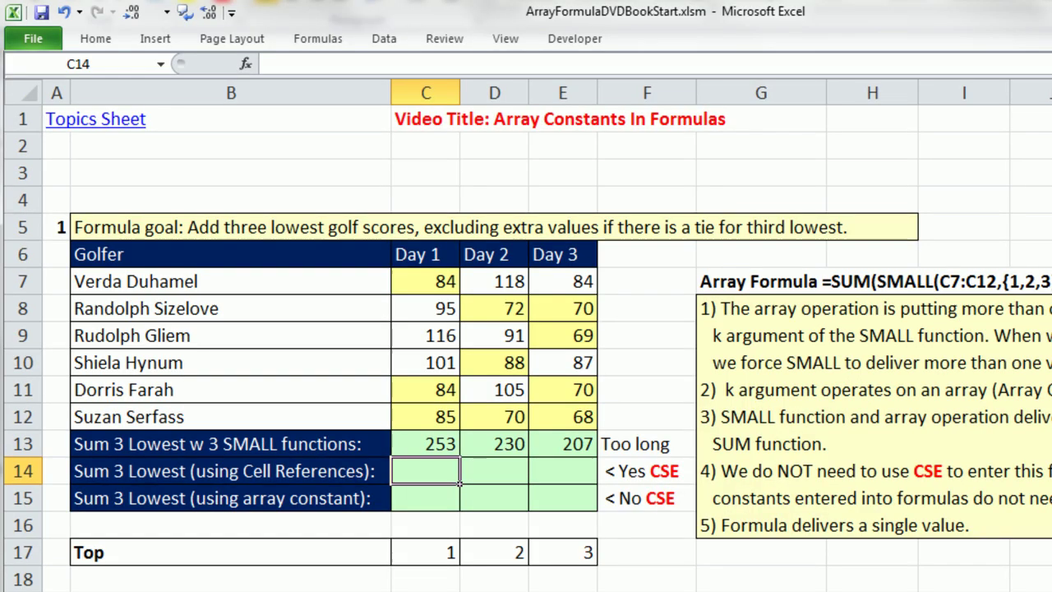
pyautogui.write('=sm')
pyautogui.press('Tab')
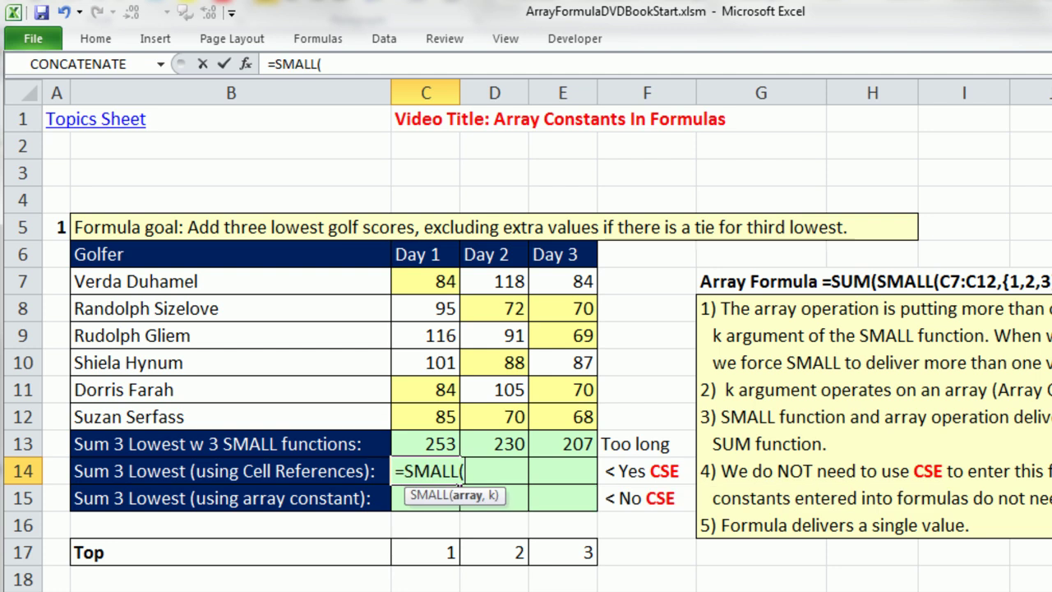
pyautogui.moveTo(444, 281); pyautogui.dragTo(438, 414)
pyautogui.write(',')
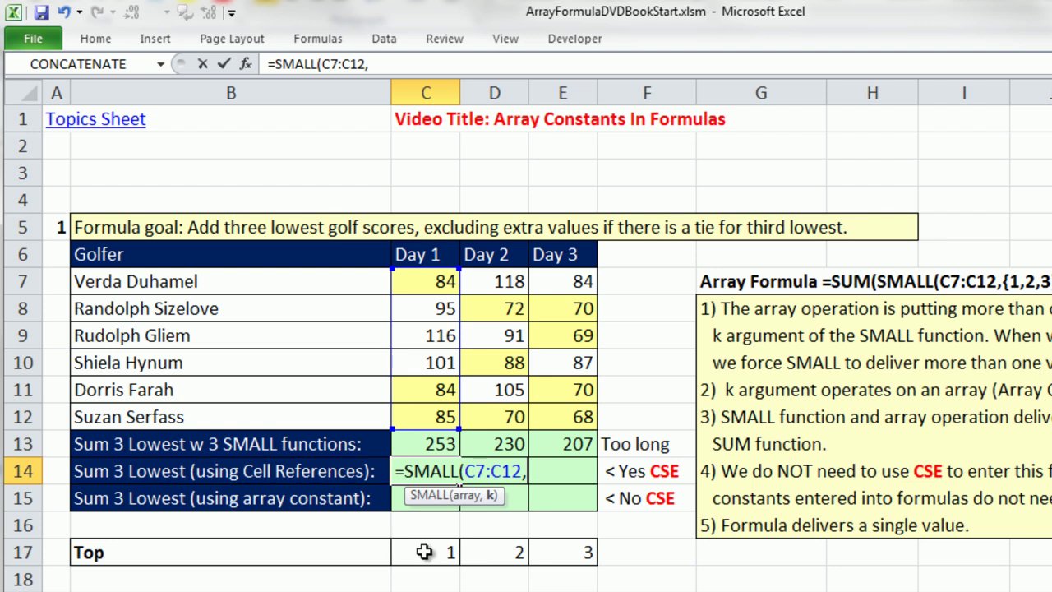
pyautogui.moveTo(424, 552); pyautogui.dragTo(545, 554)
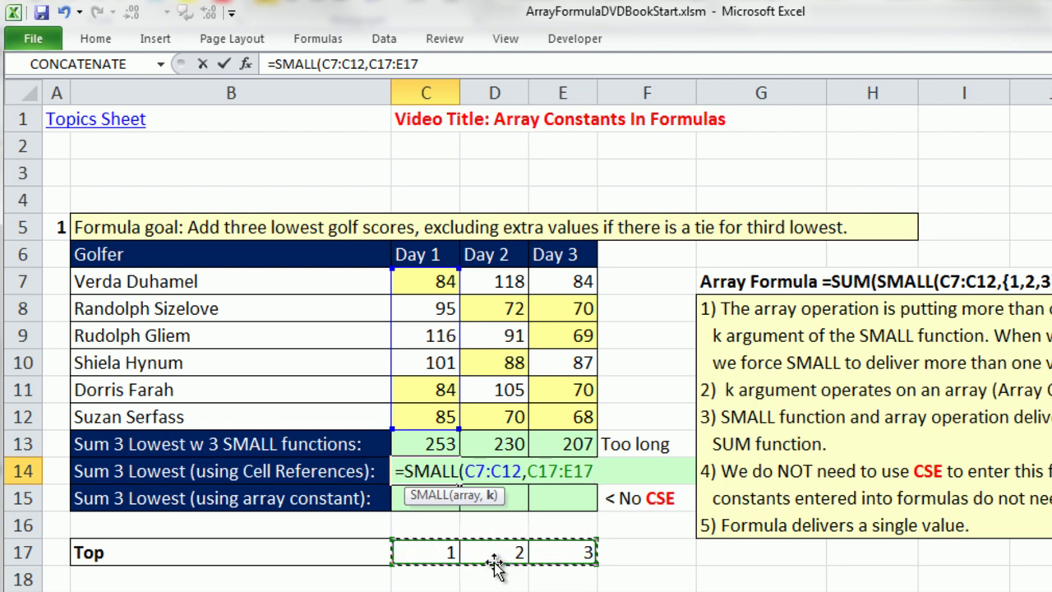
pyautogui.press('F4')
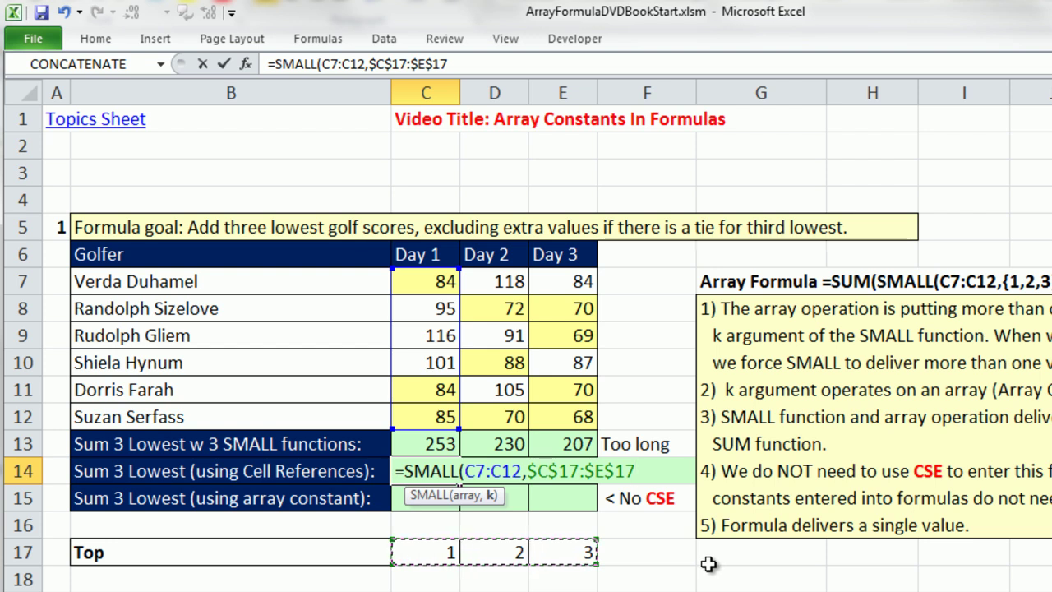
pyautogui.write(')')
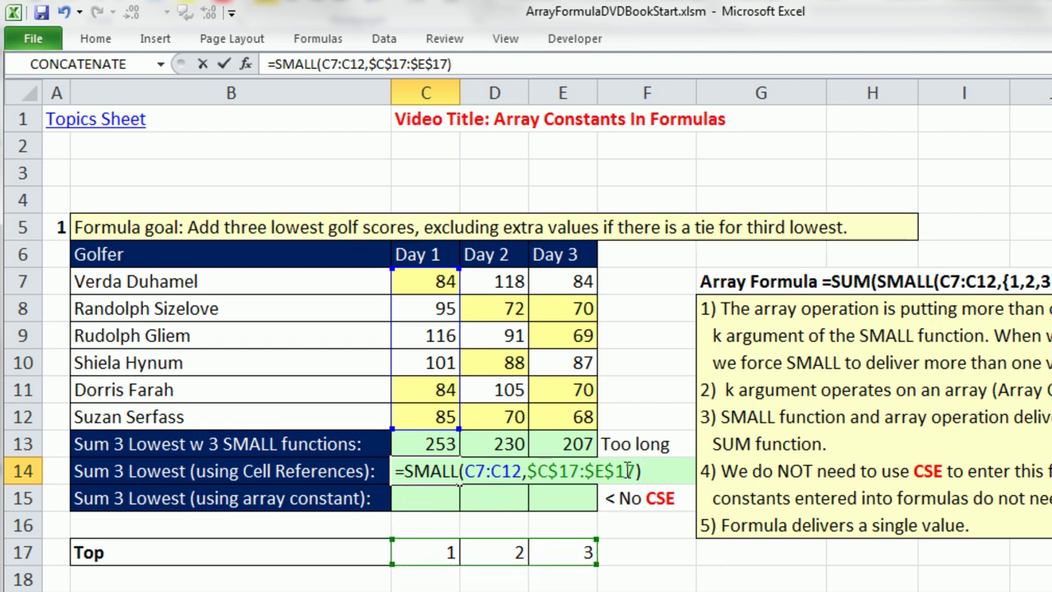
# Evaluate the SMALL expression with F9 to see 84, 84, 85, then undo.
pyautogui.moveTo(642, 470); pyautogui.dragTo(397, 470)
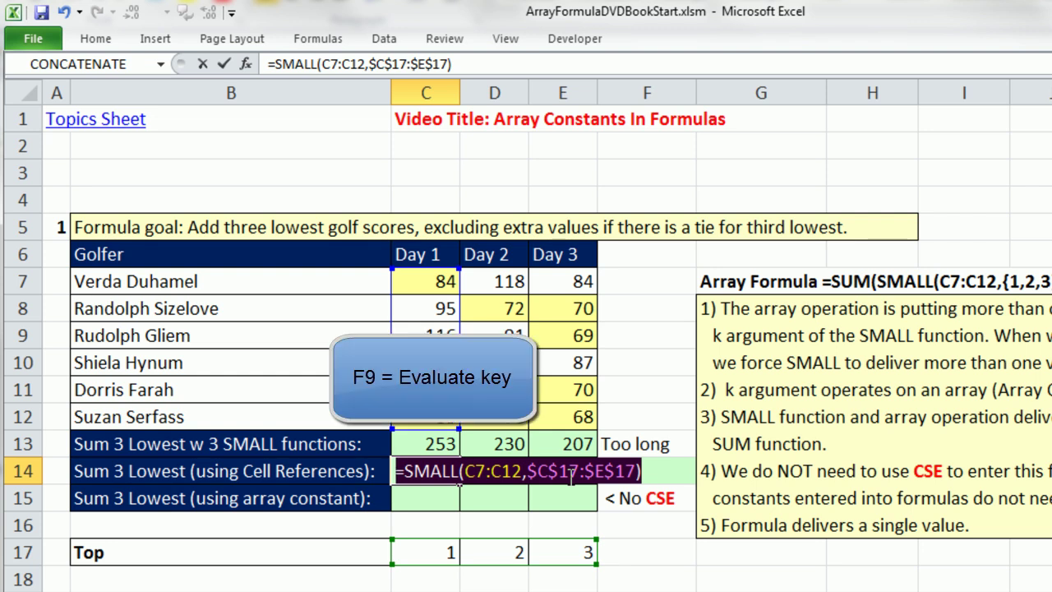
pyautogui.press('F9')
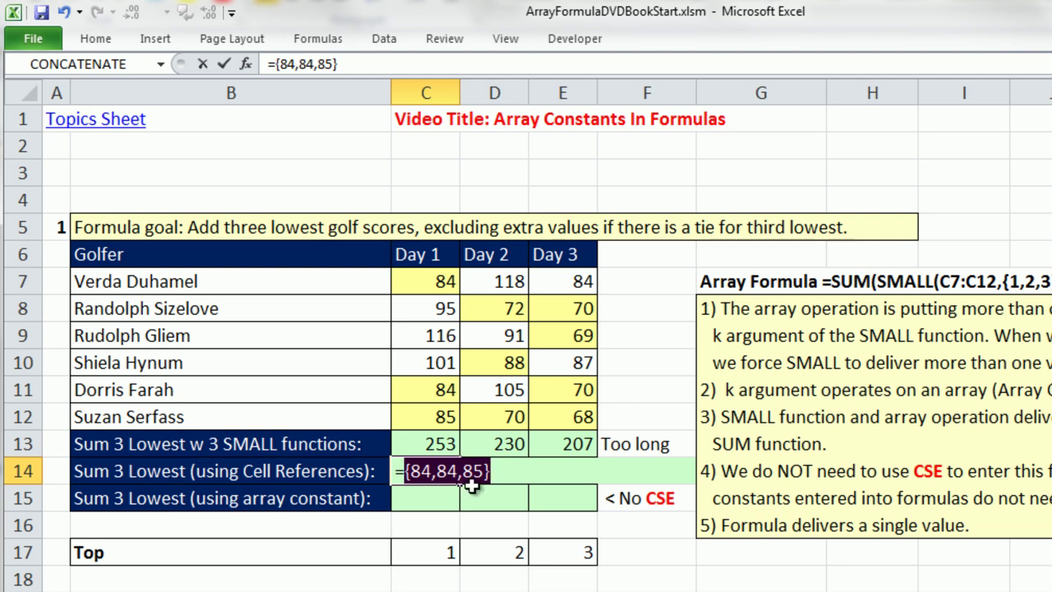
pyautogui.hotkey('ctrl', 'z')
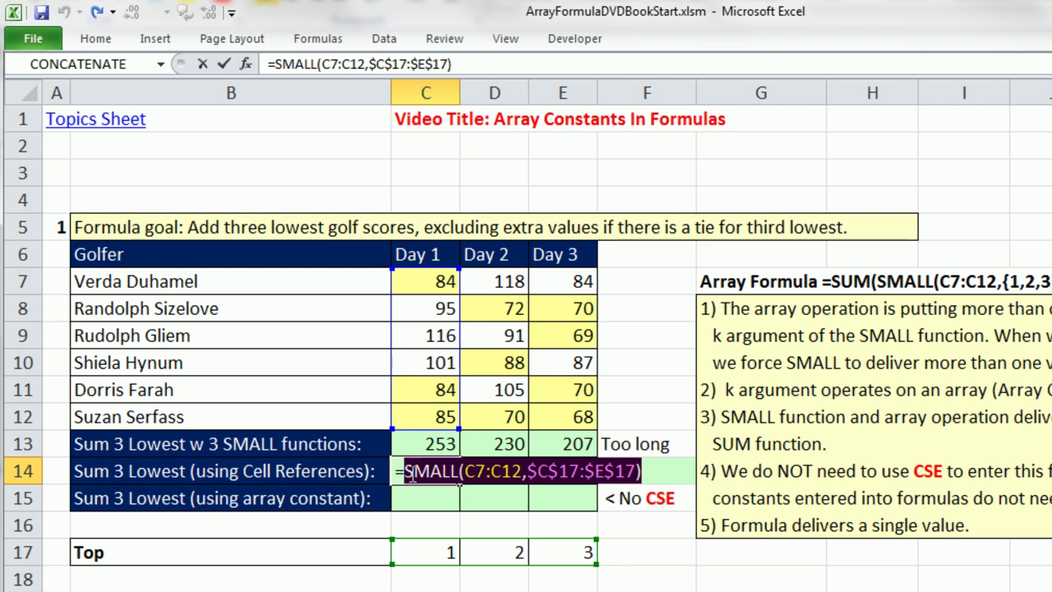
# Wrap C14's SMALL in SUM and enter it as an array formula with Ctrl+Shift+Enter.
pyautogui.press('Left')
pyautogui.write('sum(')
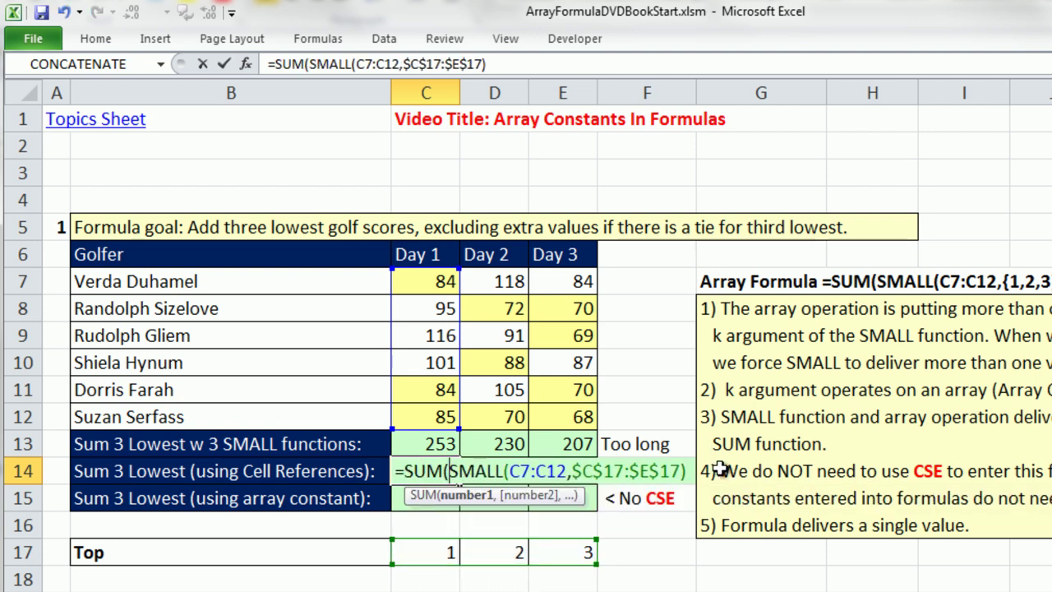
pyautogui.click(689, 470)
pyautogui.write(')')
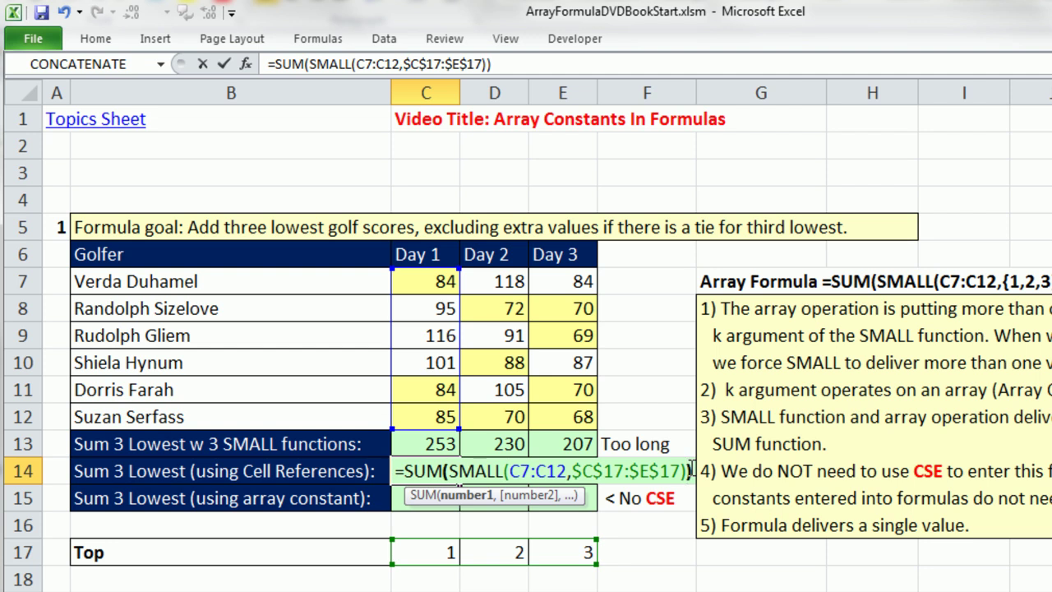
pyautogui.click(606, 470)
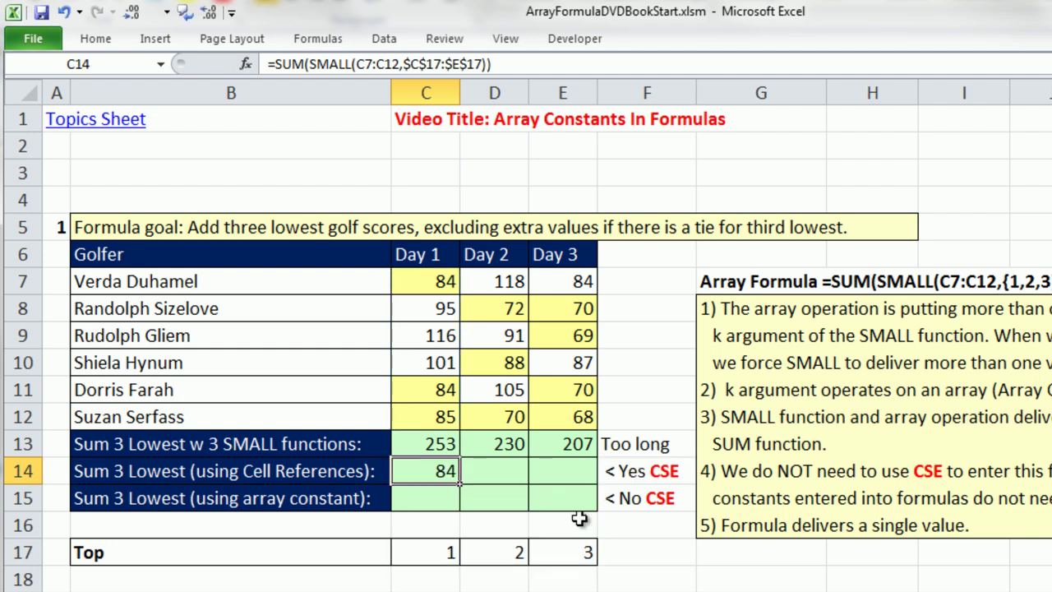
pyautogui.doubleClick(423, 473)
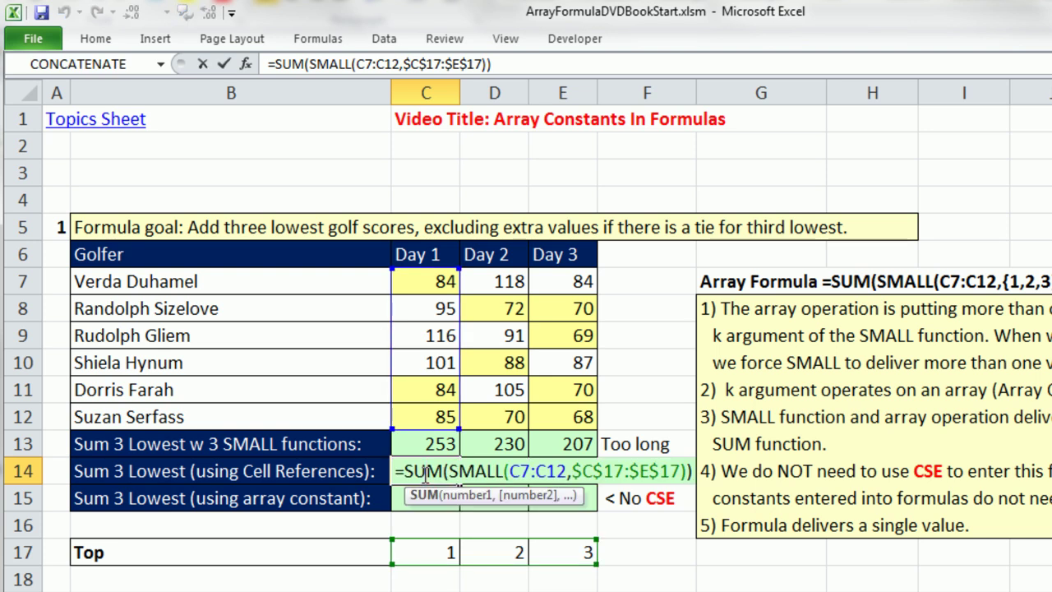
pyautogui.hotkey('ctrl', 'shift', 'Return')
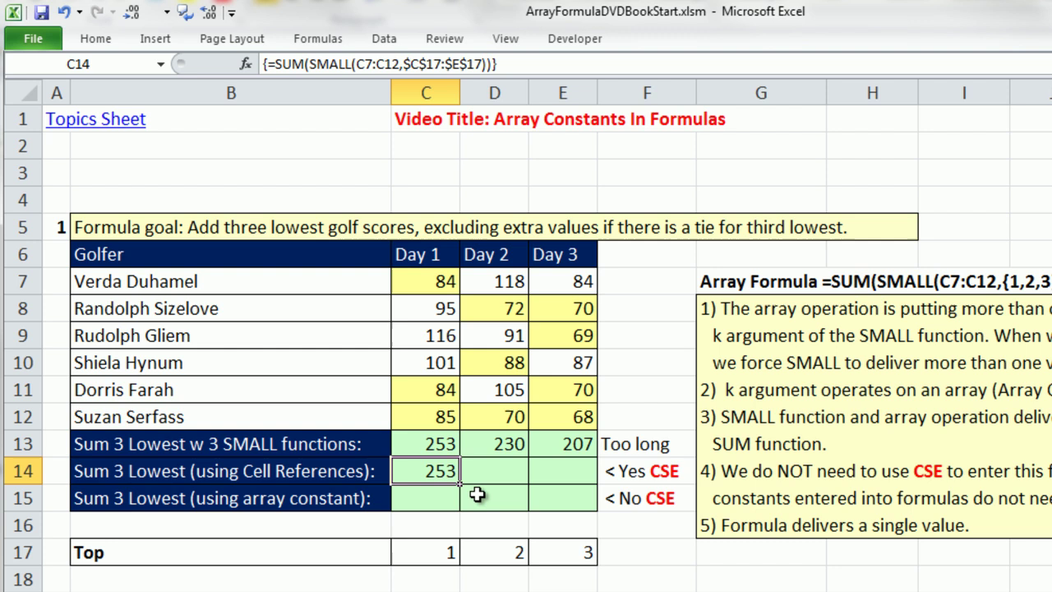
# Try a normally entered SUMPRODUCT version filled across row 14, then undo back to the SUM formula.
pyautogui.doubleClick(427, 472)
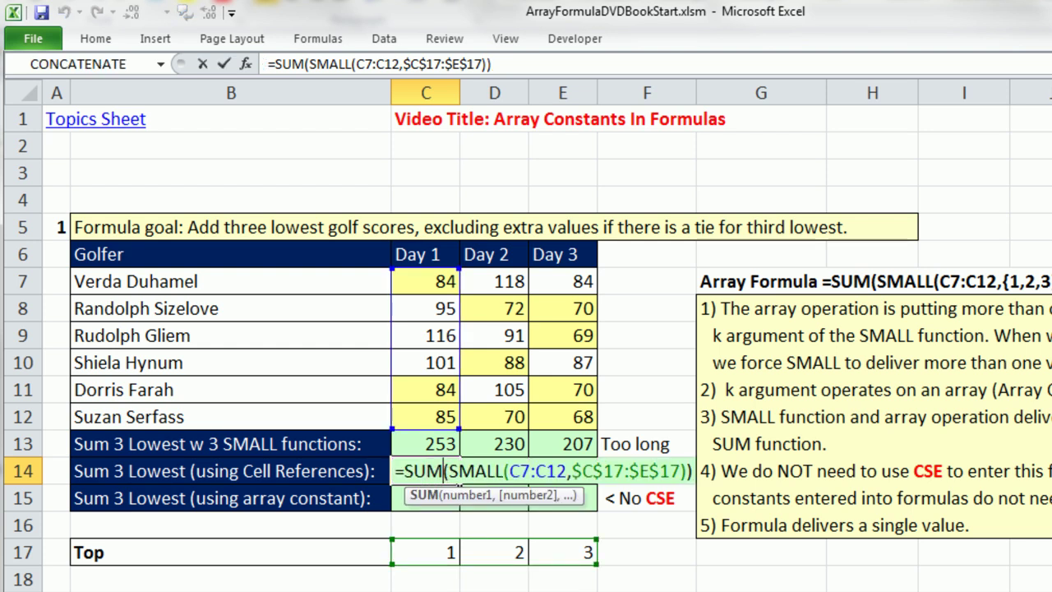
pyautogui.click(443, 471)
pyautogui.write('PRODUCT')
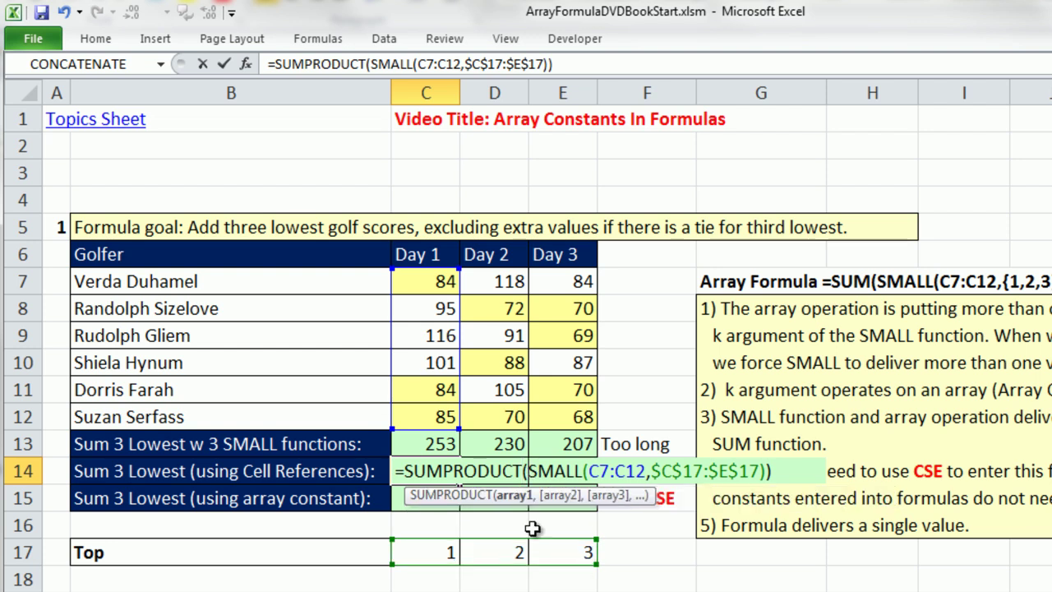
pyautogui.press('Right')
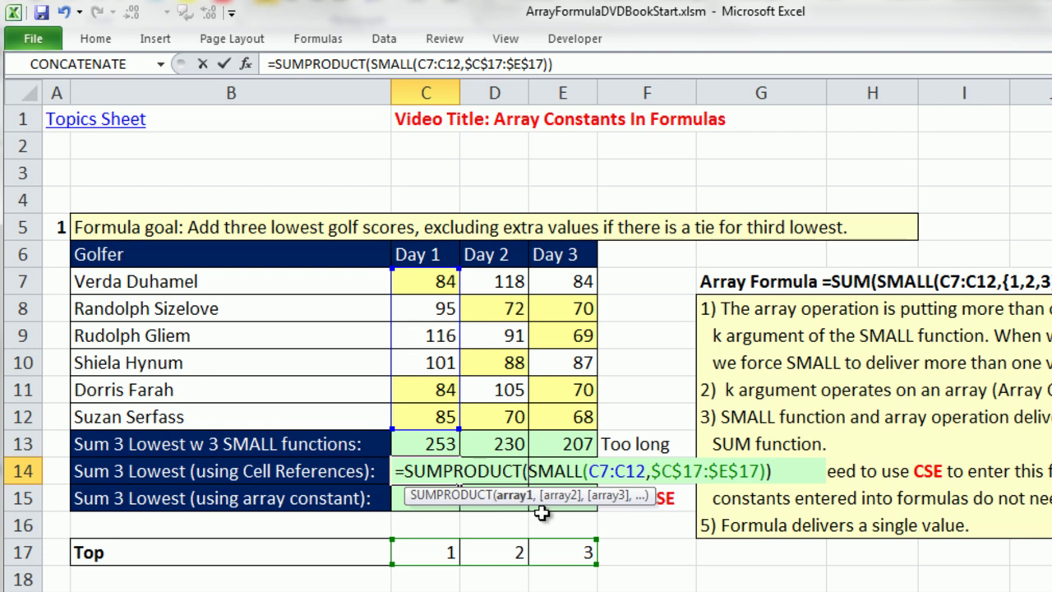
pyautogui.hotkey('ctrl', 'Return')
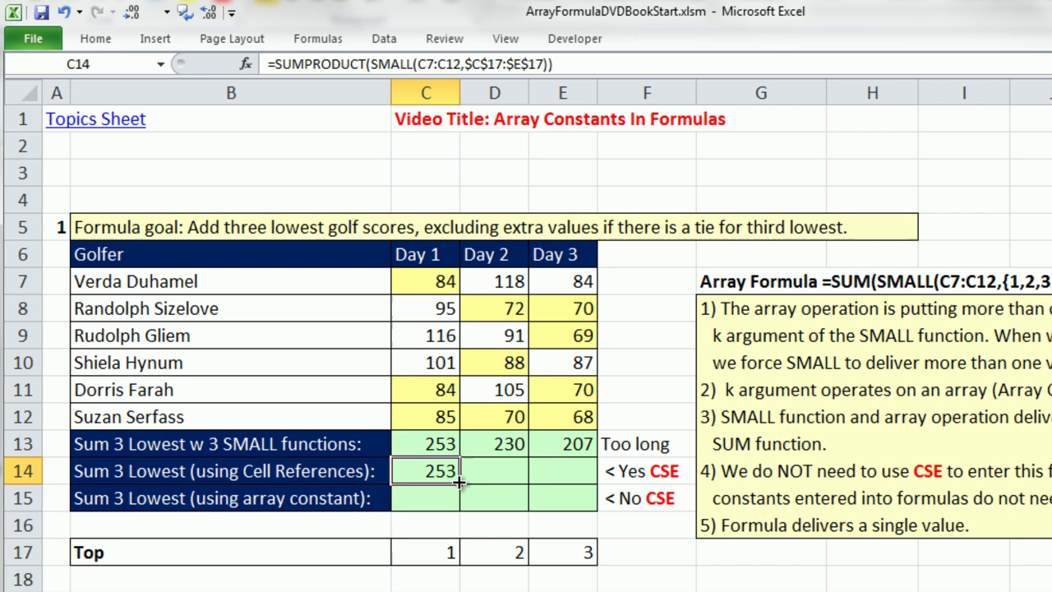
pyautogui.moveTo(458, 484); pyautogui.dragTo(612, 480)
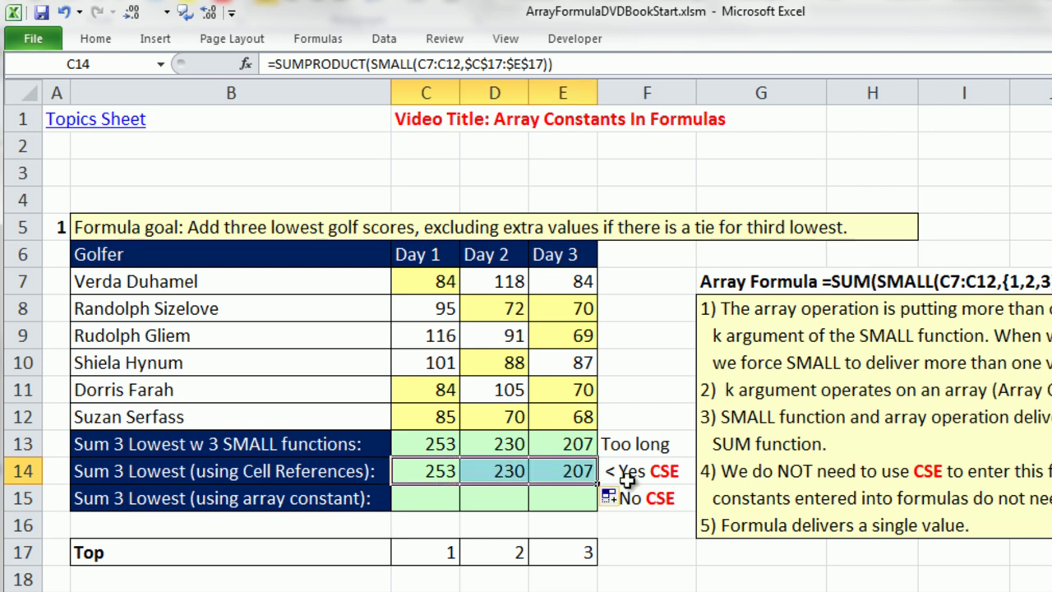
pyautogui.hotkey('ctrl', 'z')
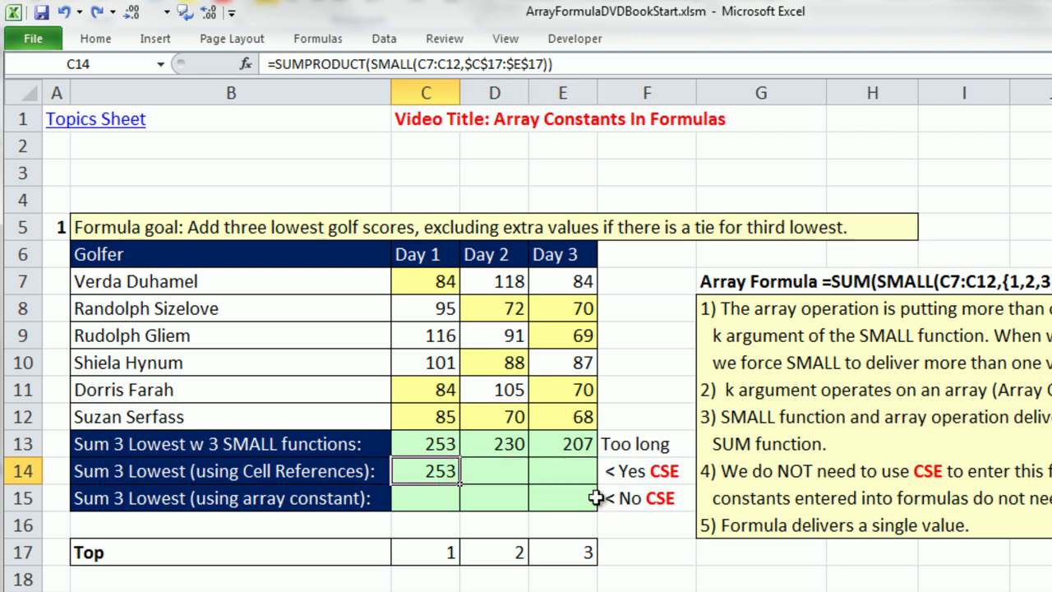
pyautogui.hotkey('ctrl', 'z')
# Re-commit C14 as {=SUM(SMALL(C7:C12,$C$17:$E$17))}, fill to E14, and review Day 3's low scores.
pyautogui.doubleClick(430, 480)
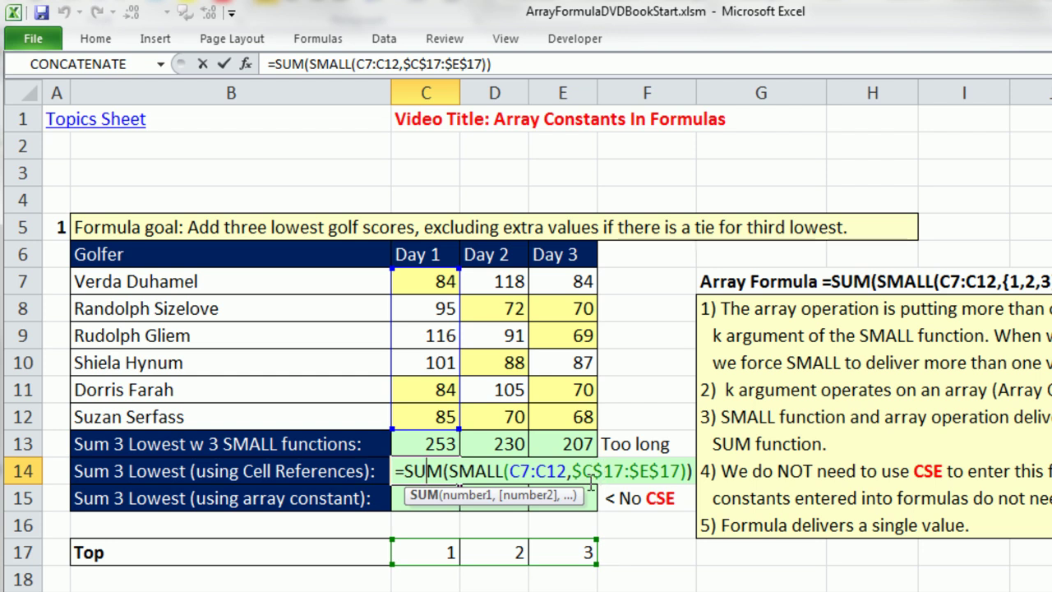
pyautogui.hotkey('ctrl', 'shift', 'Return')
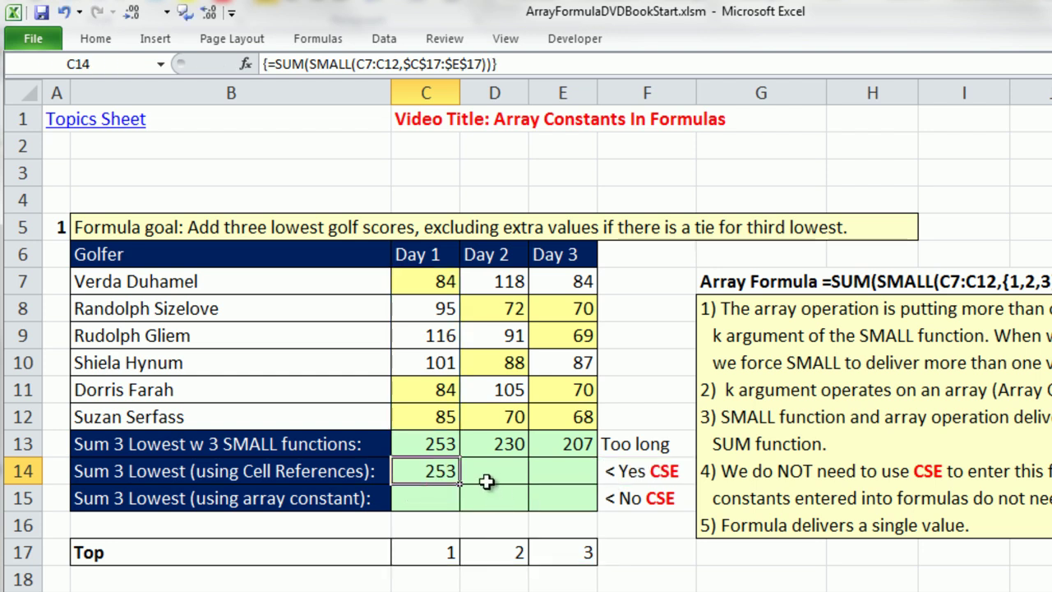
pyautogui.moveTo(463, 484); pyautogui.dragTo(578, 475)
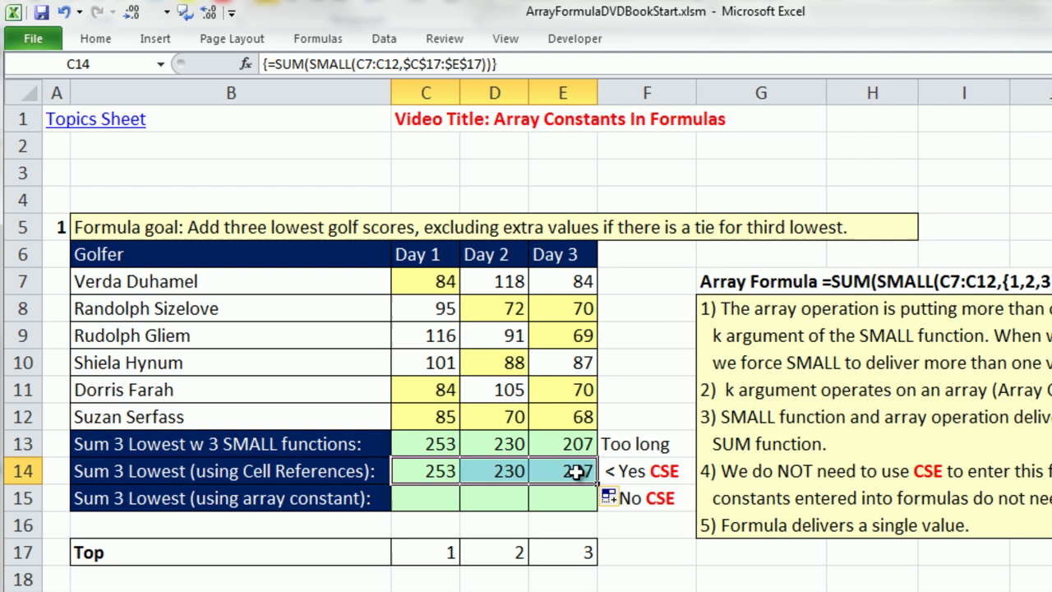
pyautogui.click(578, 471)
pyautogui.moveTo(560, 313); pyautogui.dragTo(557, 333)
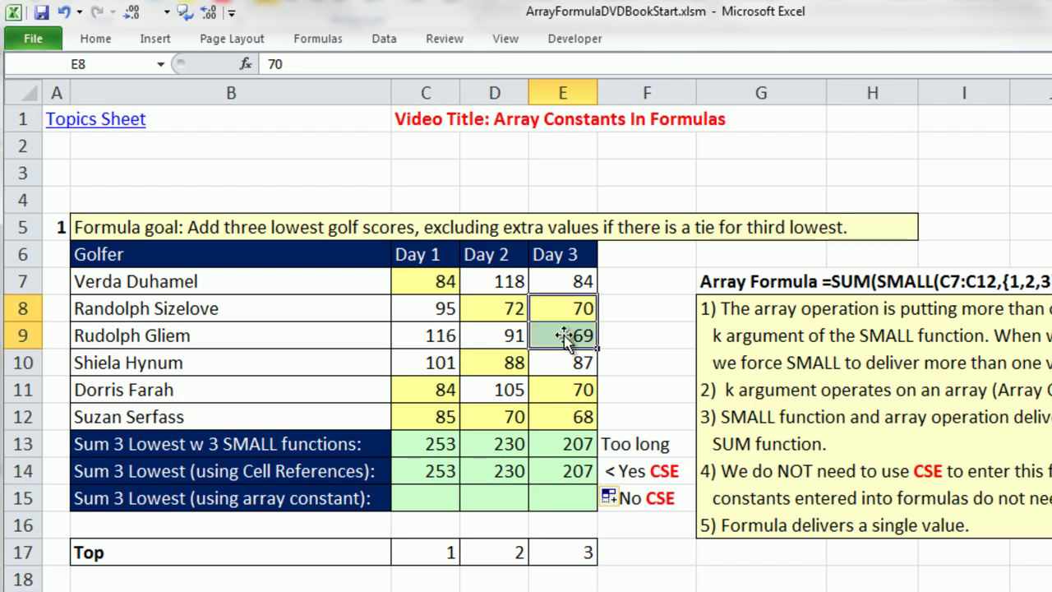
pyautogui.click(564, 417)
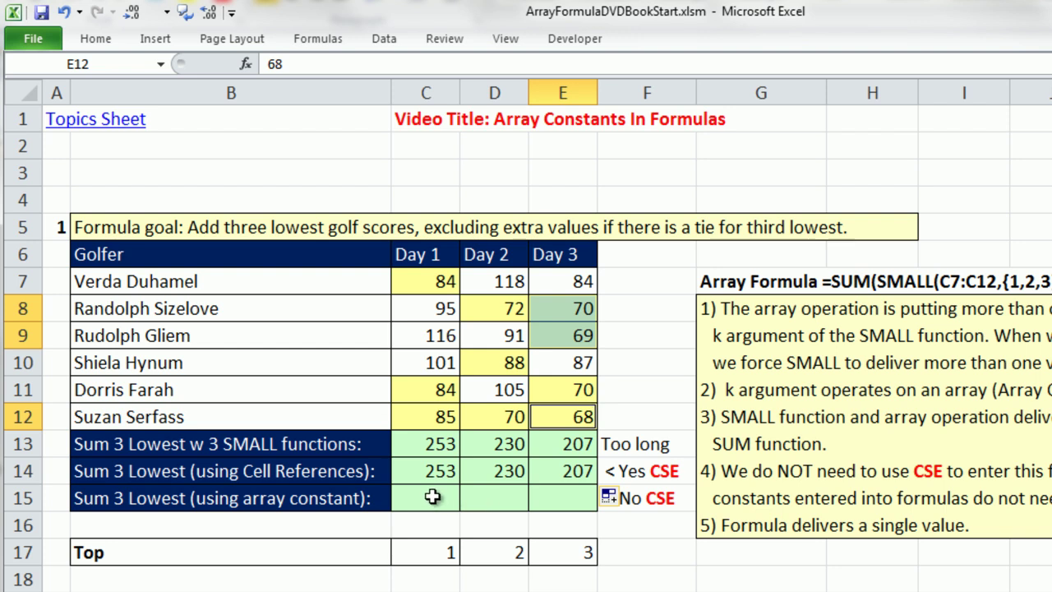
# Copy C14's formula into C15 and replace $C$17:$E$17 with the array constant {1,2,3}.
pyautogui.click(425, 465)
pyautogui.doubleClick(425, 465)
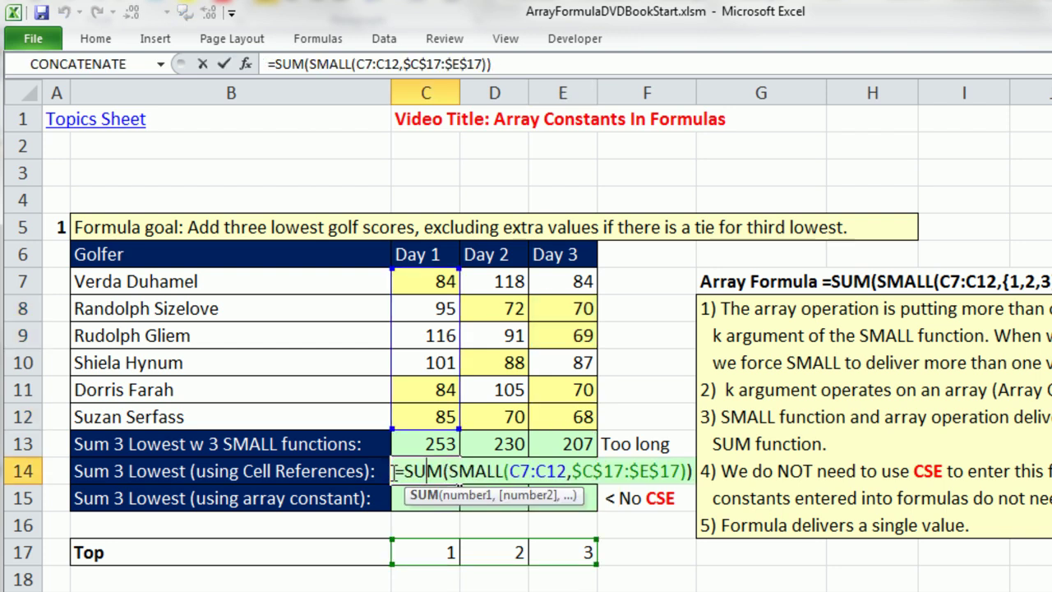
pyautogui.moveTo(395, 473); pyautogui.dragTo(690, 473)
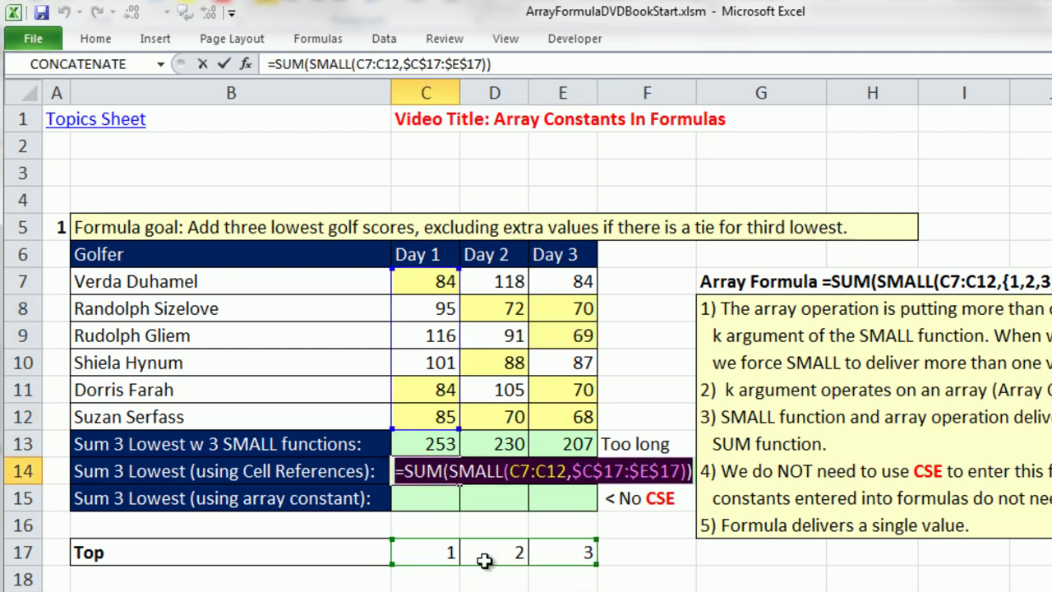
pyautogui.hotkey('ctrl', 'shift', 'Return')
pyautogui.click(432, 489)
pyautogui.hotkey('ctrl', "'")
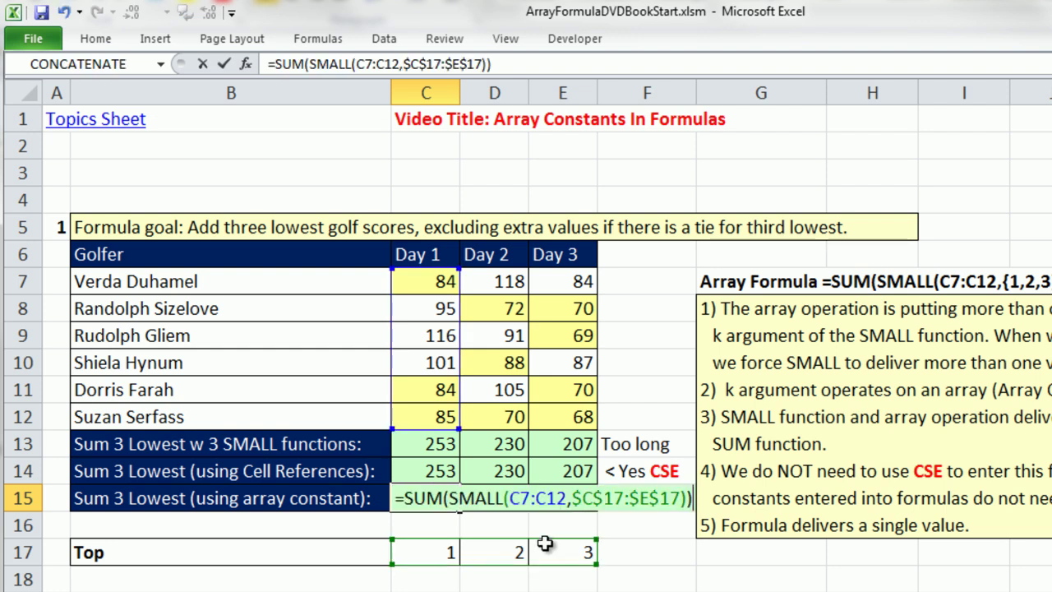
pyautogui.moveTo(577, 499); pyautogui.dragTo(681, 498)
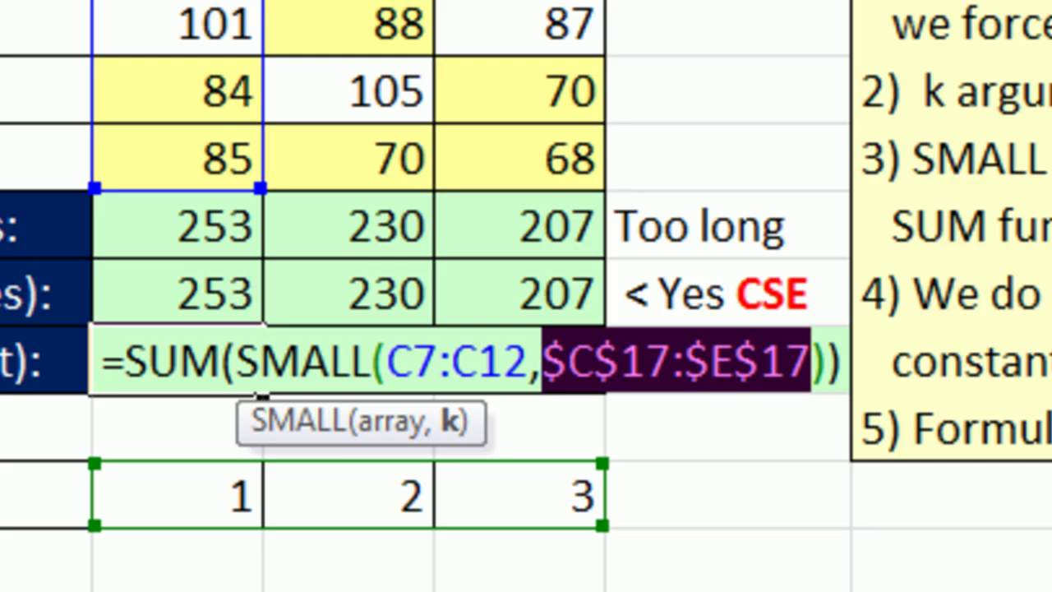
pyautogui.write('{')
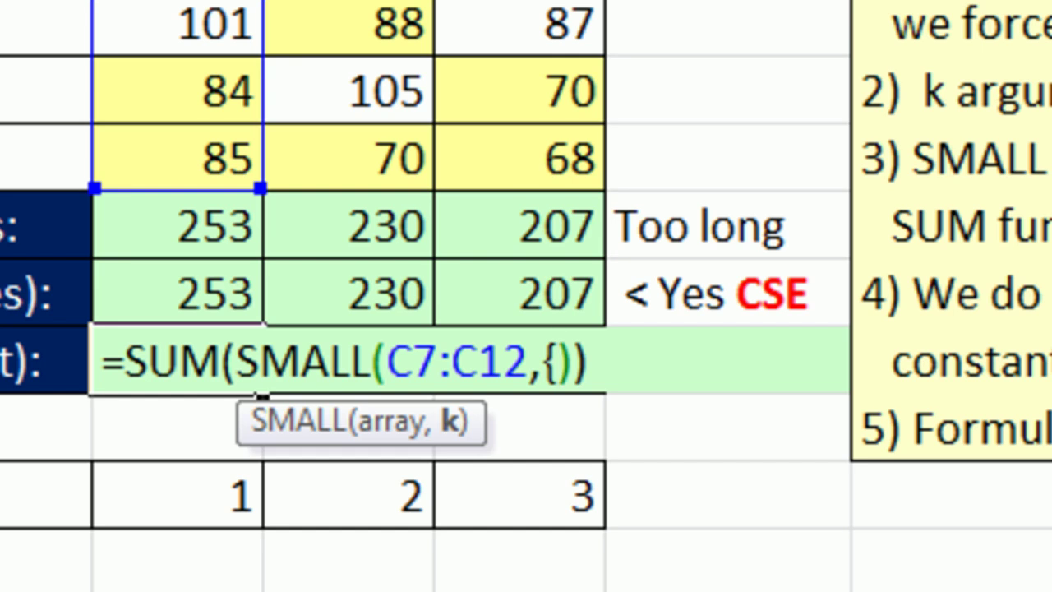
pyautogui.write('1,2,3')
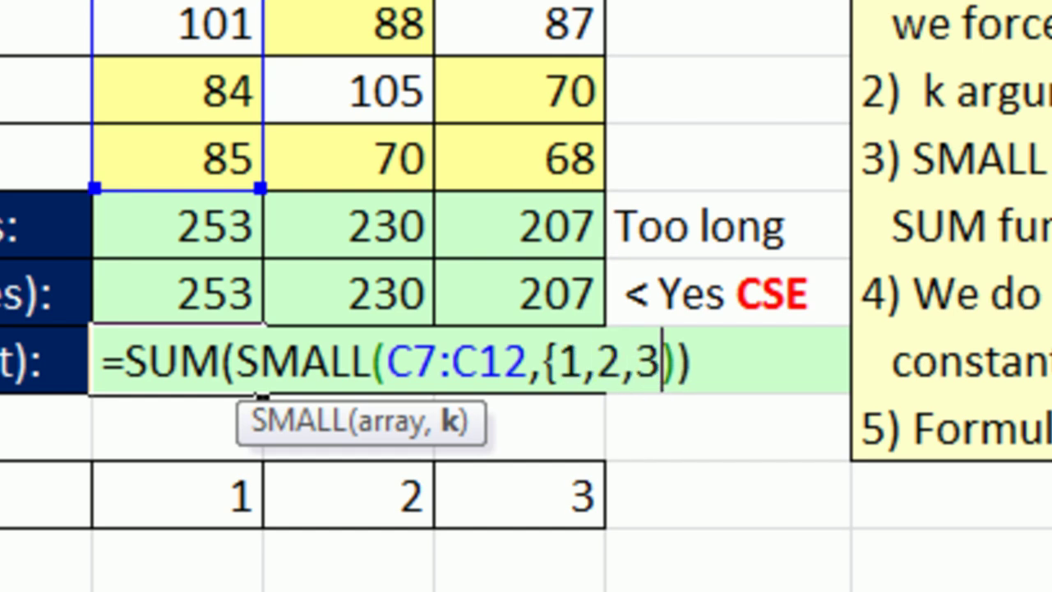
pyautogui.write('}')
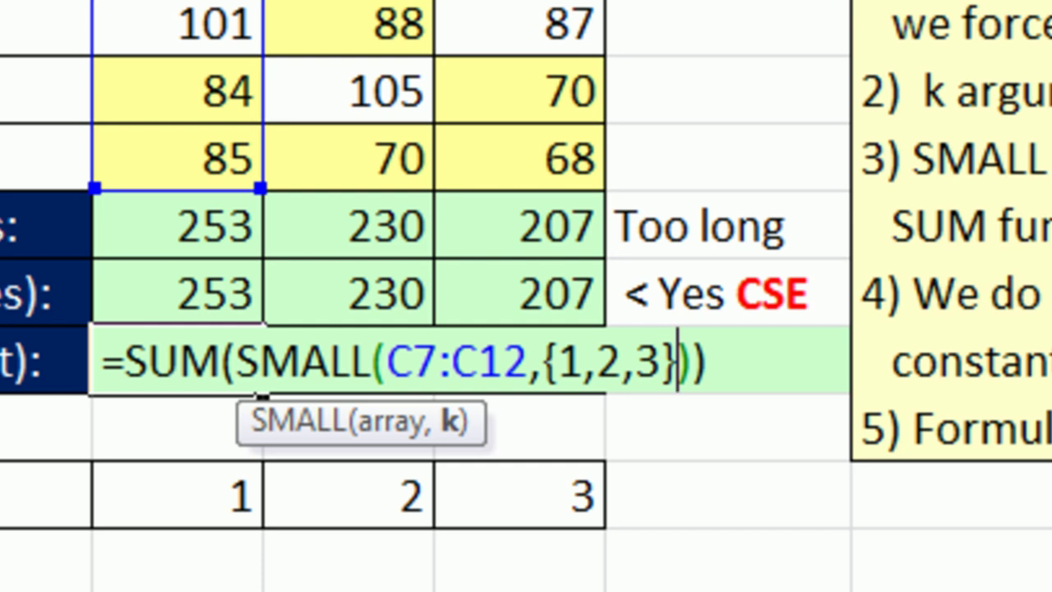
# Commit C15's {1,2,3} formula normally and fill it to E15, giving 253, 230 and 207.
pyautogui.moveTo(559, 366); pyautogui.dragTo(597, 396)
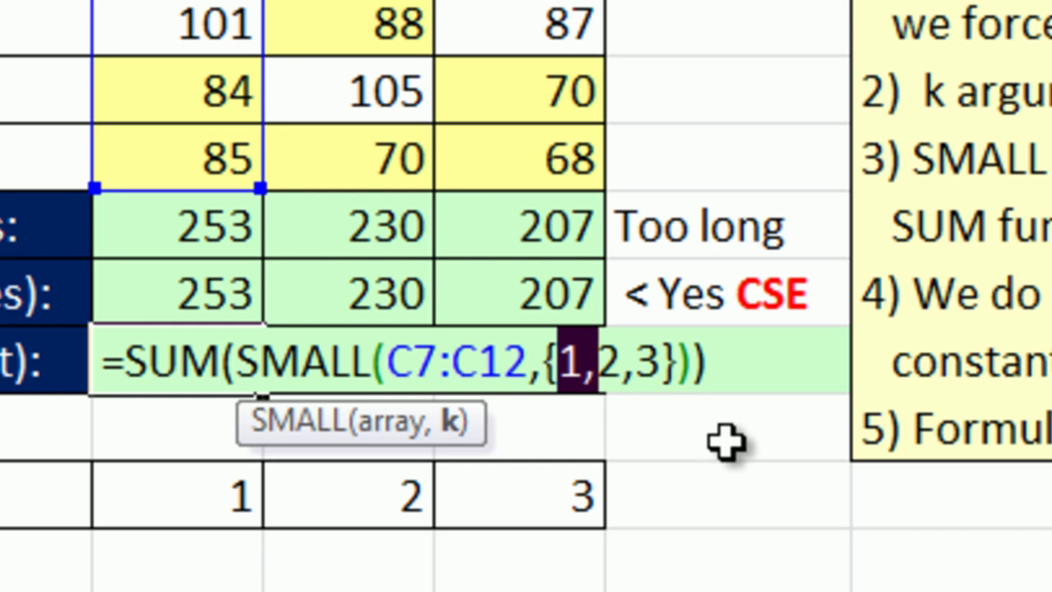
pyautogui.press('Right')
pyautogui.press('Right')
pyautogui.press('Right')
pyautogui.press('Right')
pyautogui.press('Right')
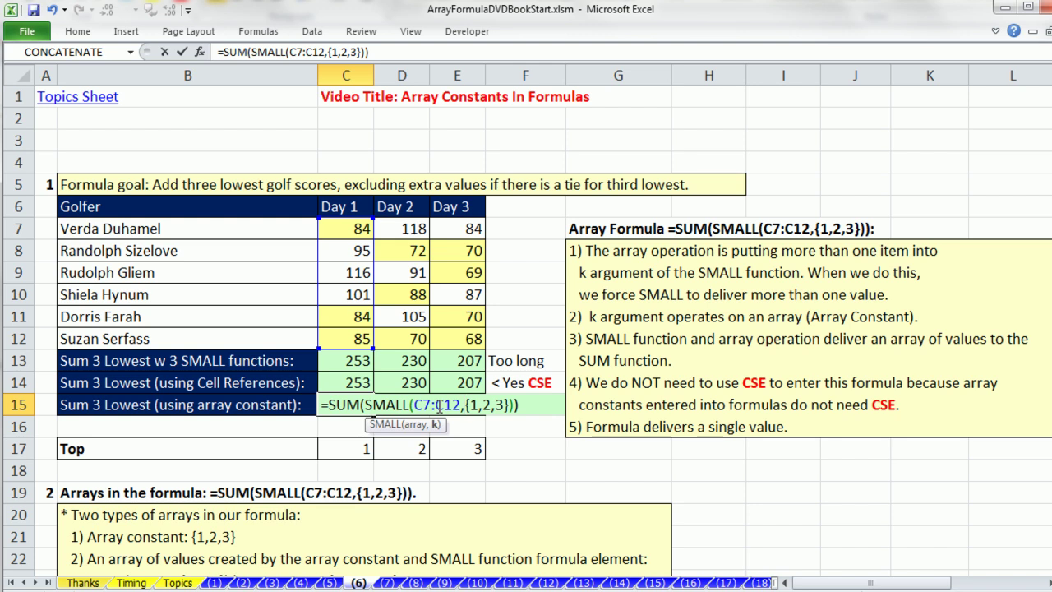
pyautogui.hotkey('ctrl', 'Return')
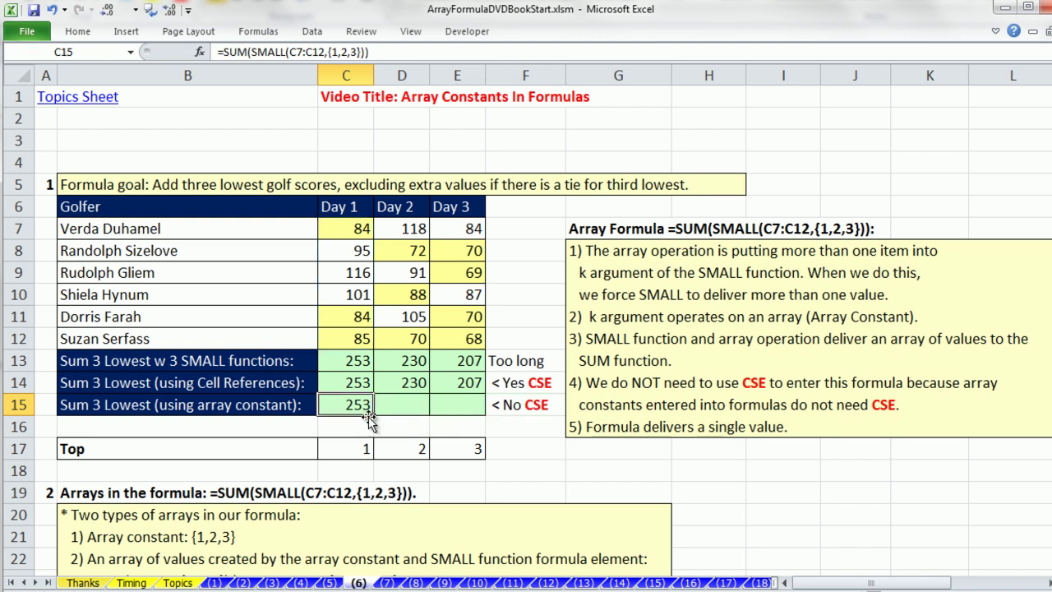
pyautogui.moveTo(373, 414); pyautogui.dragTo(473, 417)
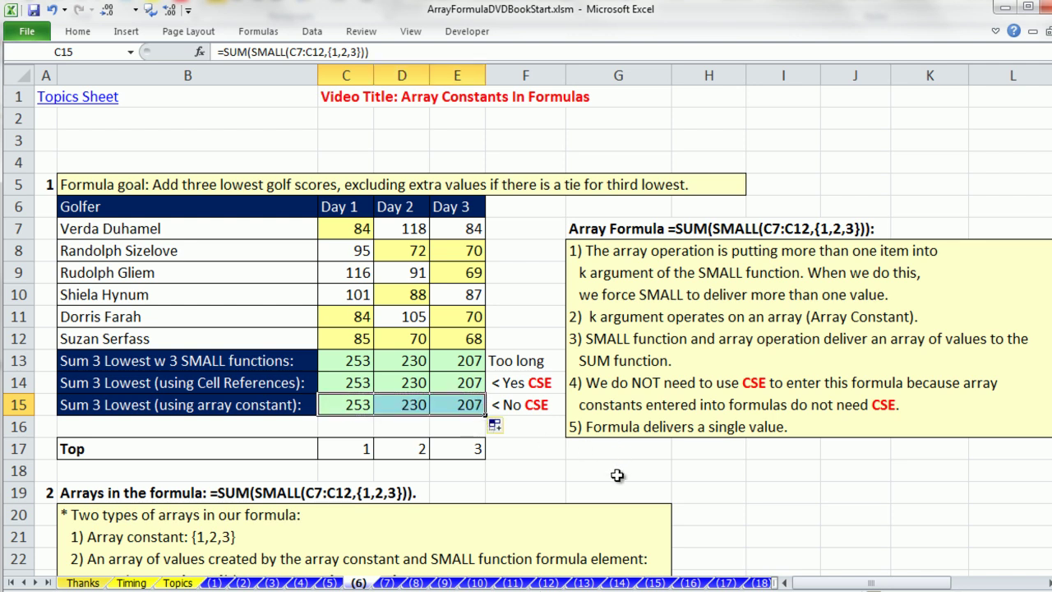
pyautogui.click(658, 473)
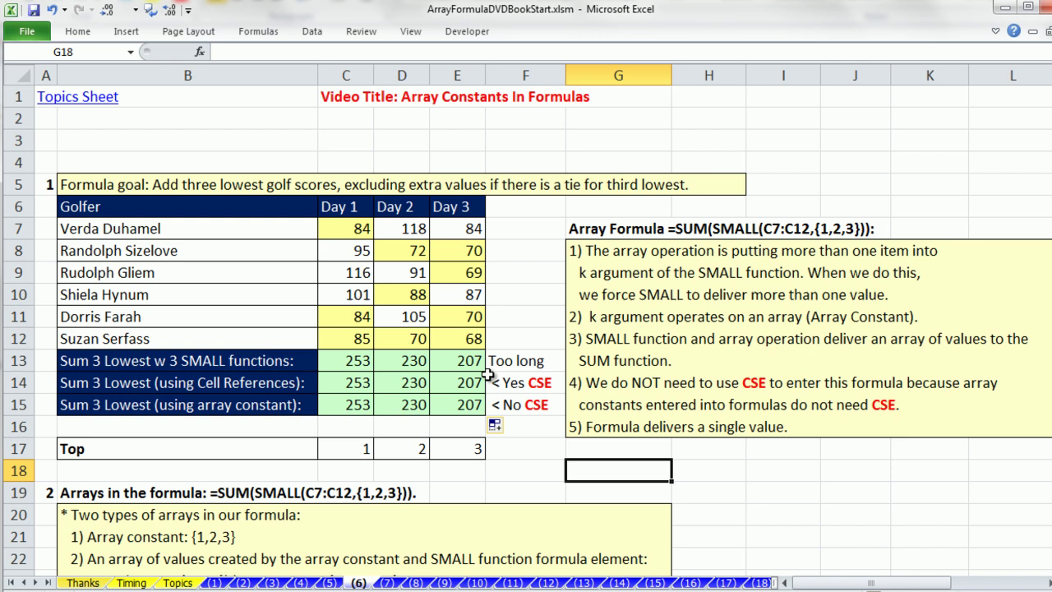
# Highlight Day 3's tied low scores E11:E12 together with E8:E9.
pyautogui.click(464, 252)
pyautogui.click(475, 317)
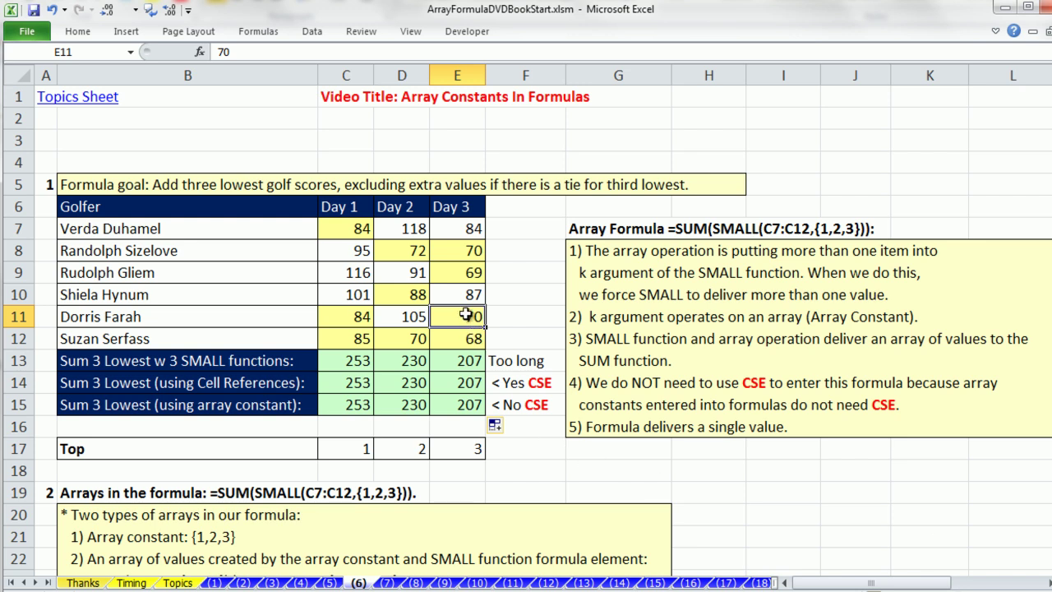
pyautogui.moveTo(463, 320); pyautogui.dragTo(472, 329)
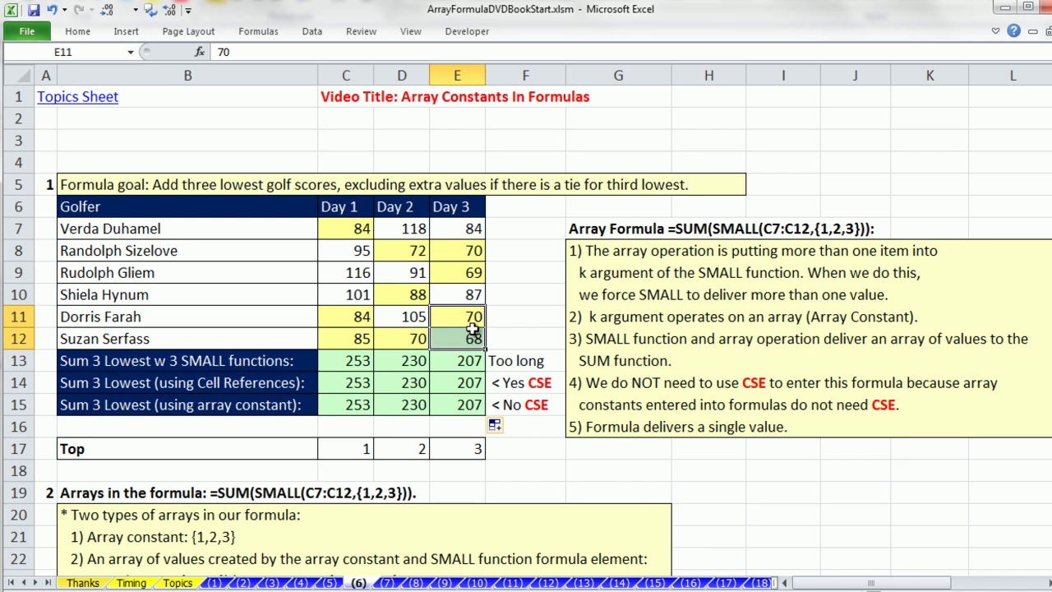
pyautogui.moveTo(437, 257); pyautogui.dragTo(442, 265)
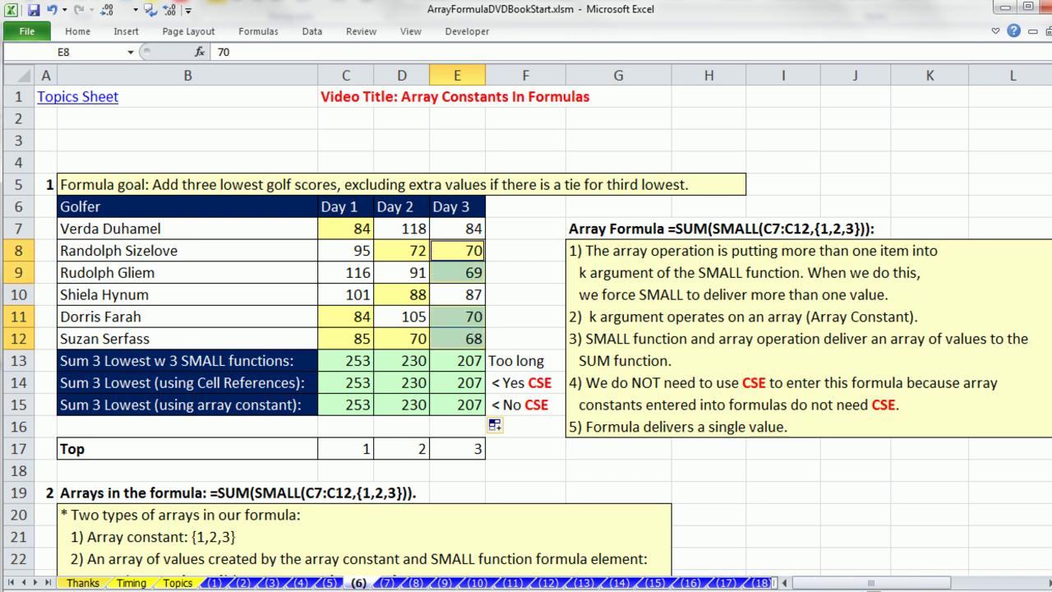
# Scroll to the Non-Array Formula section and inspect C75's =SUM(SMALL(C69:C74,{1,2,3})) formula.
pyautogui.scroll(-7, 526, 315)
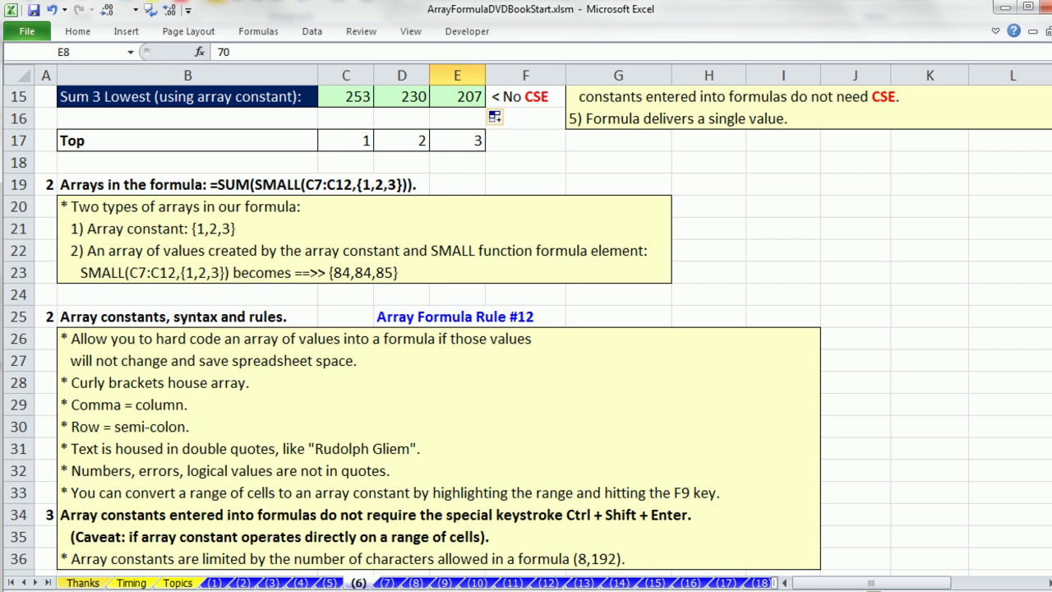
pyautogui.scroll(-9, 477, 140)
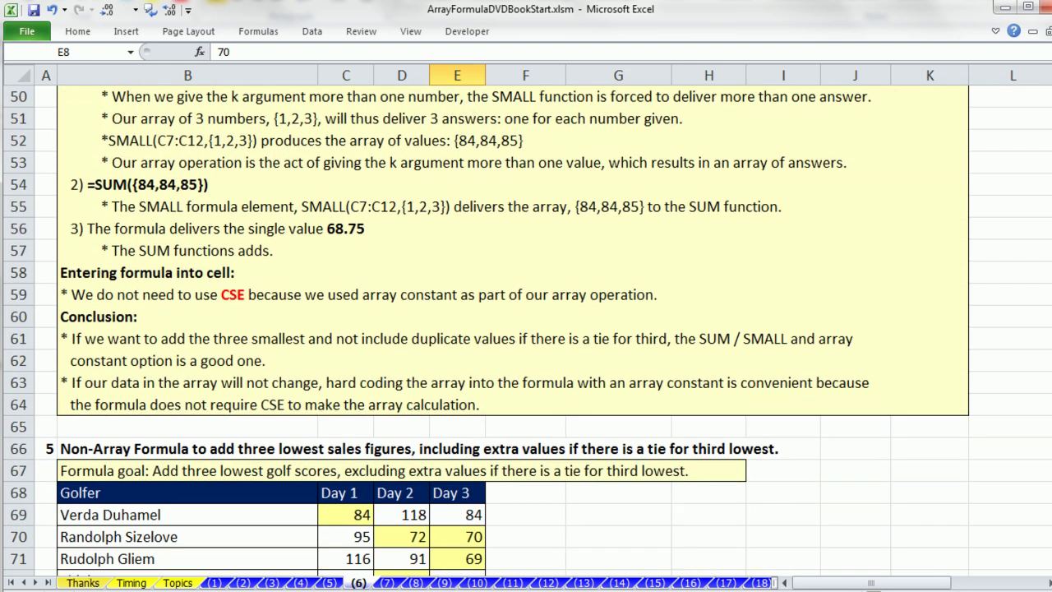
pyautogui.scroll(-4, 526, 329)
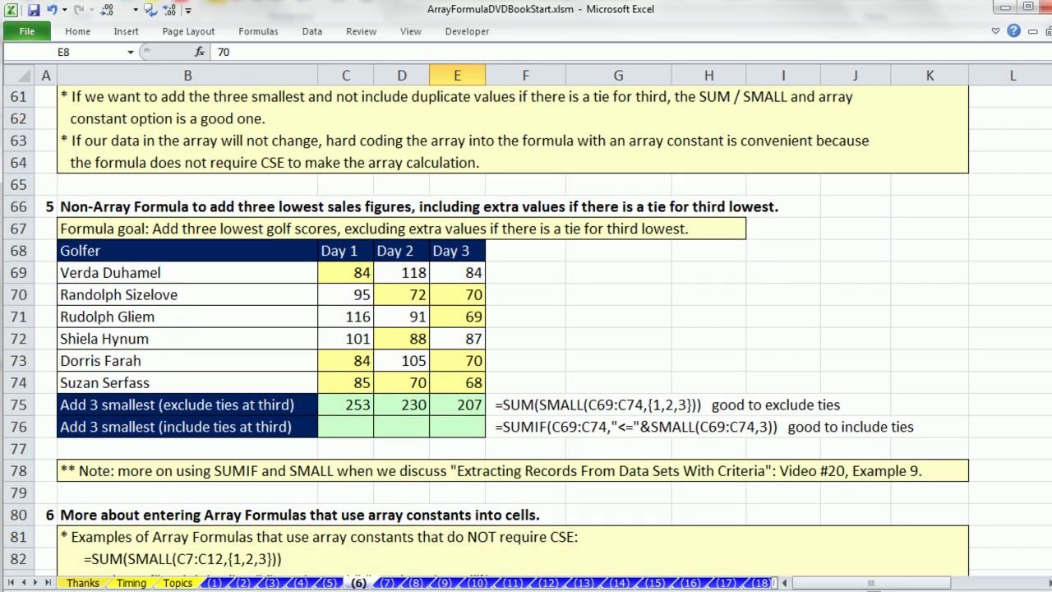
pyautogui.scroll(-2, 526, 329)
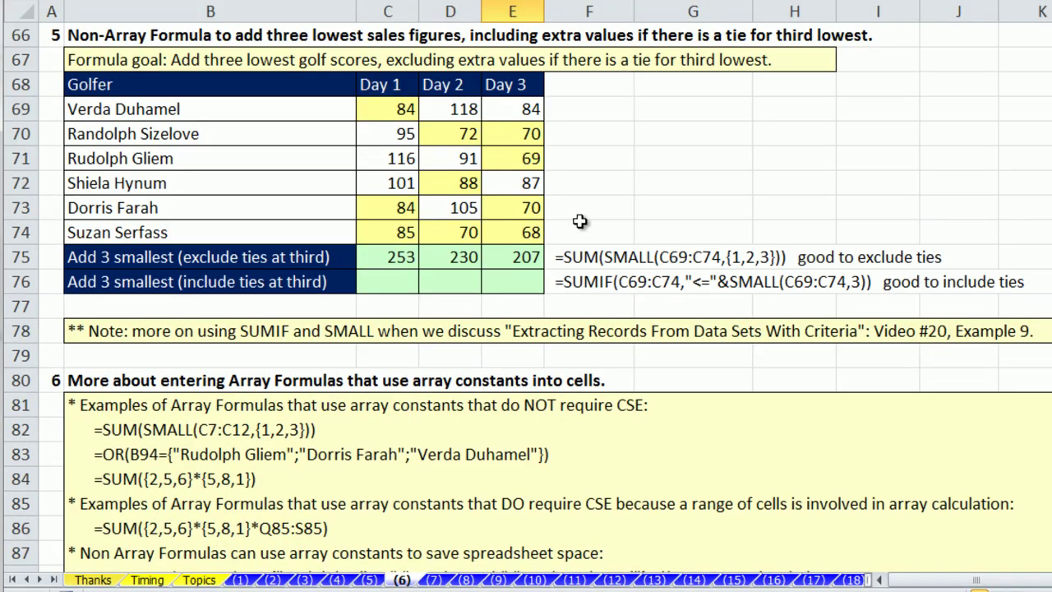
pyautogui.doubleClick(397, 259)
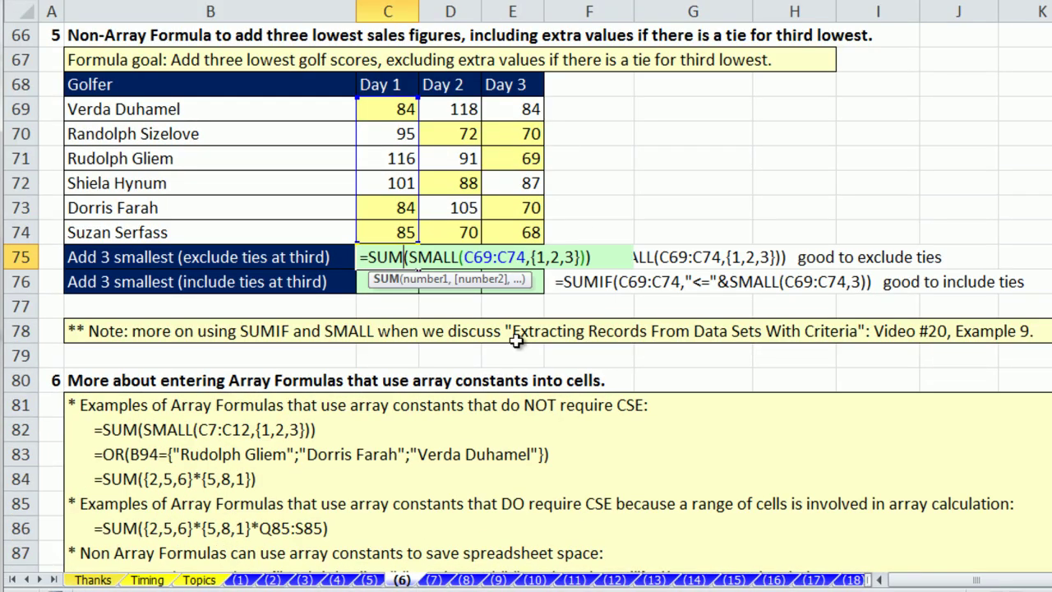
pyautogui.hotkey('ctrl', 'Return')
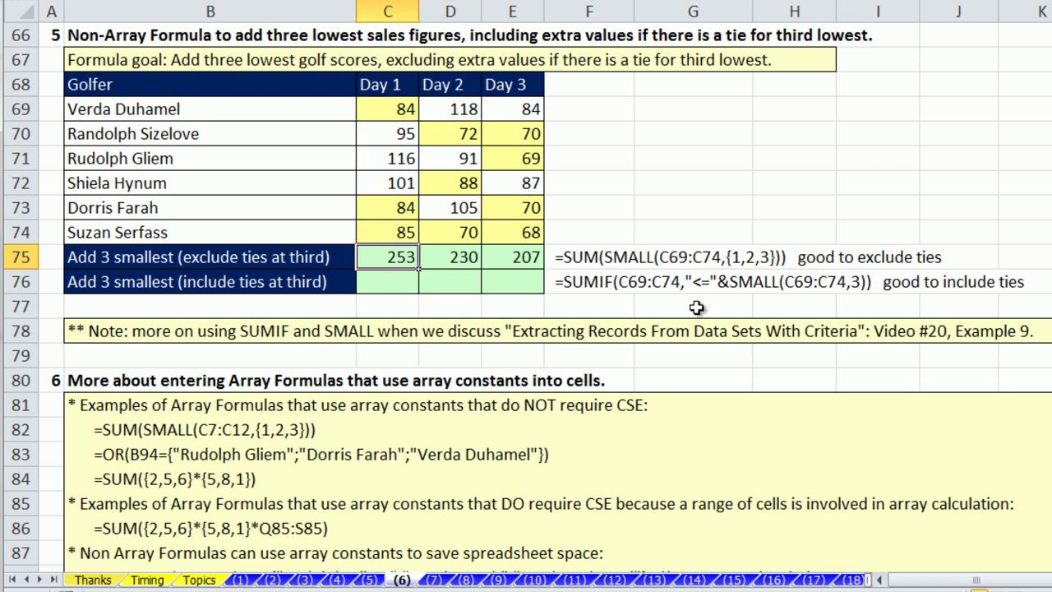
# Start a SUMIF in C76 using the Day 1 scores C69:C74 as its range.
pyautogui.click(389, 281)
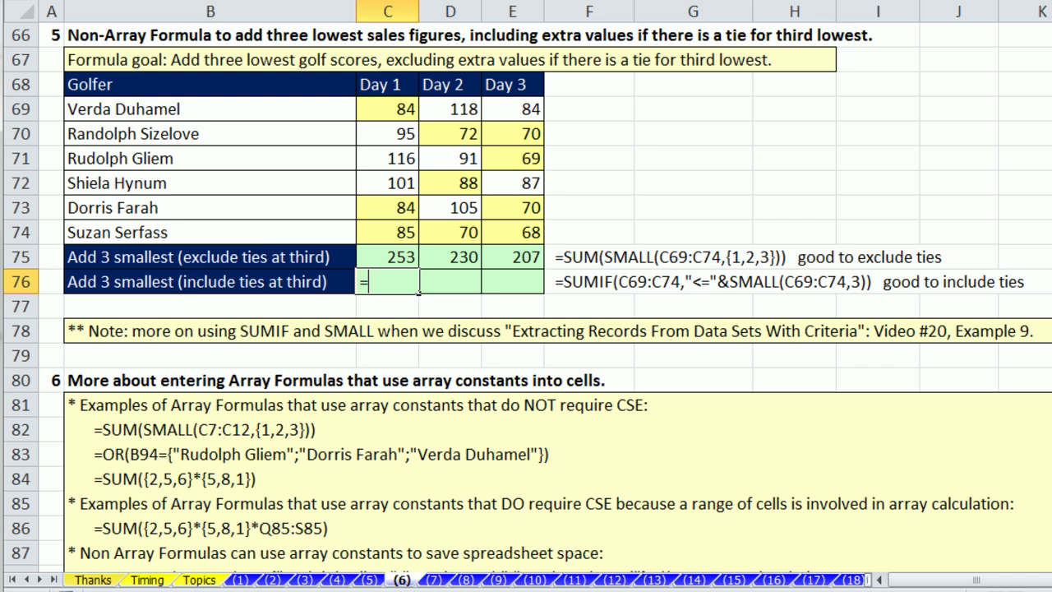
pyautogui.write('sumif')
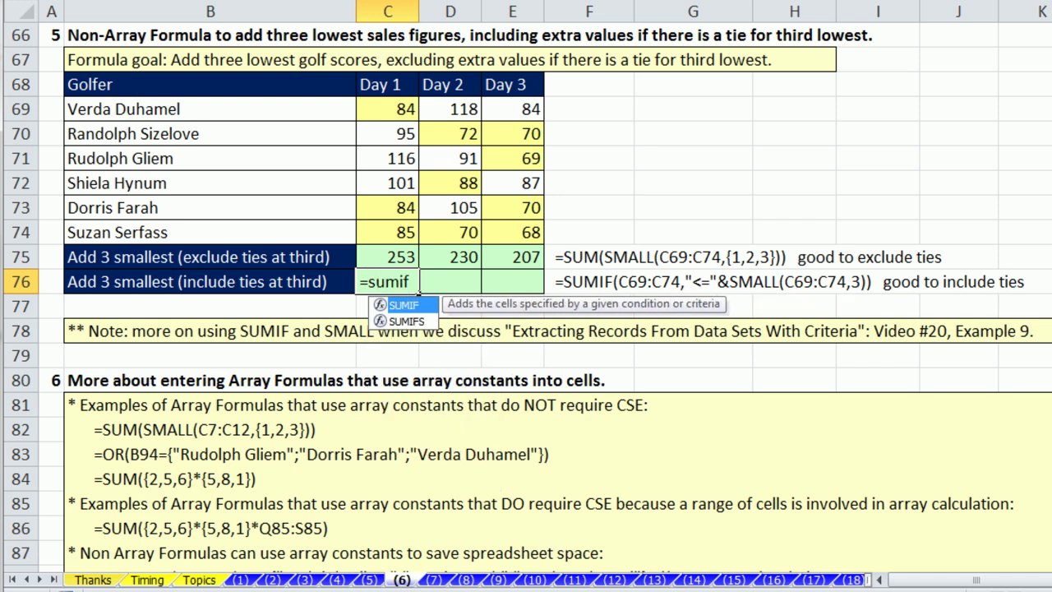
pyautogui.press('Tab')
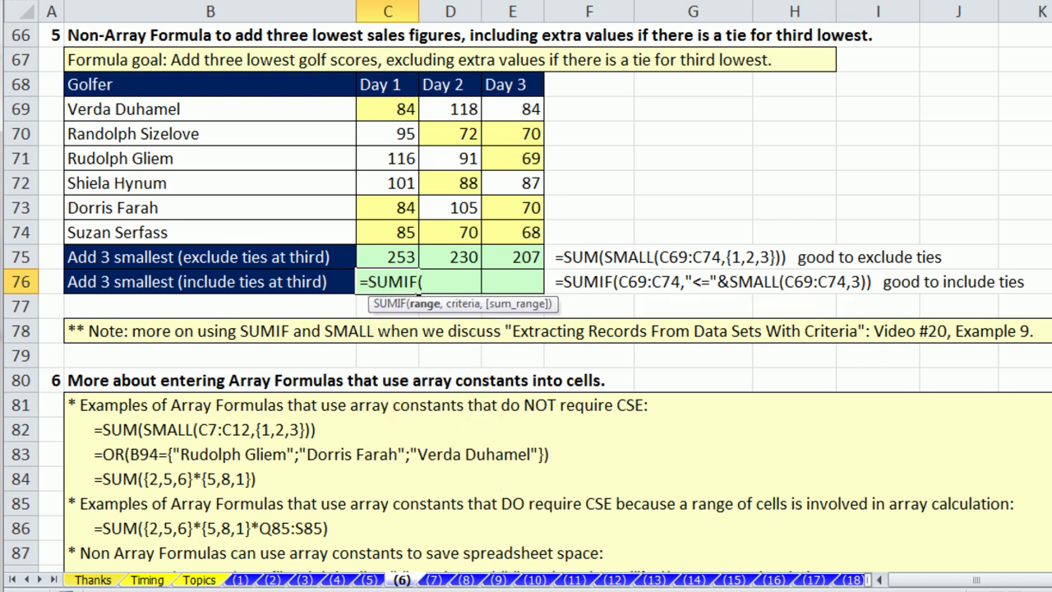
pyautogui.press('BackSpace')
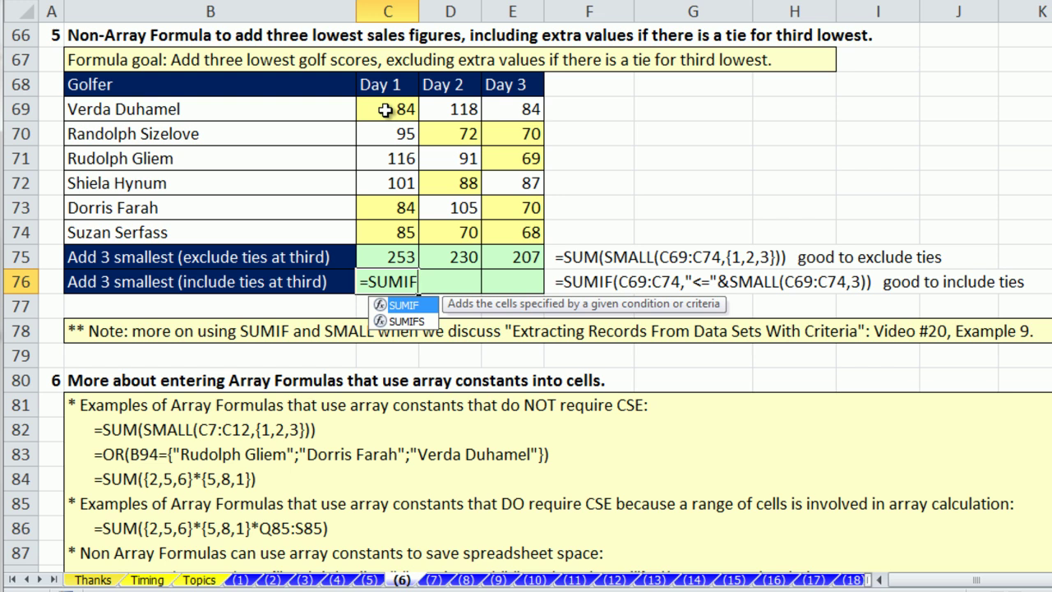
pyautogui.write('(')
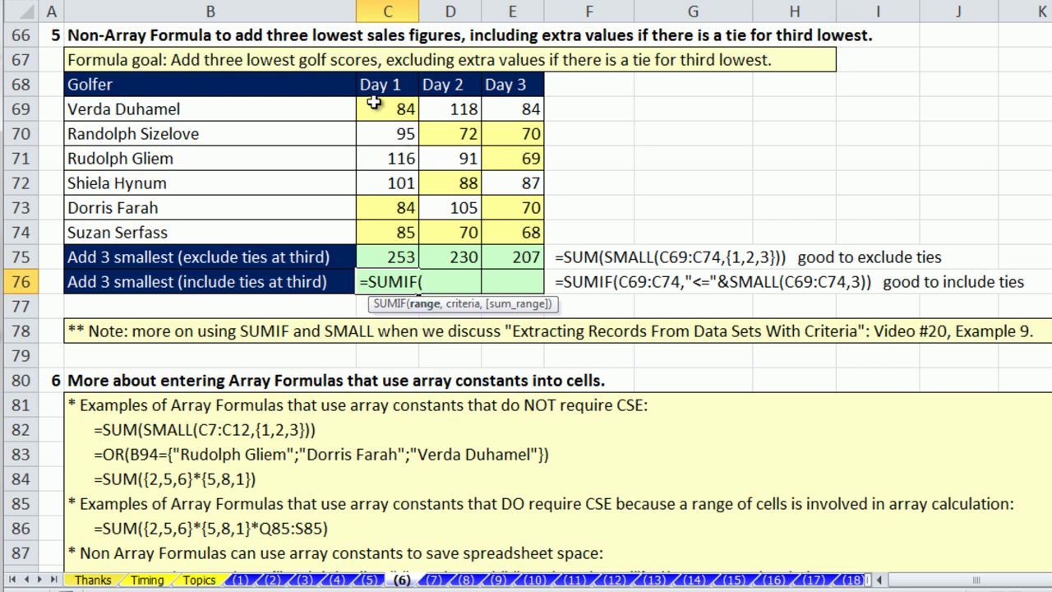
pyautogui.moveTo(375, 106); pyautogui.dragTo(399, 233)
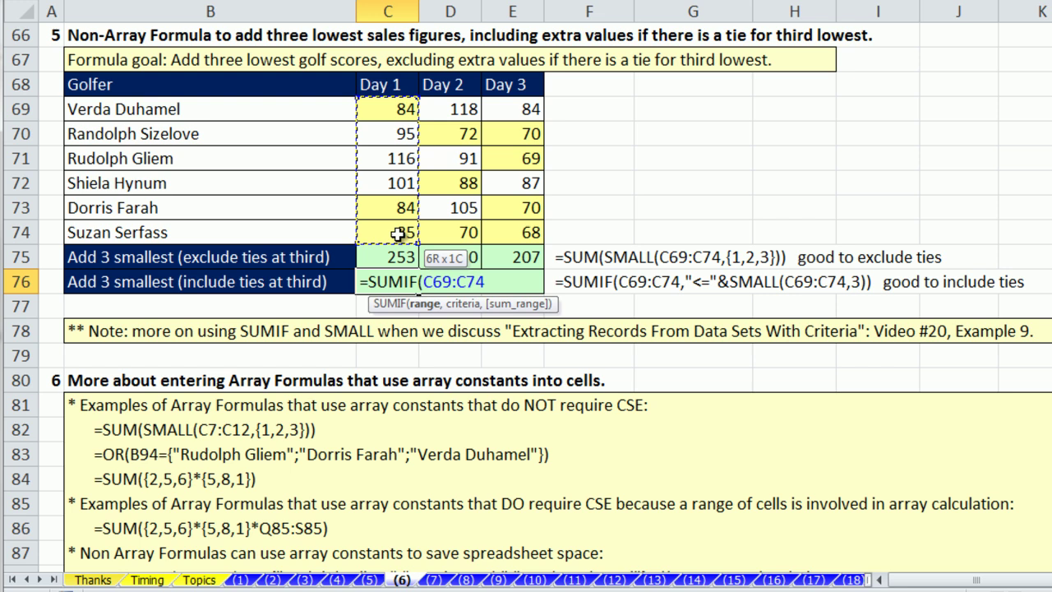
pyautogui.write(',')
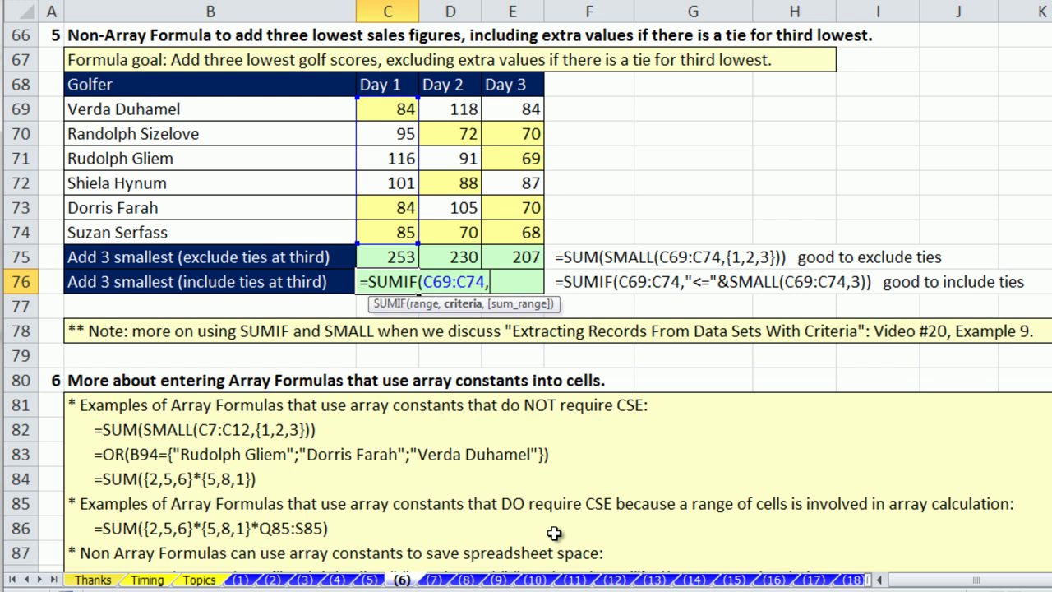
# Add the criterion "<="&SMALL(C69:C74,3), enter it, and fill it across to E76.
pyautogui.write('sm')
pyautogui.press('Tab')
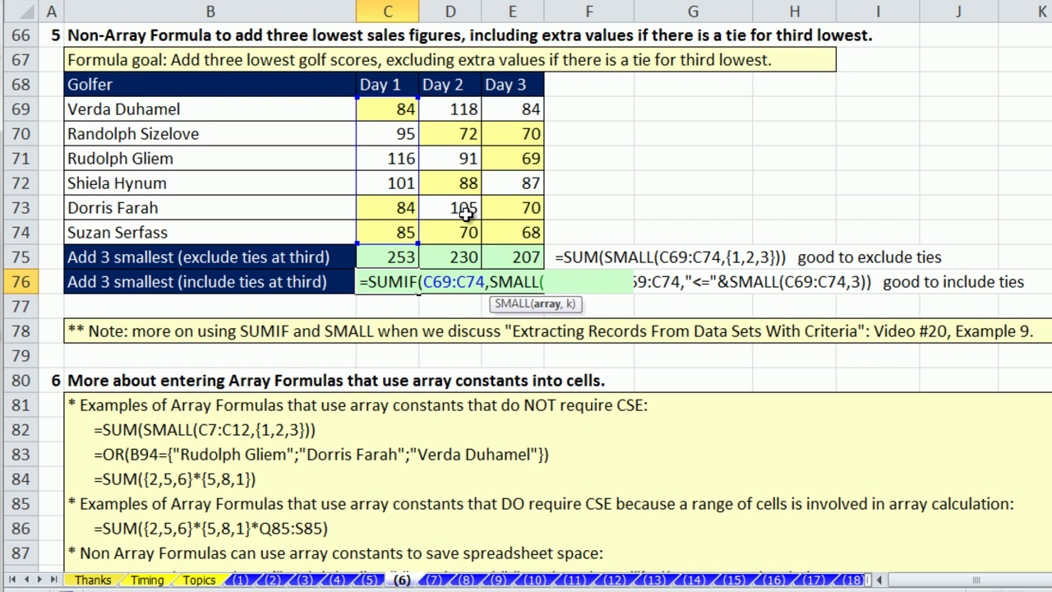
pyautogui.moveTo(364, 103); pyautogui.dragTo(388, 221)
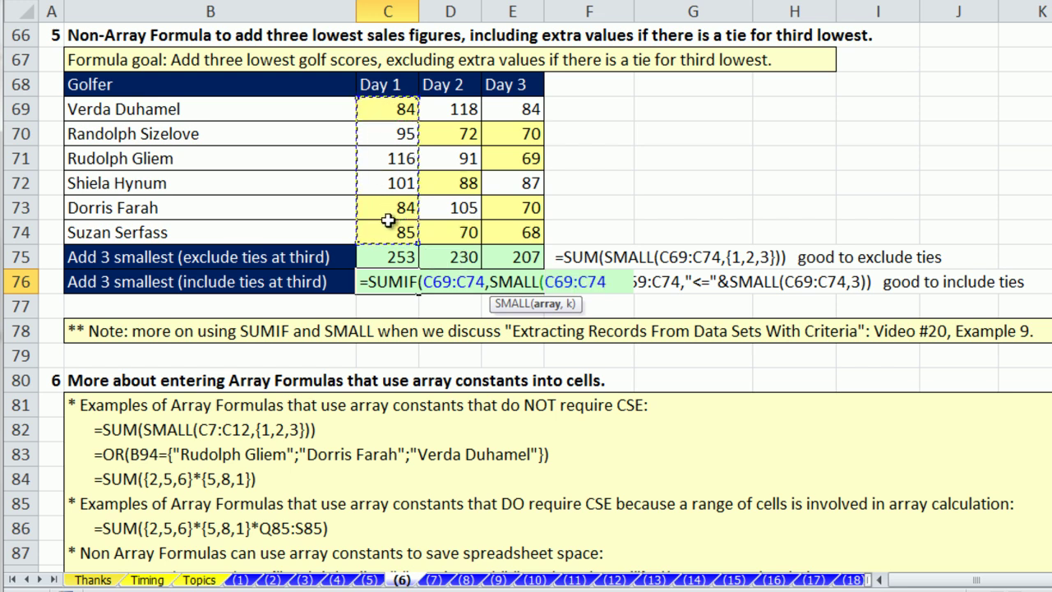
pyautogui.write(',')
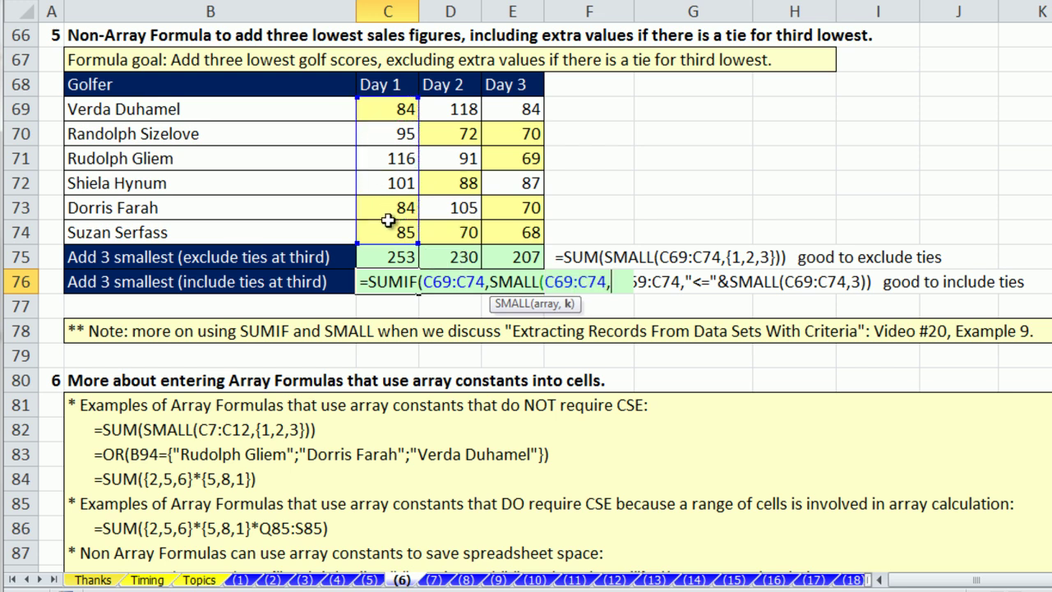
pyautogui.write('3)')
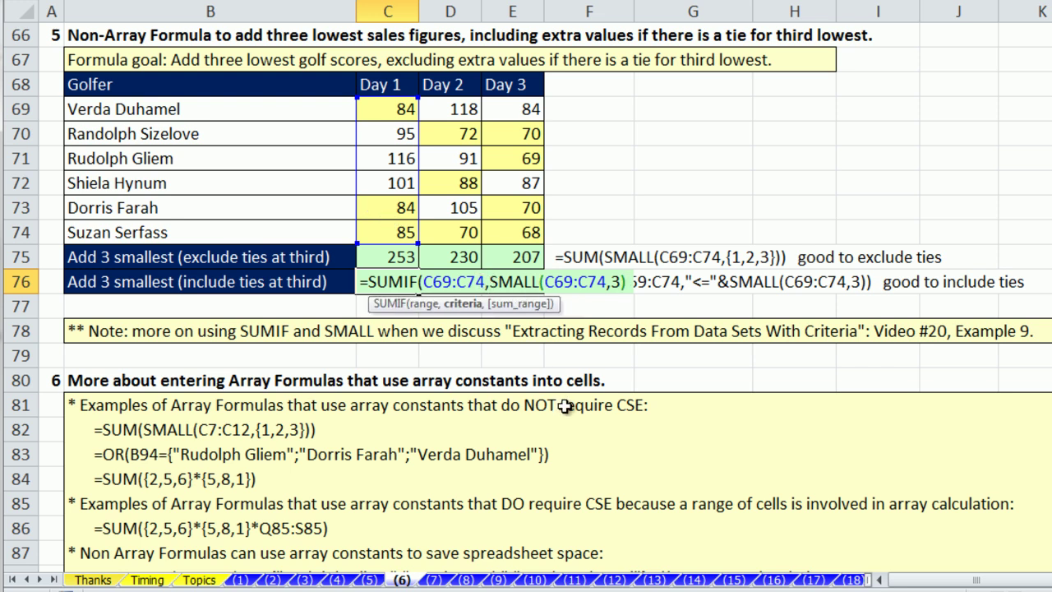
pyautogui.write('"')
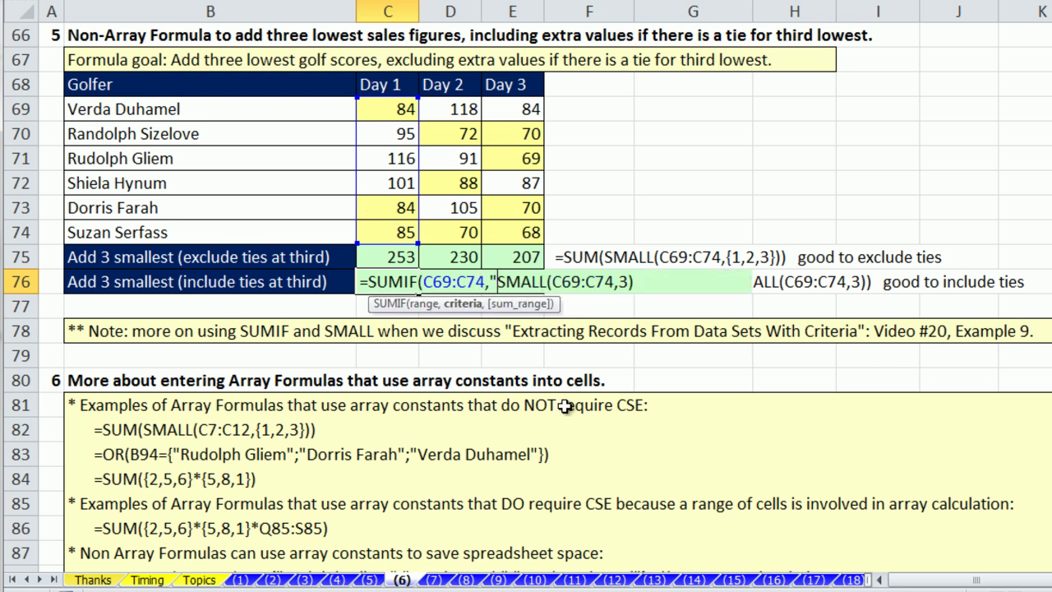
pyautogui.write('<="')
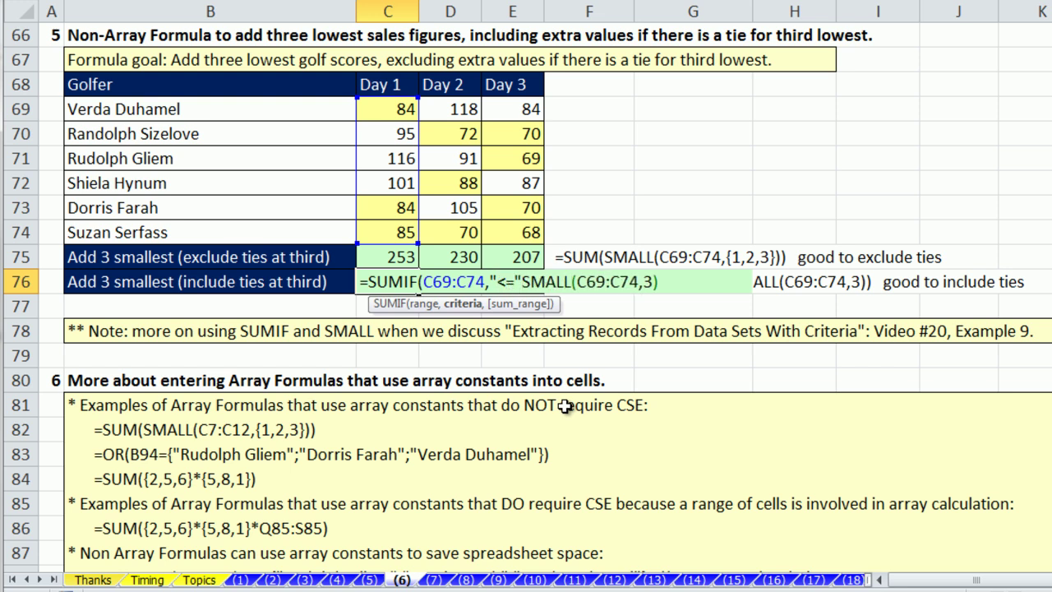
pyautogui.write('&')
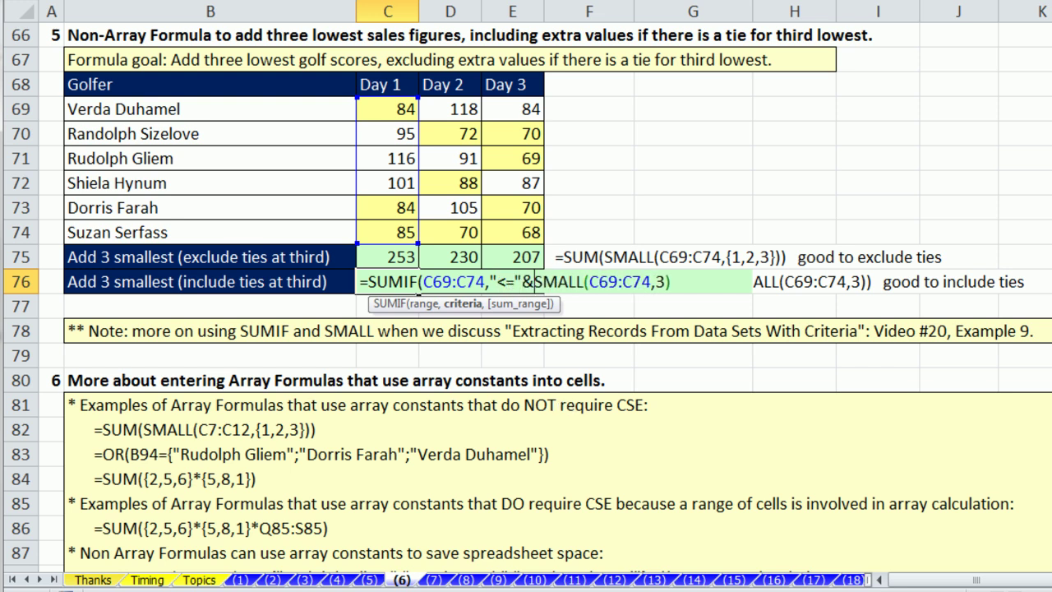
pyautogui.click(700, 282)
pyautogui.write(')')
pyautogui.hotkey('ctrl', 'Return')
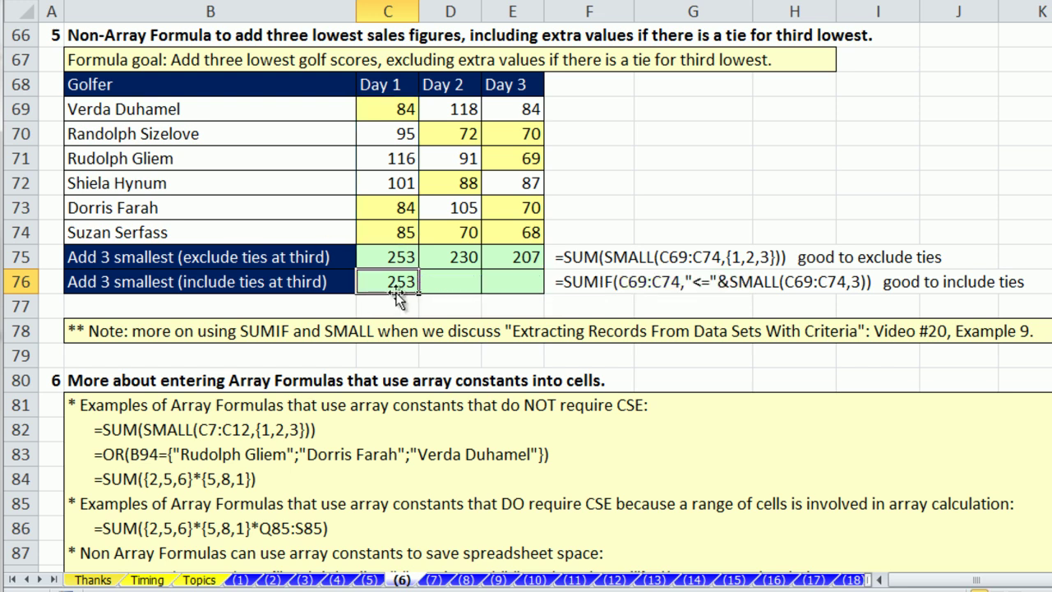
pyautogui.moveTo(420, 292); pyautogui.dragTo(541, 307)
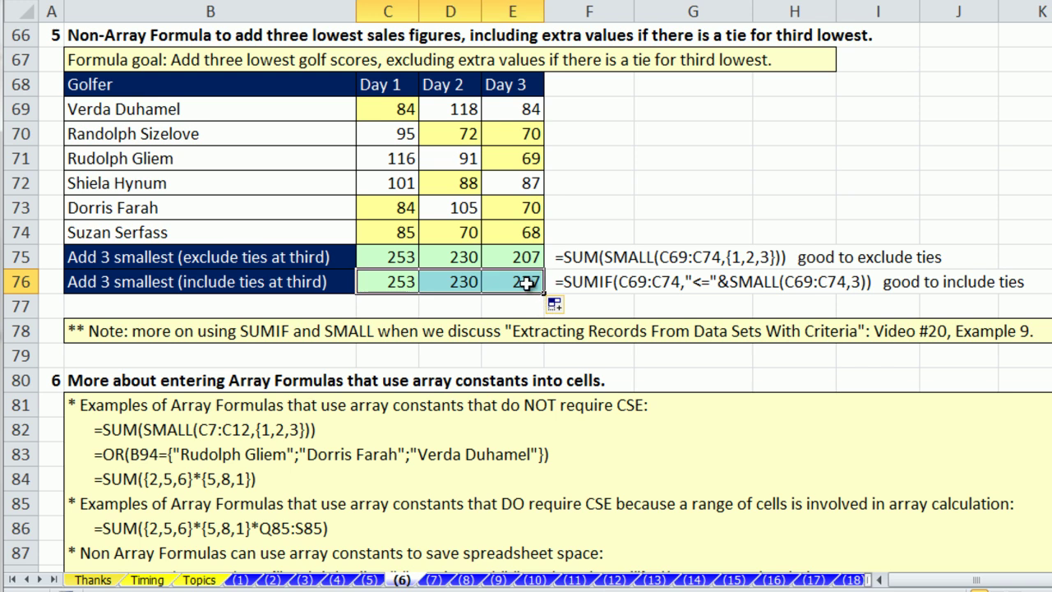
pyautogui.click(525, 285)
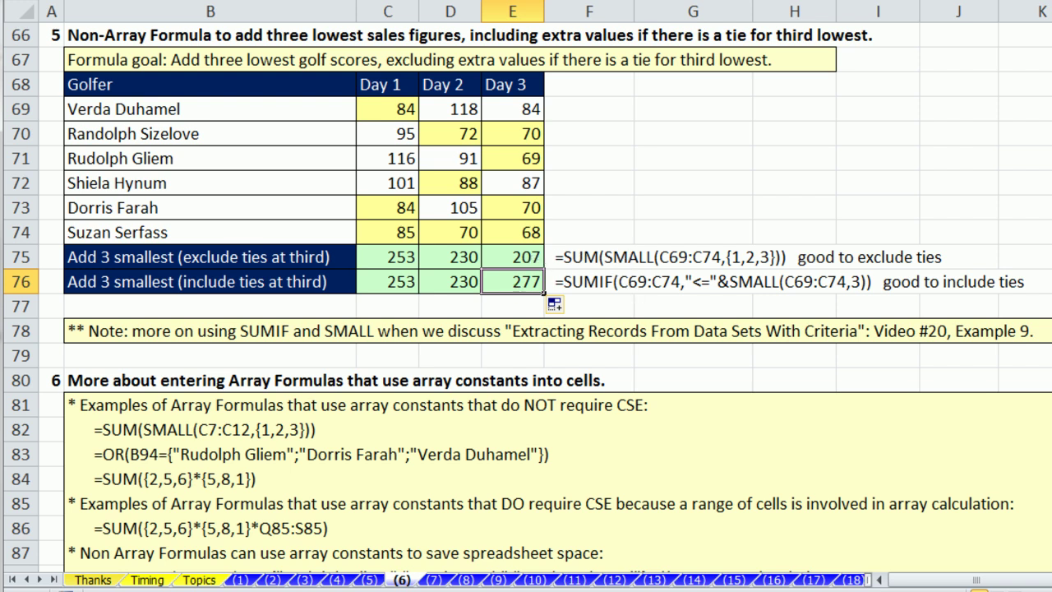
# Scroll to example 7 and review the Sub Group names G94:G96, cell C94 and golfer B94.
pyautogui.scroll(-7, 526, 296)
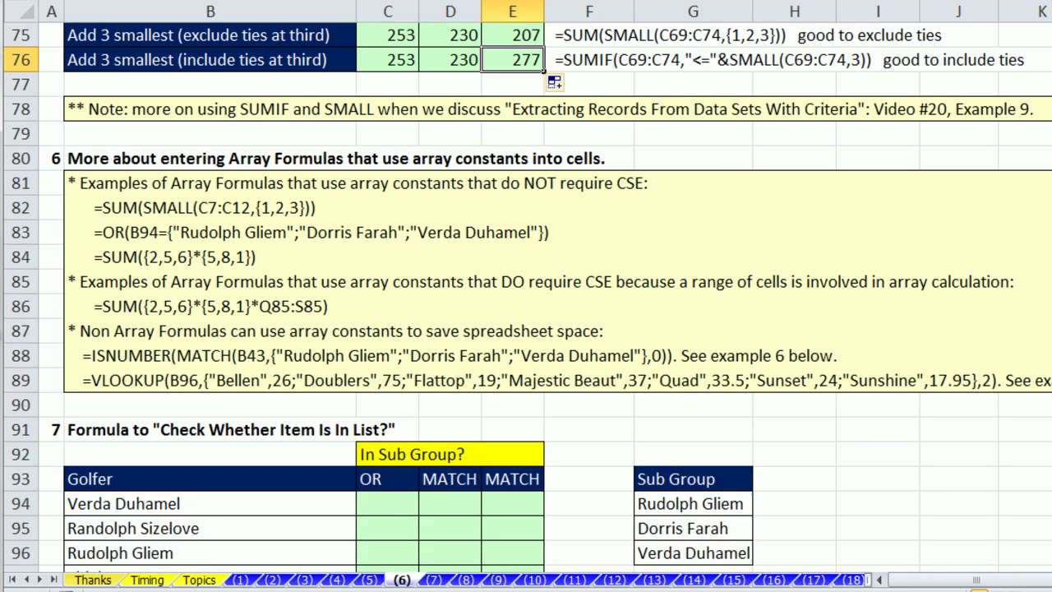
pyautogui.scroll(-2, 526, 296)
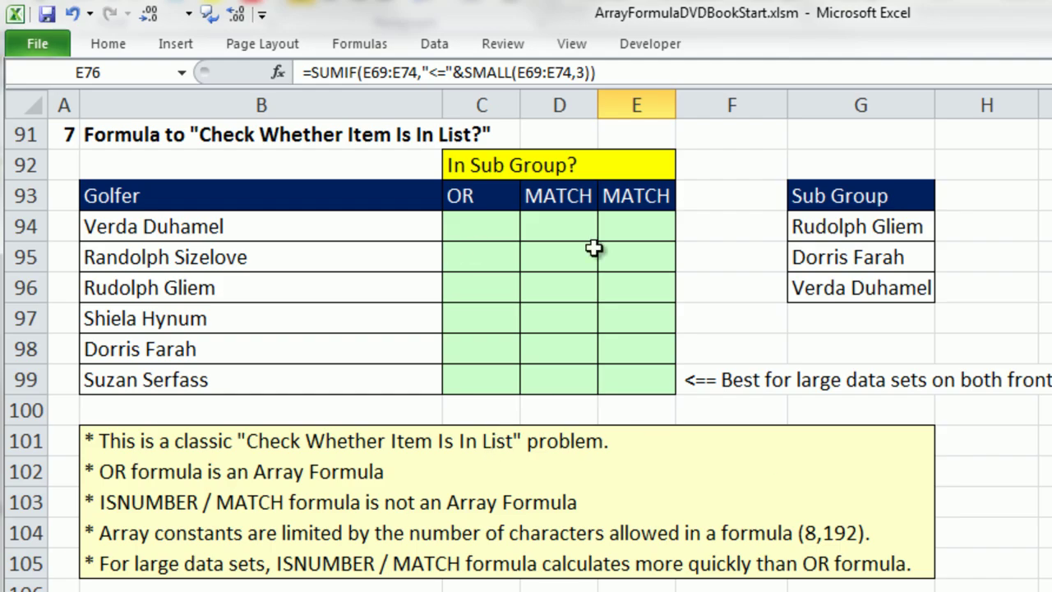
pyautogui.moveTo(873, 228); pyautogui.dragTo(876, 285)
pyautogui.click(487, 232)
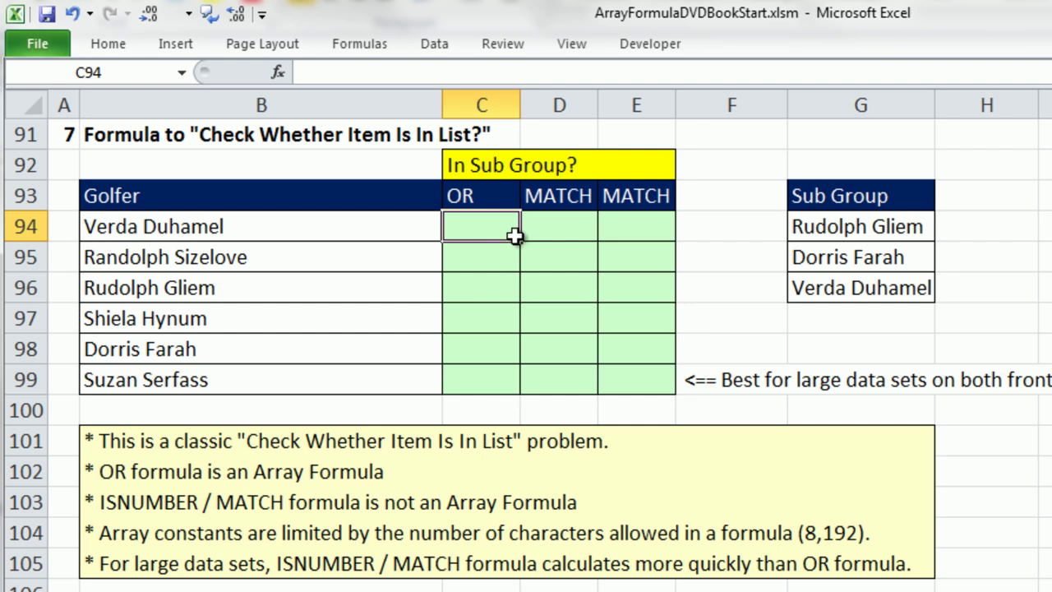
pyautogui.click(317, 227)
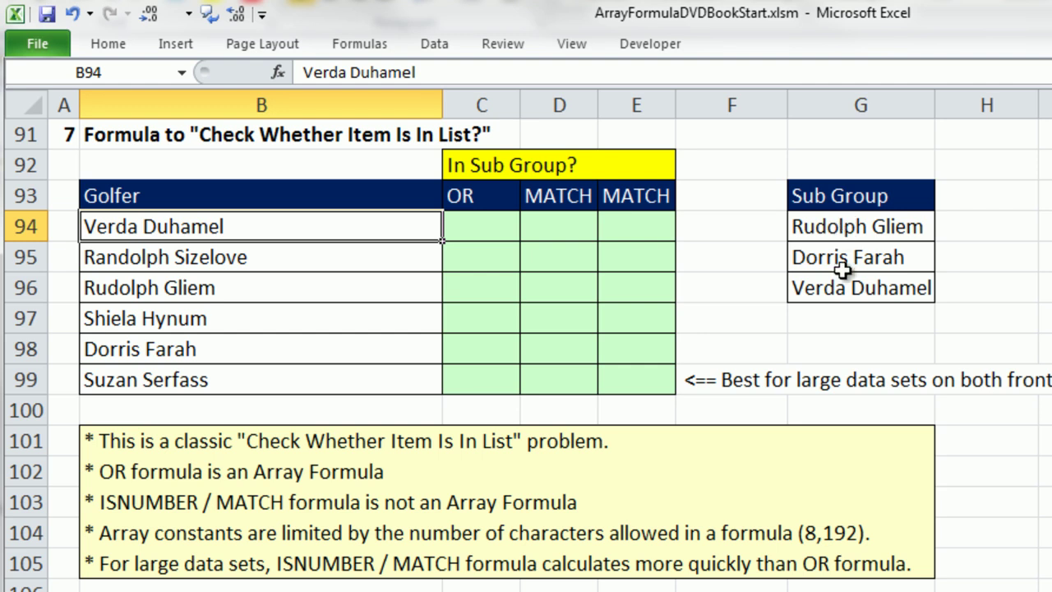
# Enter {=OR(B94=$G$94:$G$96)} in C94 as an array formula.
pyautogui.click(482, 228)
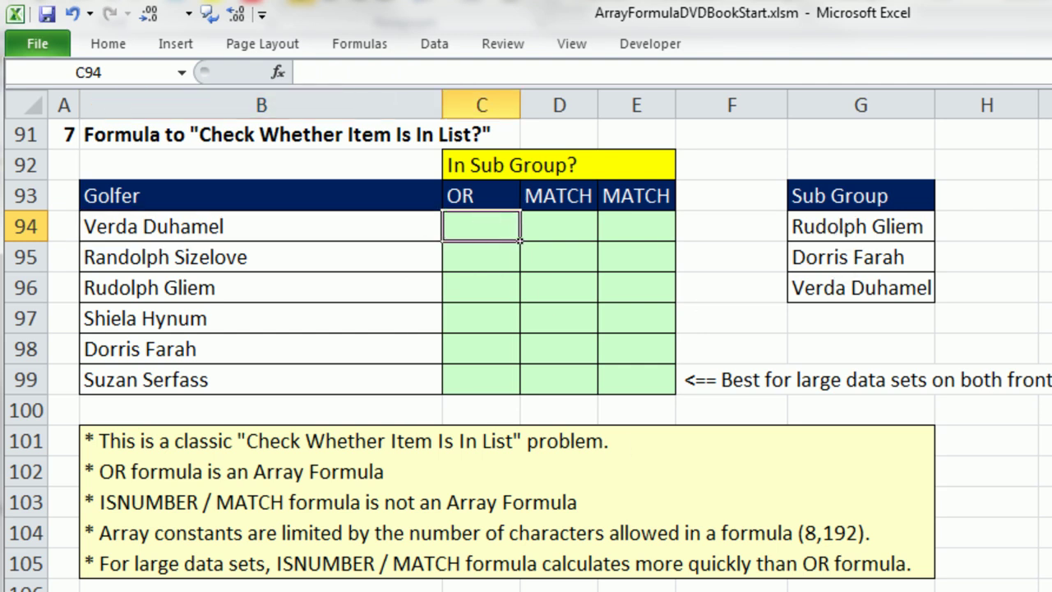
pyautogui.write('=or')
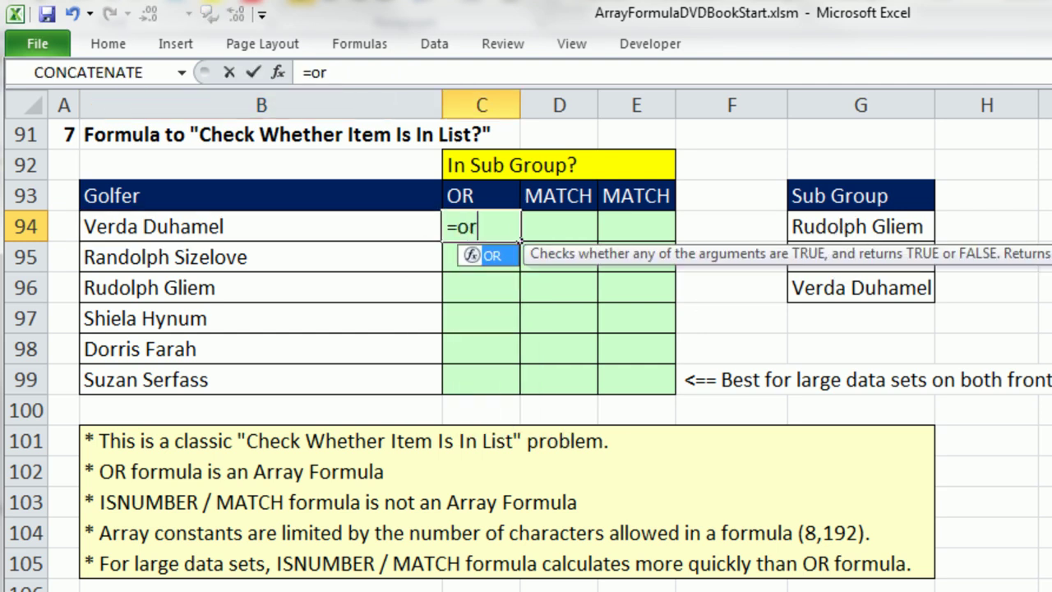
pyautogui.press('Tab')
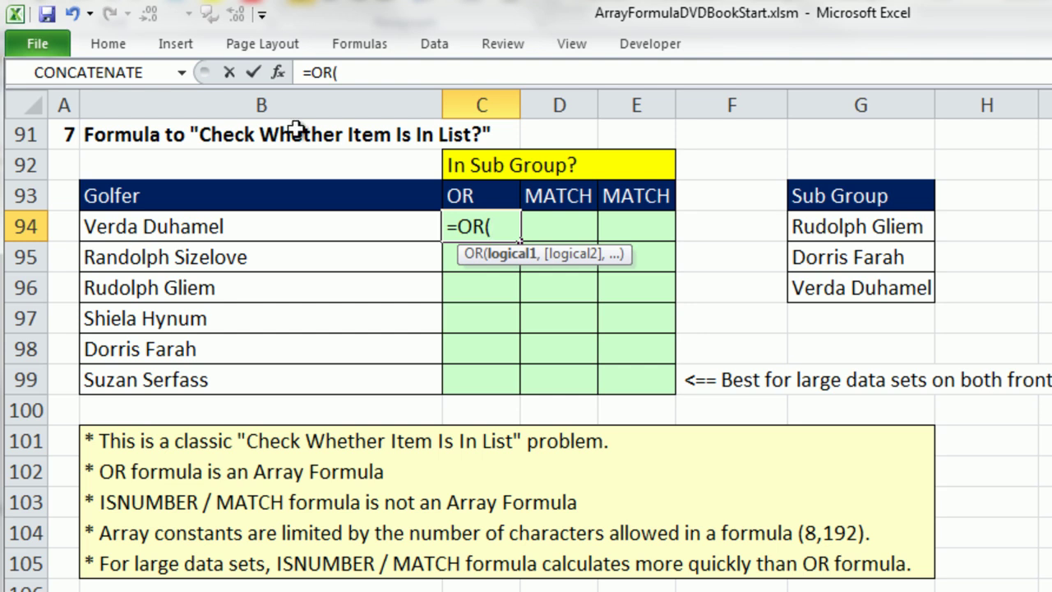
pyautogui.click(151, 230)
pyautogui.write('=')
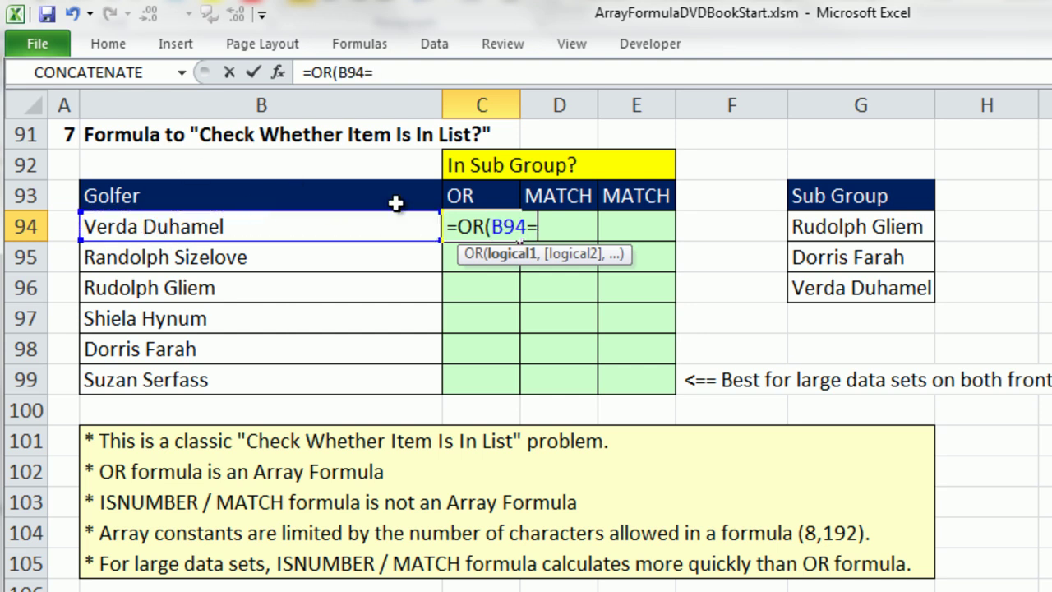
pyautogui.moveTo(806, 227); pyautogui.dragTo(827, 289)
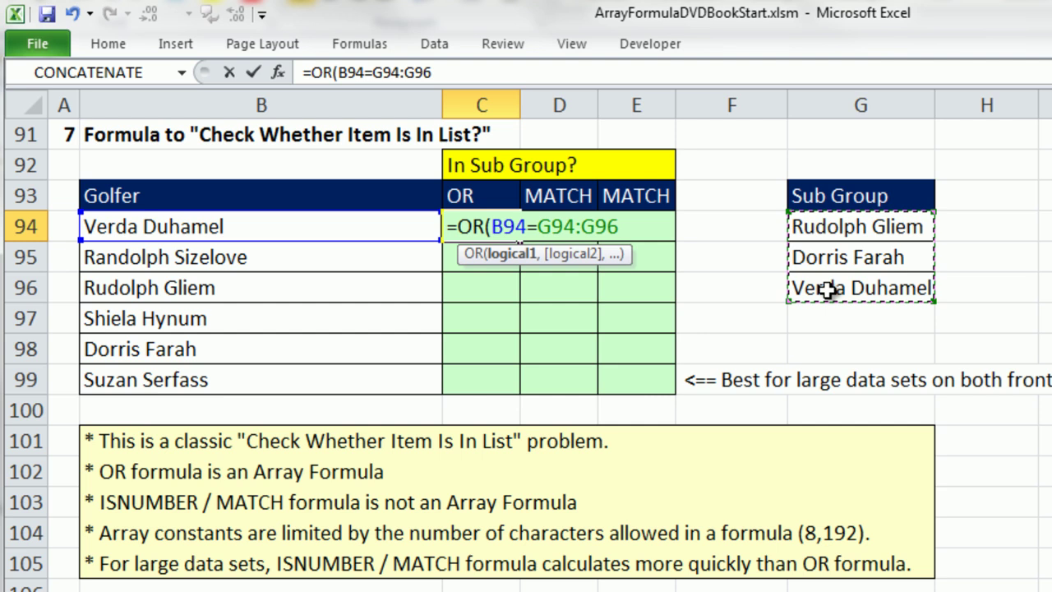
pyautogui.click(565, 235)
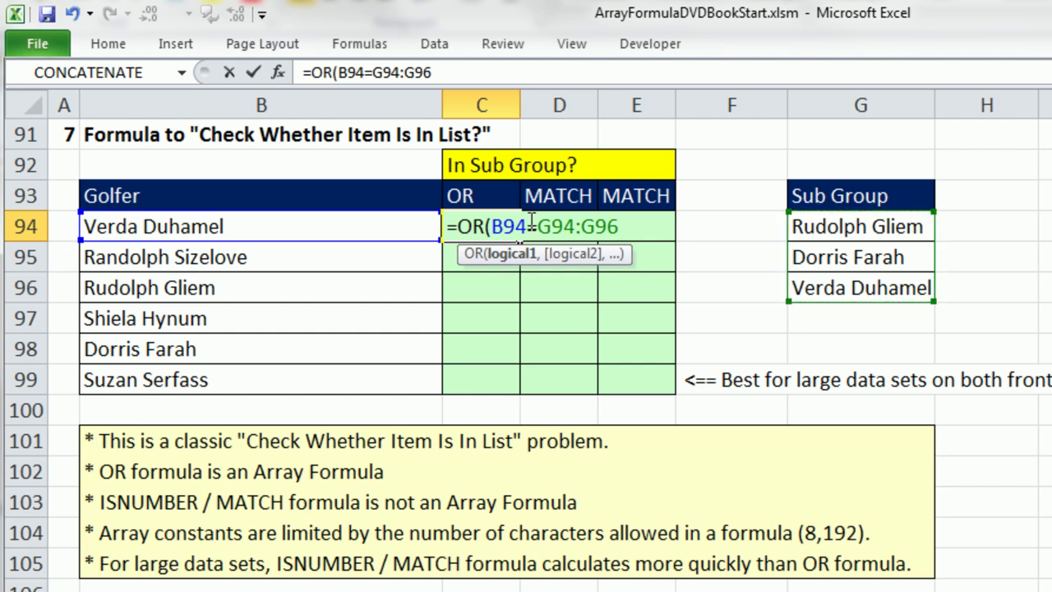
pyautogui.moveTo(576, 226); pyautogui.dragTo(582, 227)
pyautogui.press('F4')
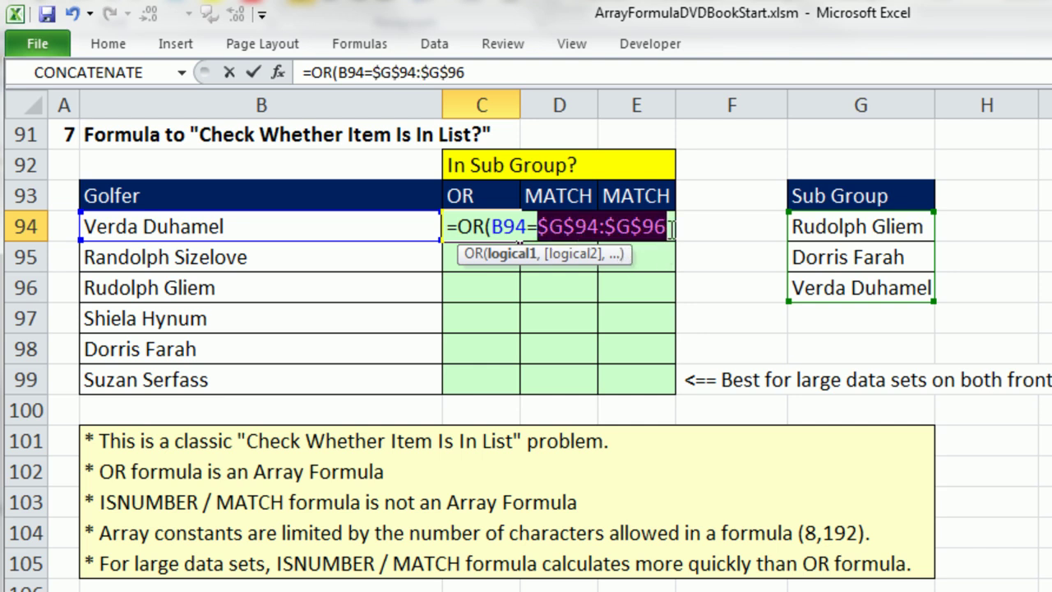
pyautogui.write(')')
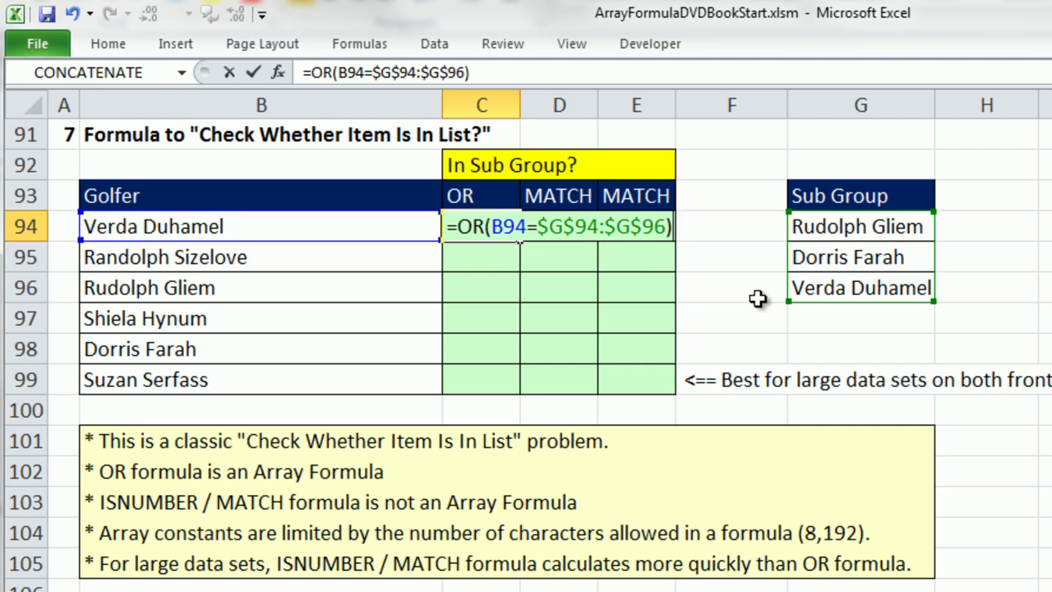
pyautogui.hotkey('ctrl', 'shift', 'Return')
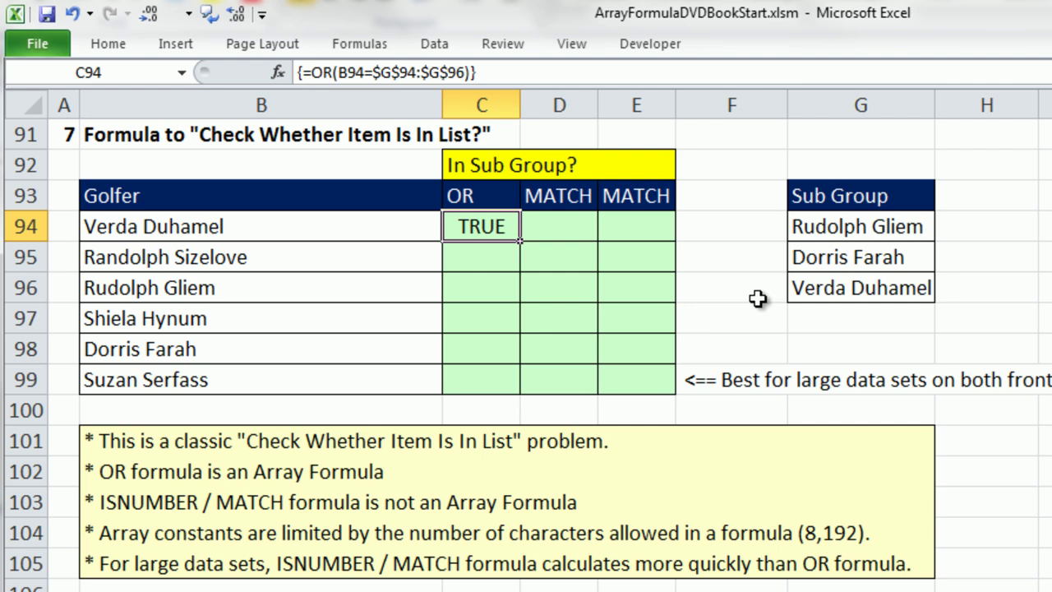
# Re-commit C94's OR array formula and fill it down to C99 for TRUE/FALSE per golfer.
pyautogui.doubleClick(467, 232)
pyautogui.click(493, 226)
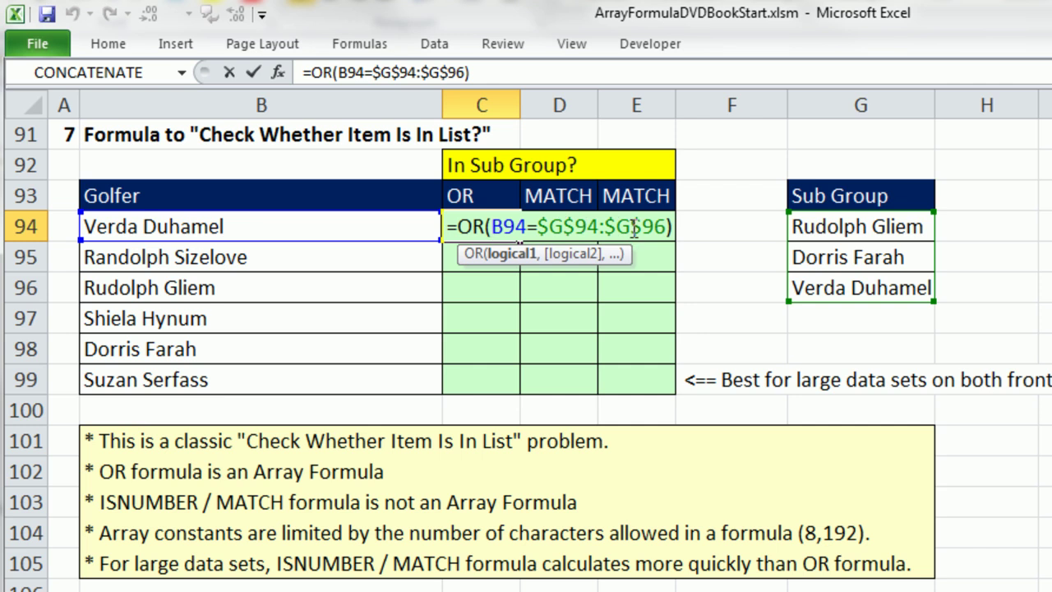
pyautogui.hotkey('ctrl', 'shift', 'Return')
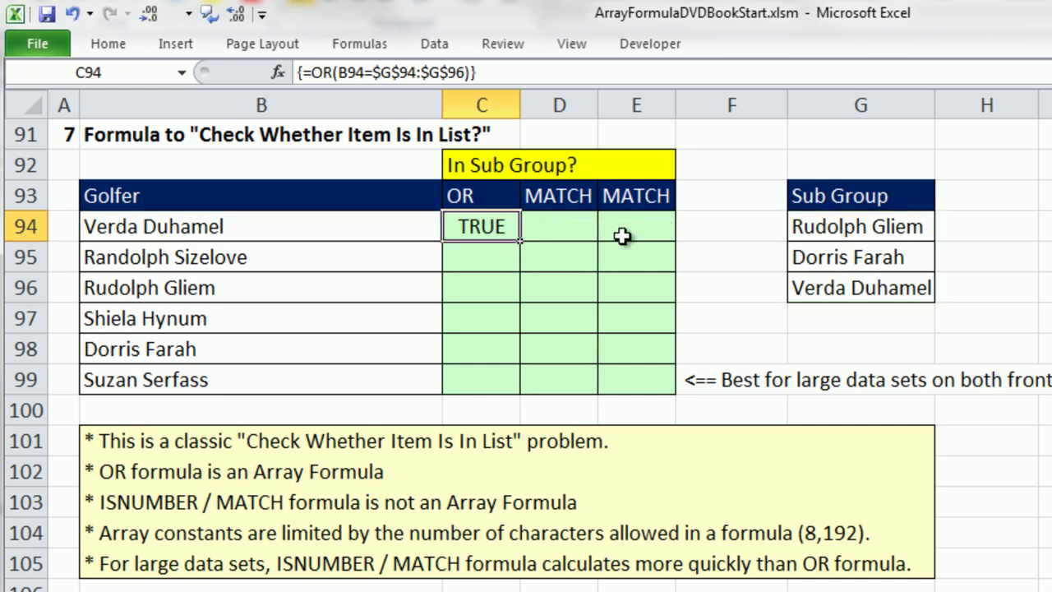
pyautogui.doubleClick(521, 242)
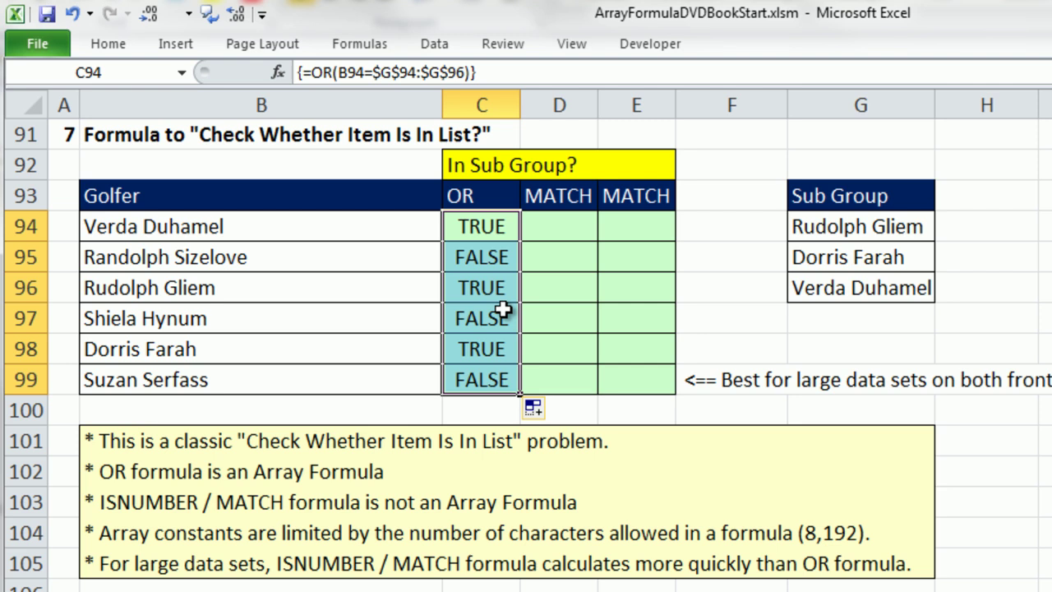
pyautogui.click(502, 288)
# Replace $G$94:$G$96 in C94's OR formula with an array constant of the three Sub Group names.
pyautogui.click(499, 349)
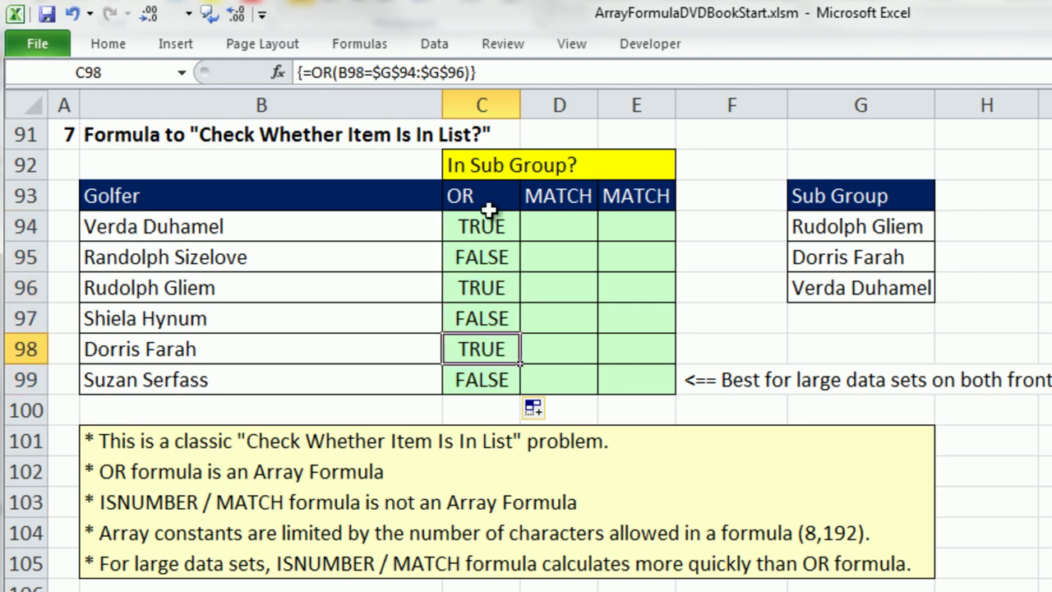
pyautogui.moveTo(795, 218); pyautogui.dragTo(796, 286)
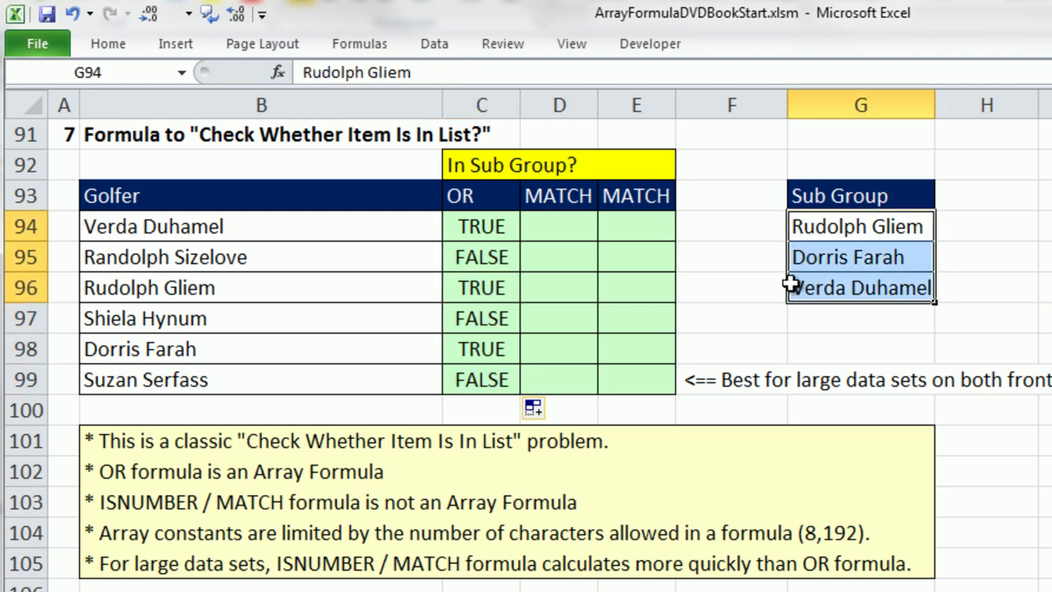
pyautogui.click(455, 239)
pyautogui.press('F2')
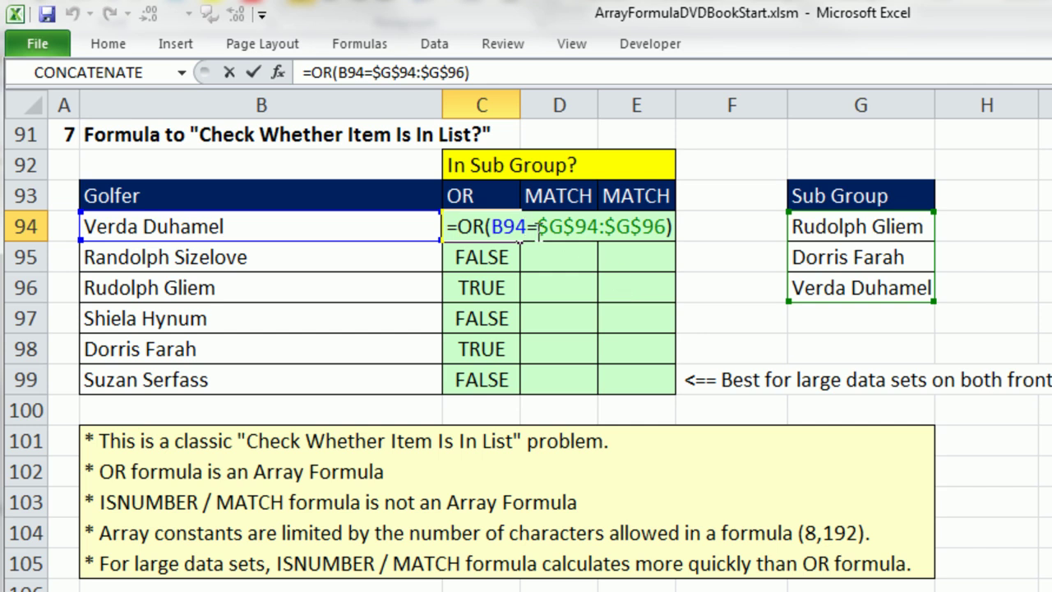
pyautogui.moveTo(539, 231); pyautogui.dragTo(668, 230)
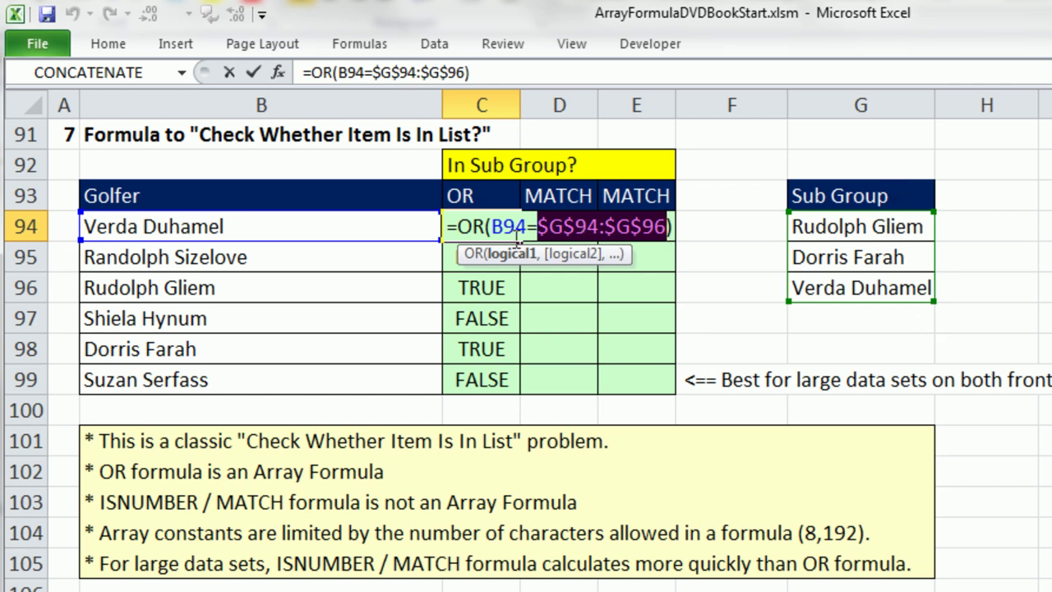
pyautogui.press('F9')
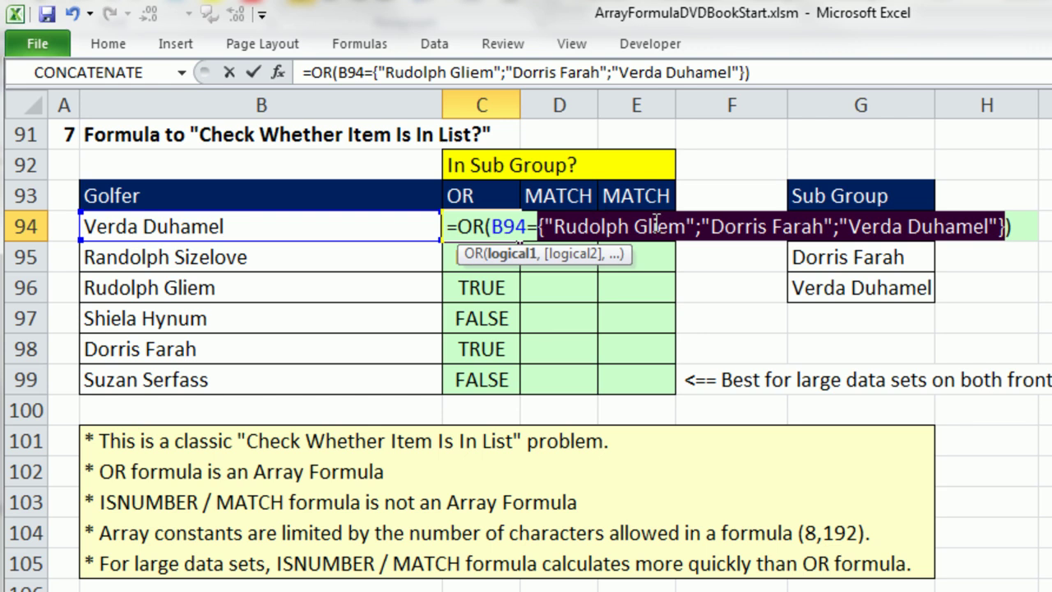
pyautogui.click(555, 231)
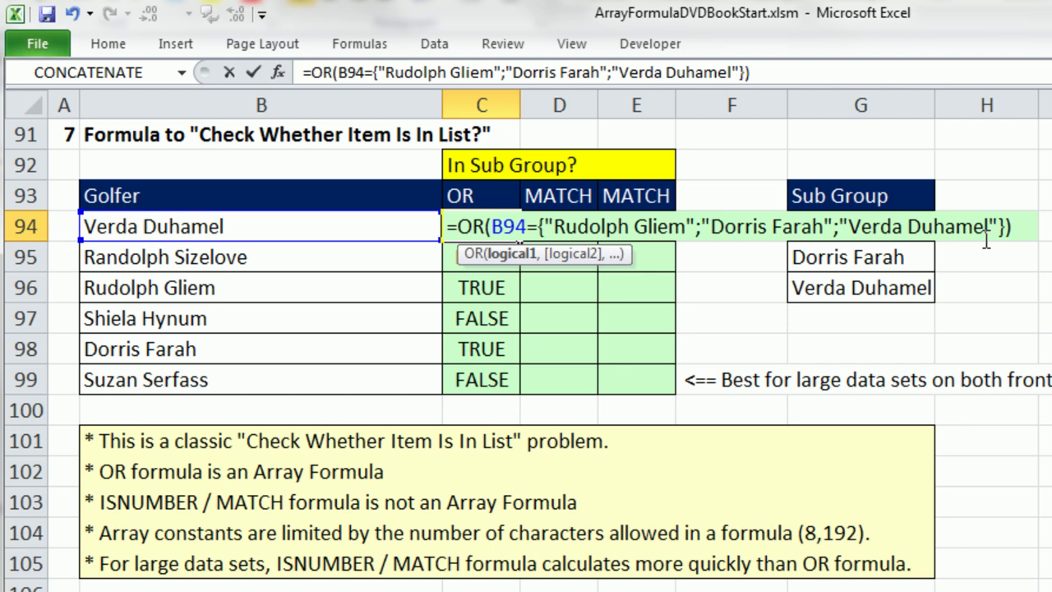
pyautogui.hotkey('ctrl', 'Return')
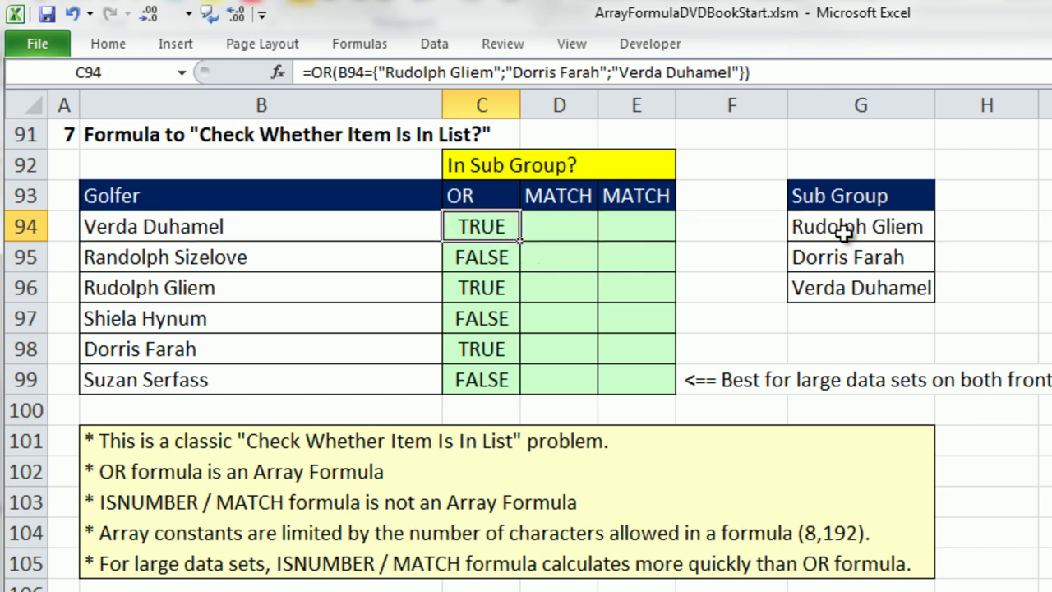
# Copy the OR formula down through C99 and re-enter C94's formula.
pyautogui.doubleClick(524, 239)
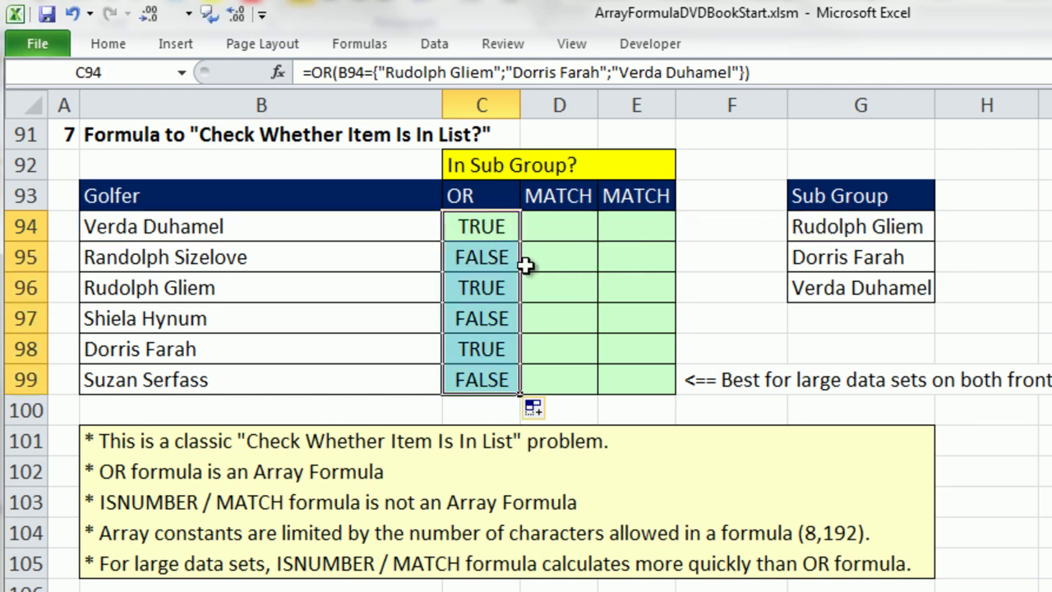
pyautogui.click(483, 230)
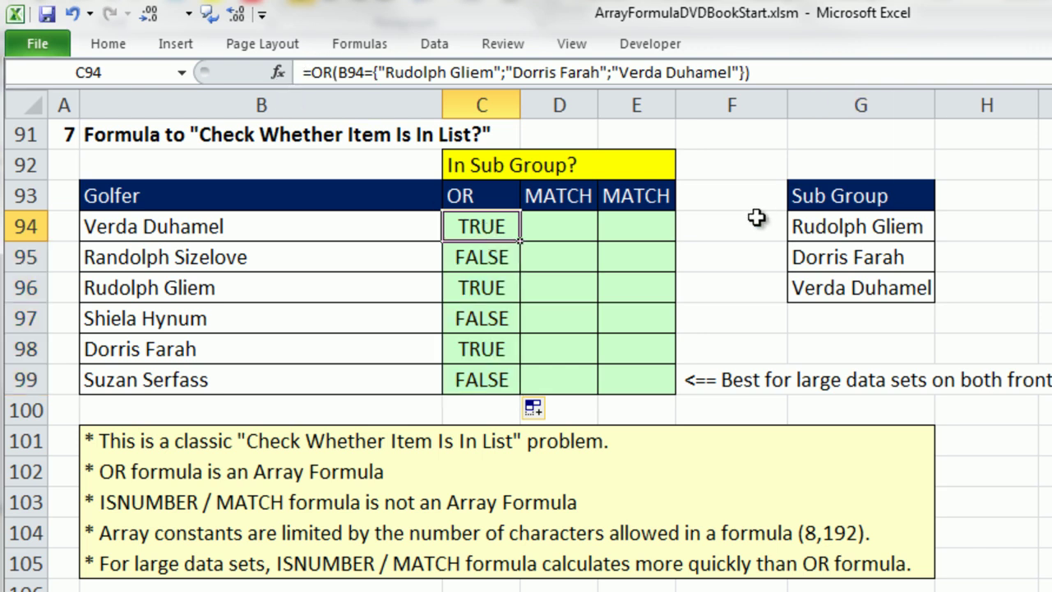
pyautogui.doubleClick(471, 226)
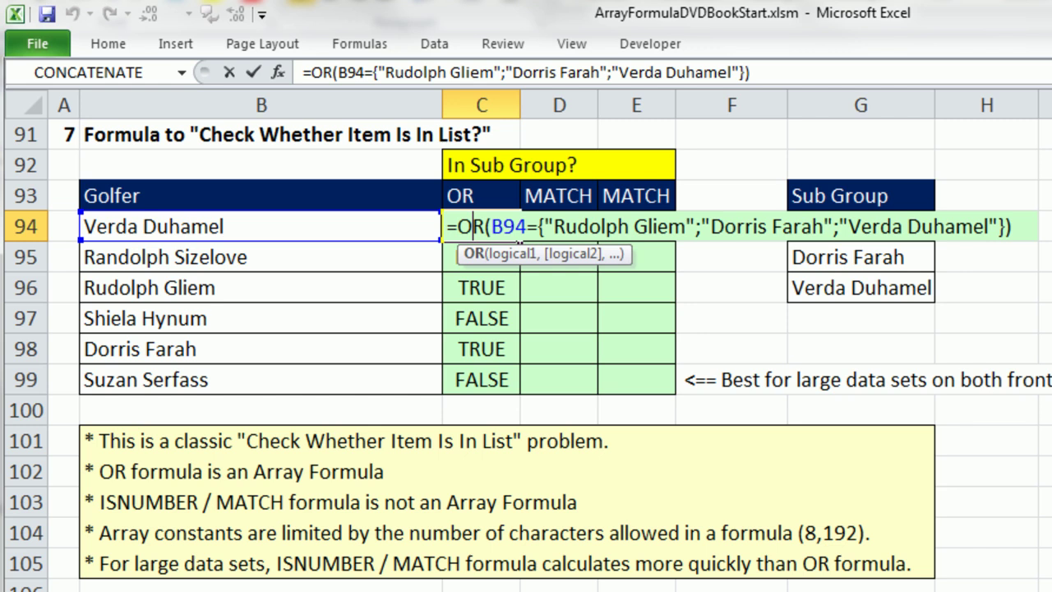
pyautogui.press('Return')
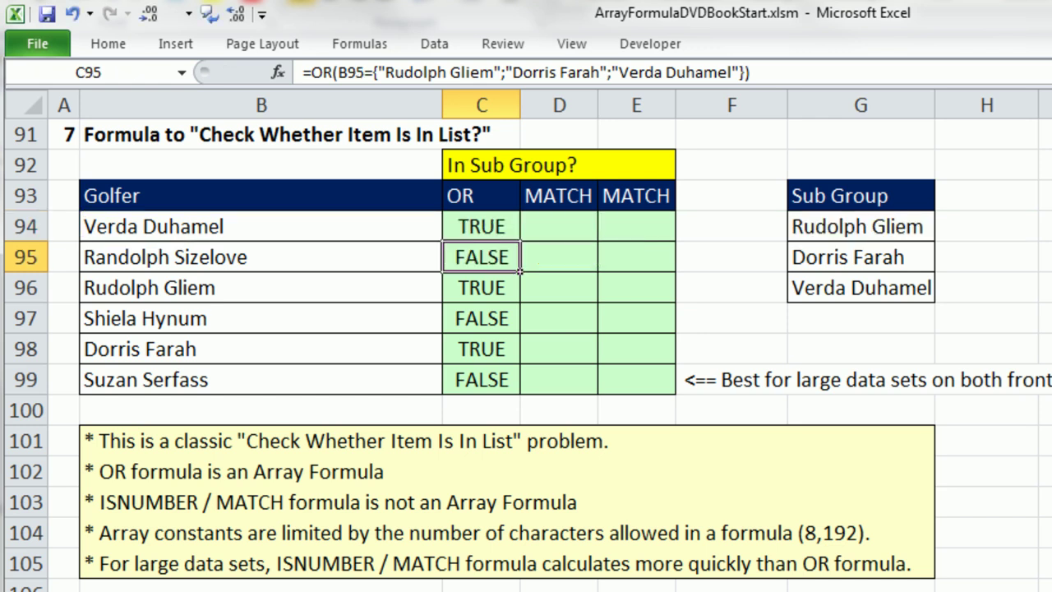
# Enter =MATCH(B94,$G$94:$G$96,0) in D94, returning position 3.
pyautogui.click(571, 222)
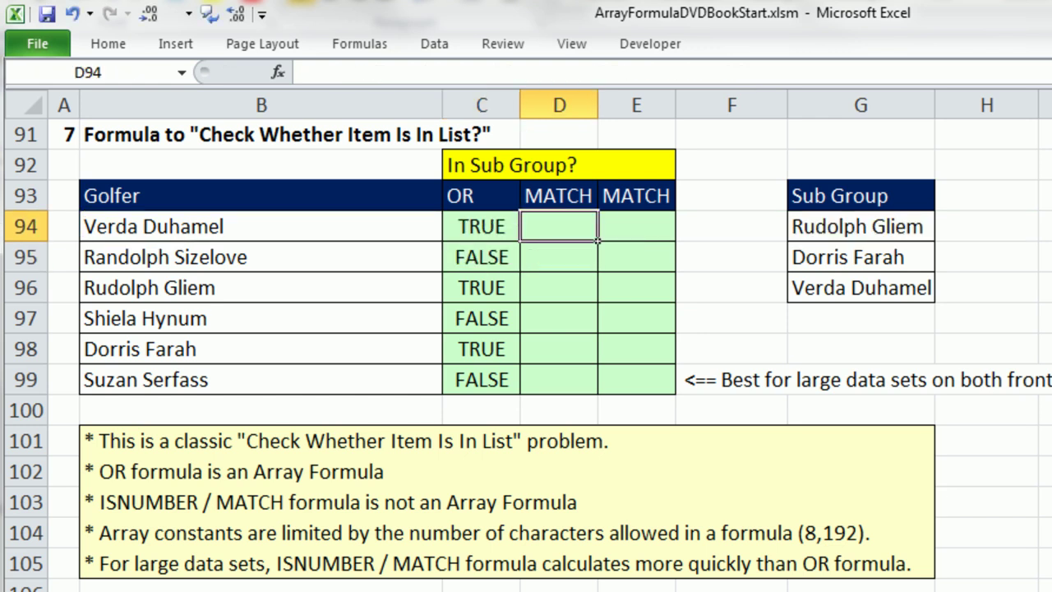
pyautogui.write('=mat')
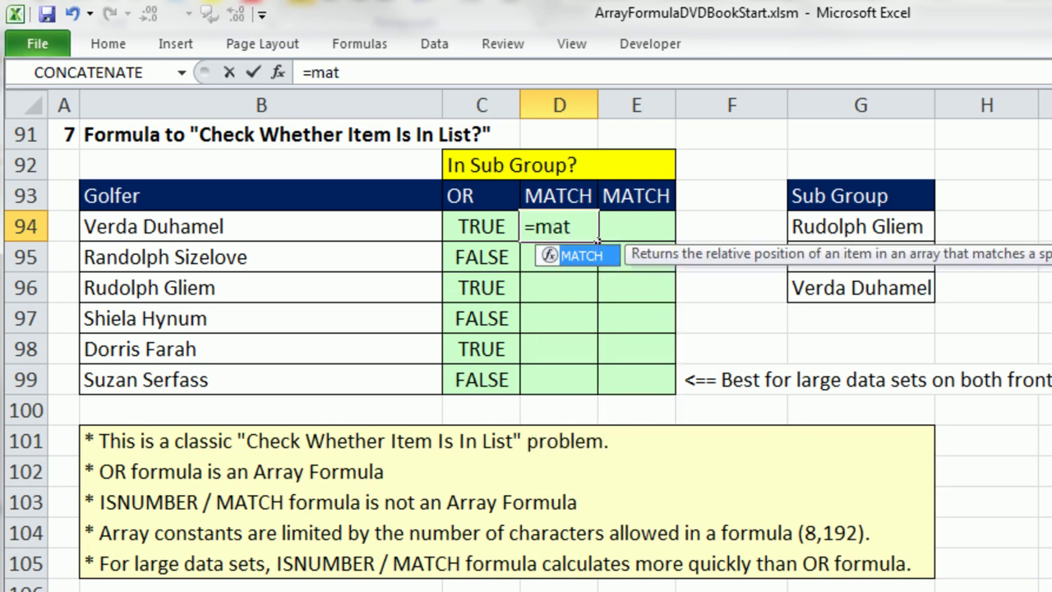
pyautogui.press('Tab')
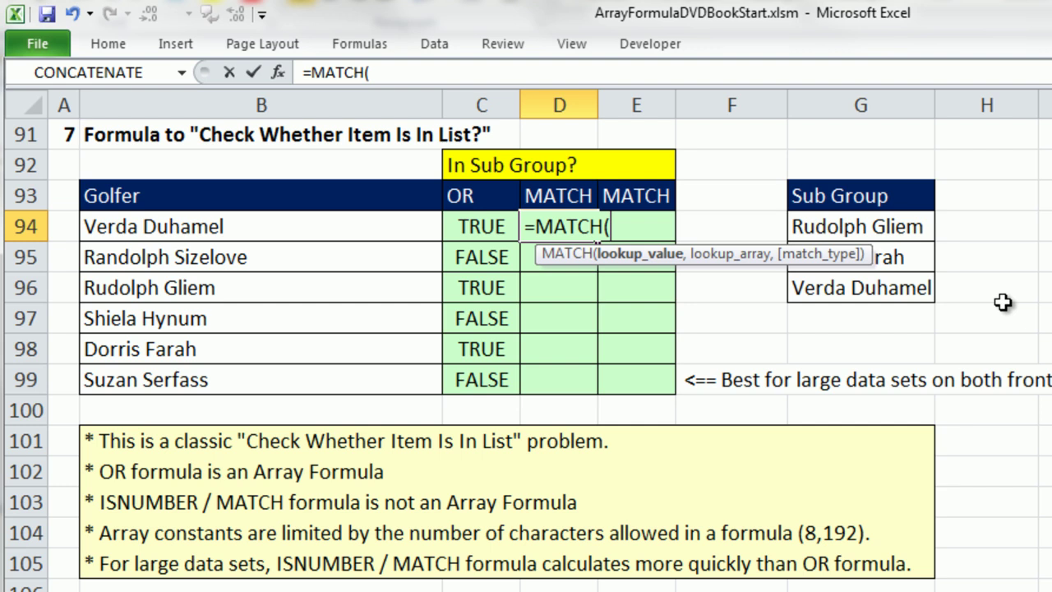
pyautogui.click(359, 227)
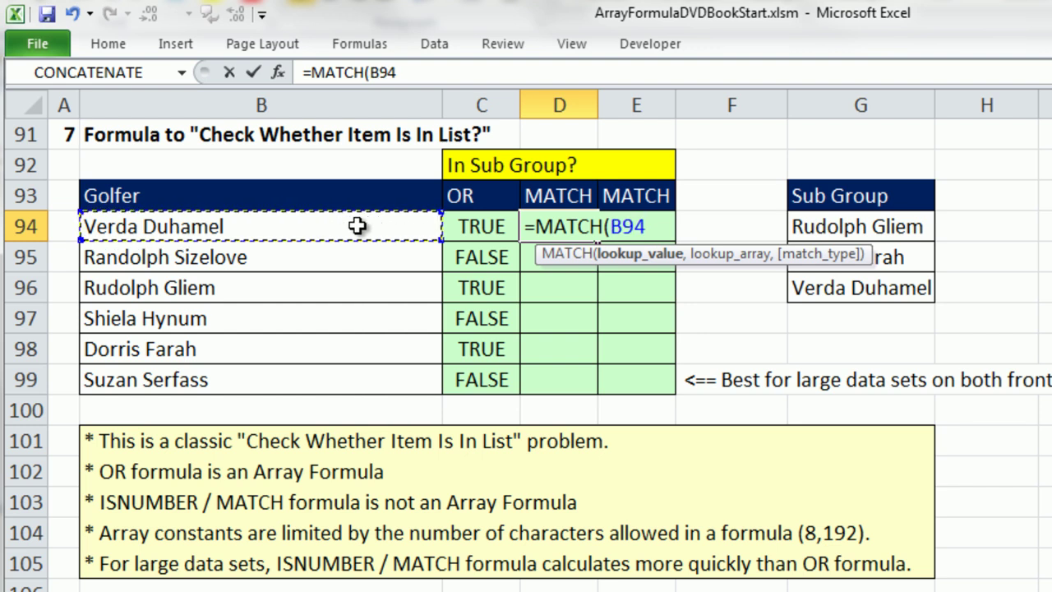
pyautogui.write(',')
pyautogui.moveTo(837, 216); pyautogui.dragTo(860, 290)
pyautogui.press('F4')
pyautogui.write(',0')
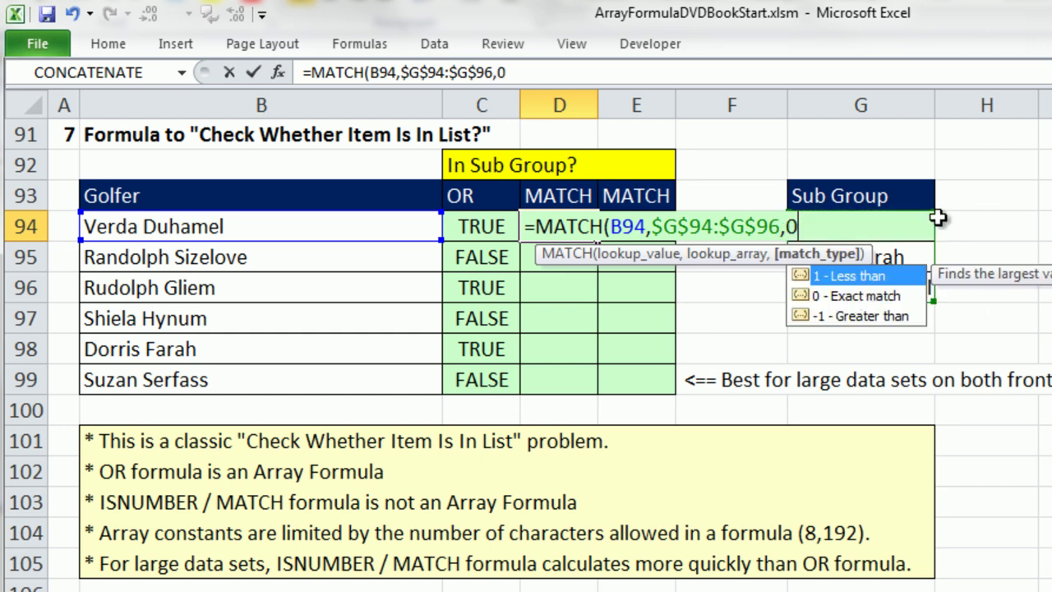
pyautogui.write(')')
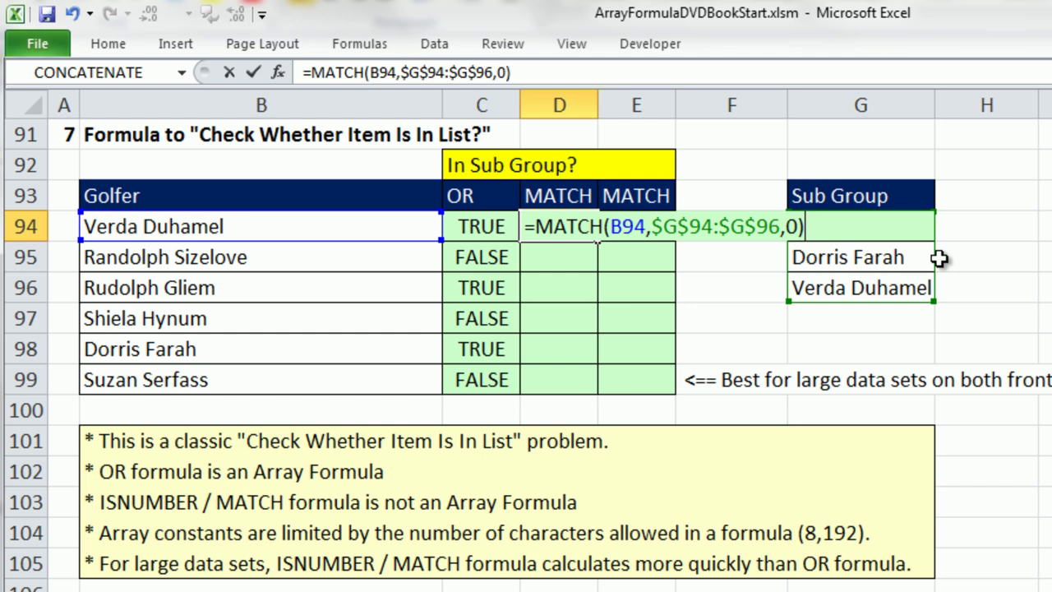
pyautogui.hotkey('ctrl', 'Return')
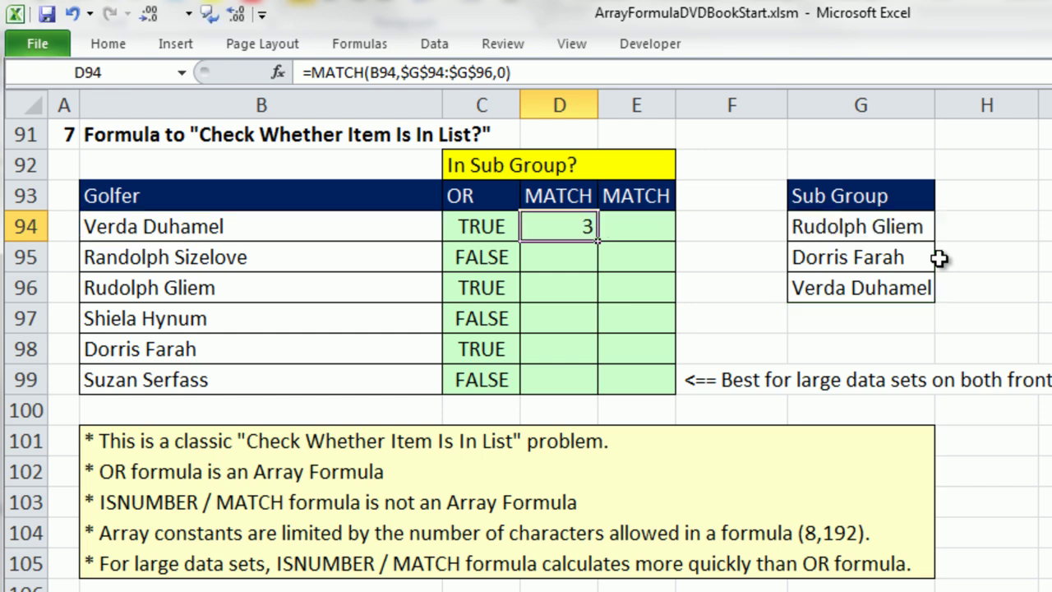
# Wrap D94's MATCH in ISNUMBER: =ISNUMBER(MATCH(B94,$G$94:$G$96,0)).
pyautogui.doubleClick(599, 242)
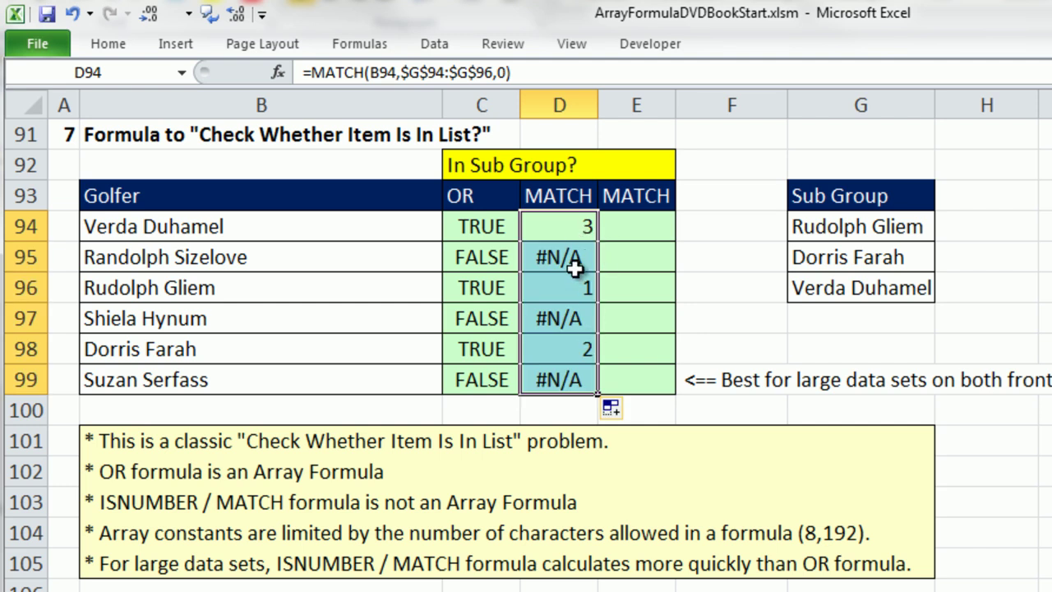
pyautogui.doubleClick(532, 227)
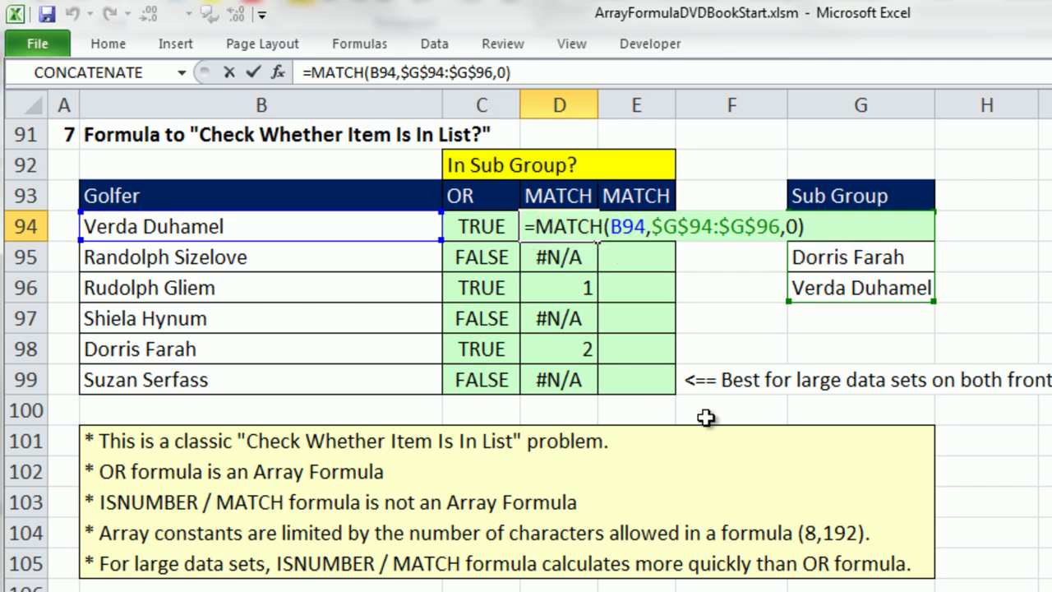
pyautogui.write('isnu')
pyautogui.press('Tab')
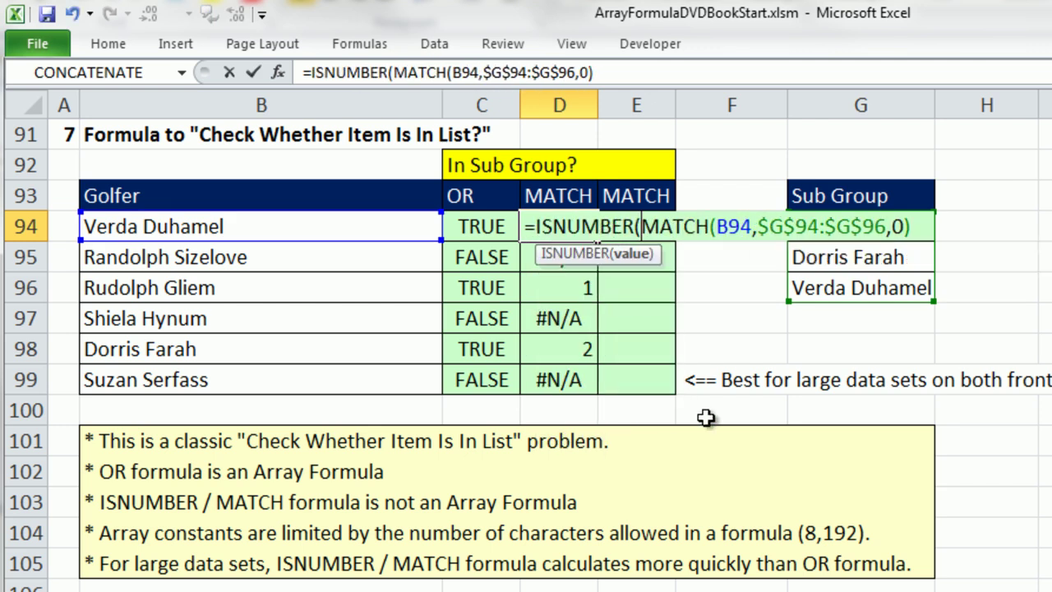
pyautogui.click(928, 226)
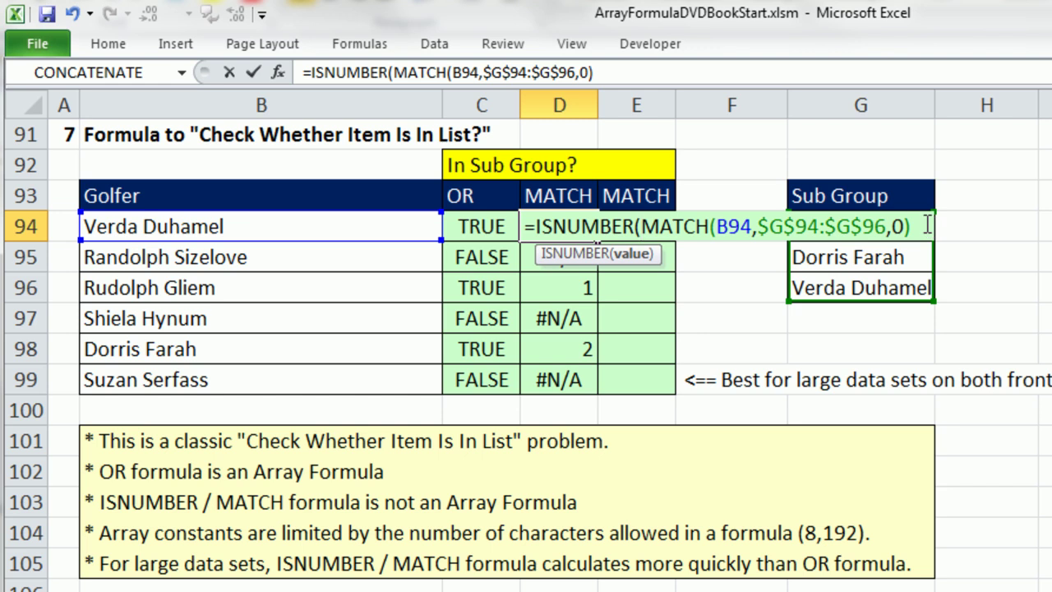
pyautogui.write(')')
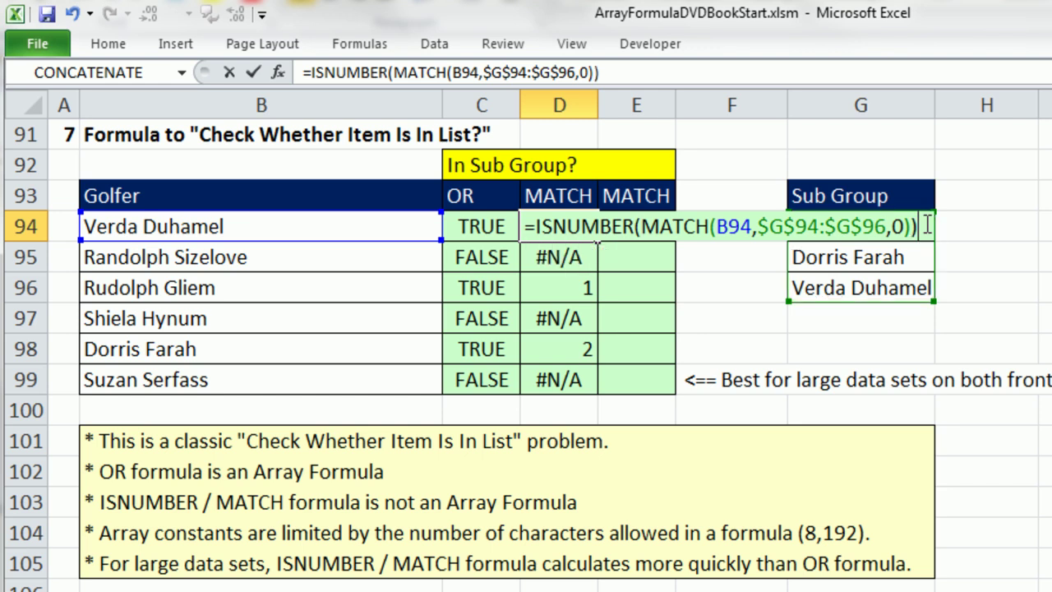
pyautogui.hotkey('ctrl', 'Return')
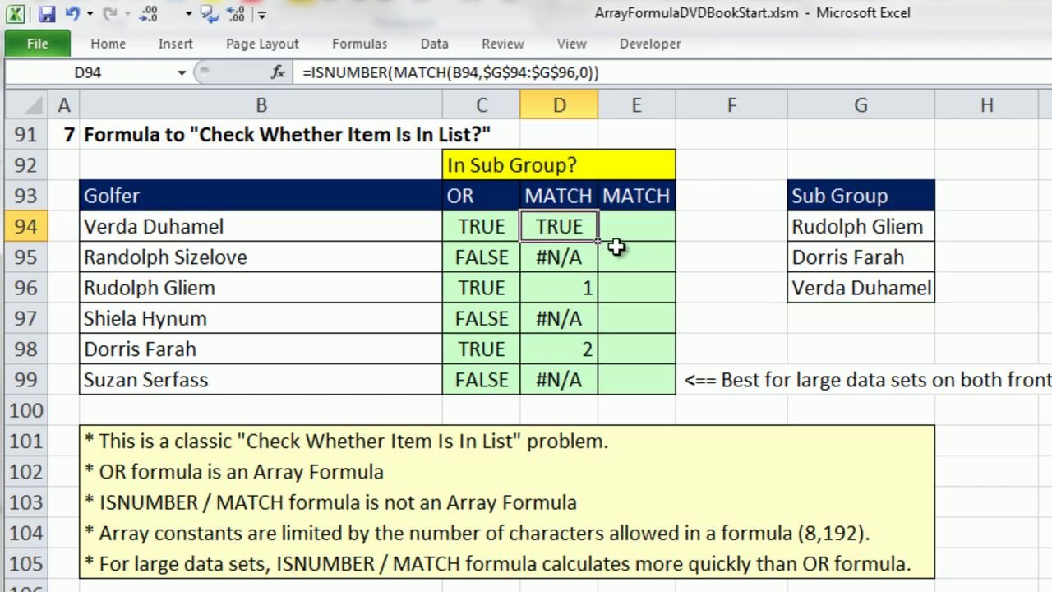
# Fill the ISNUMBER formula down to D99 and copy D94's formula text.
pyautogui.doubleClick(601, 240)
pyautogui.doubleClick(550, 228)
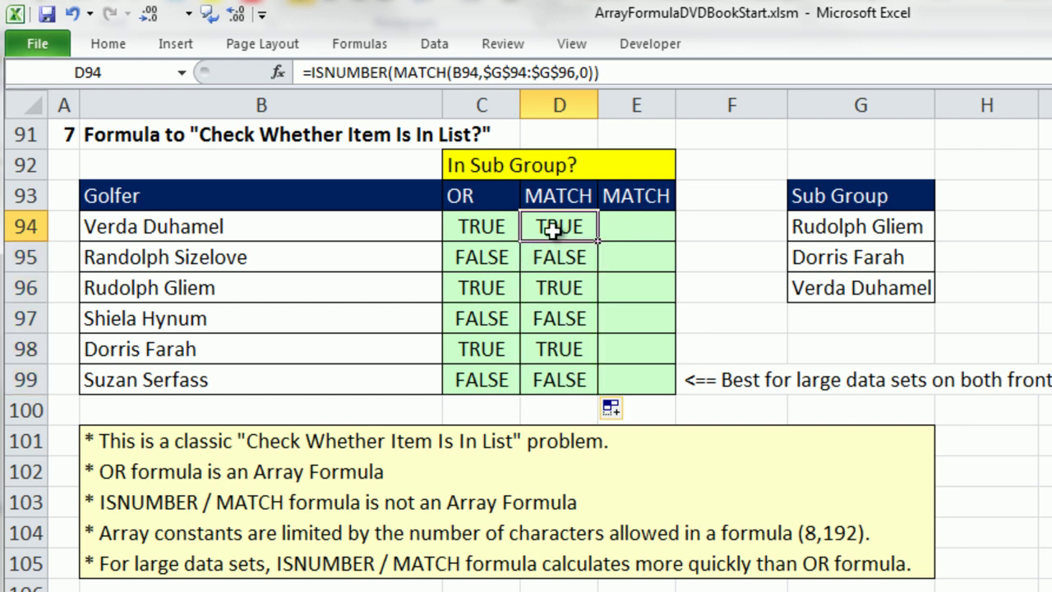
pyautogui.moveTo(526, 229); pyautogui.dragTo(945, 231)
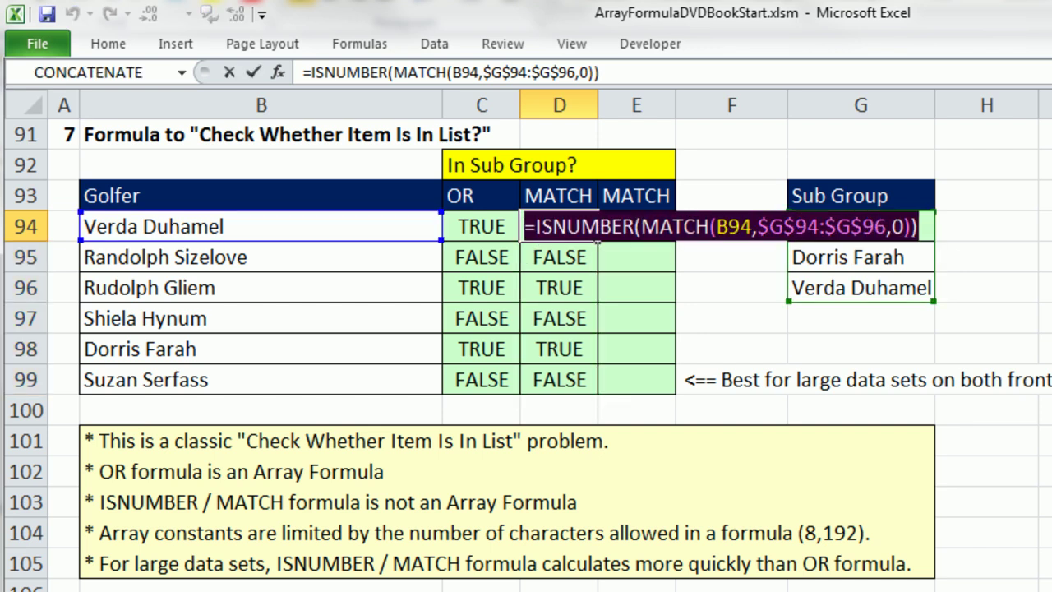
pyautogui.press('Escape')
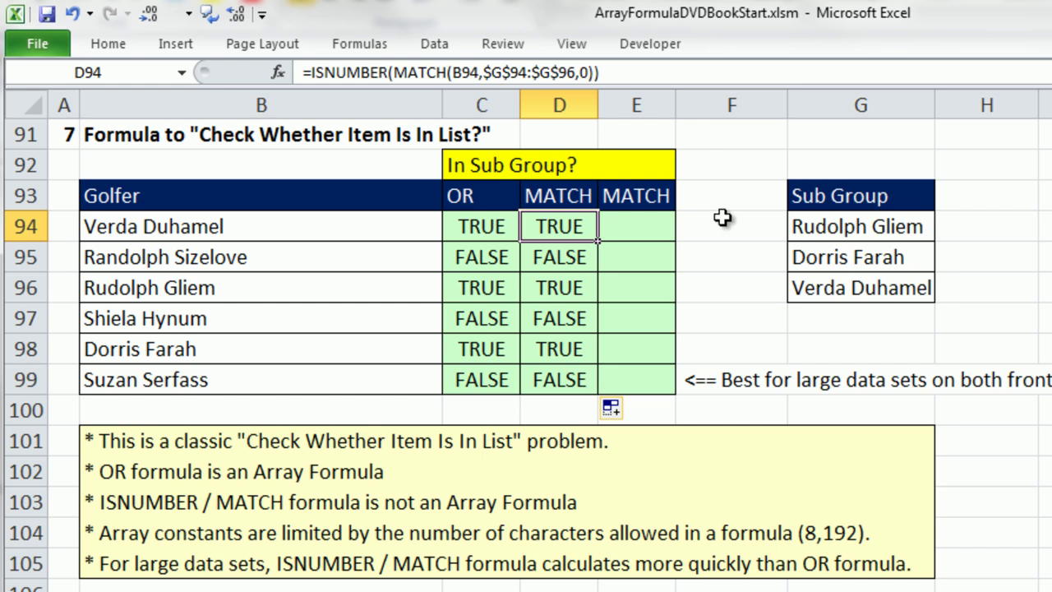
pyautogui.doubleClick(641, 228)
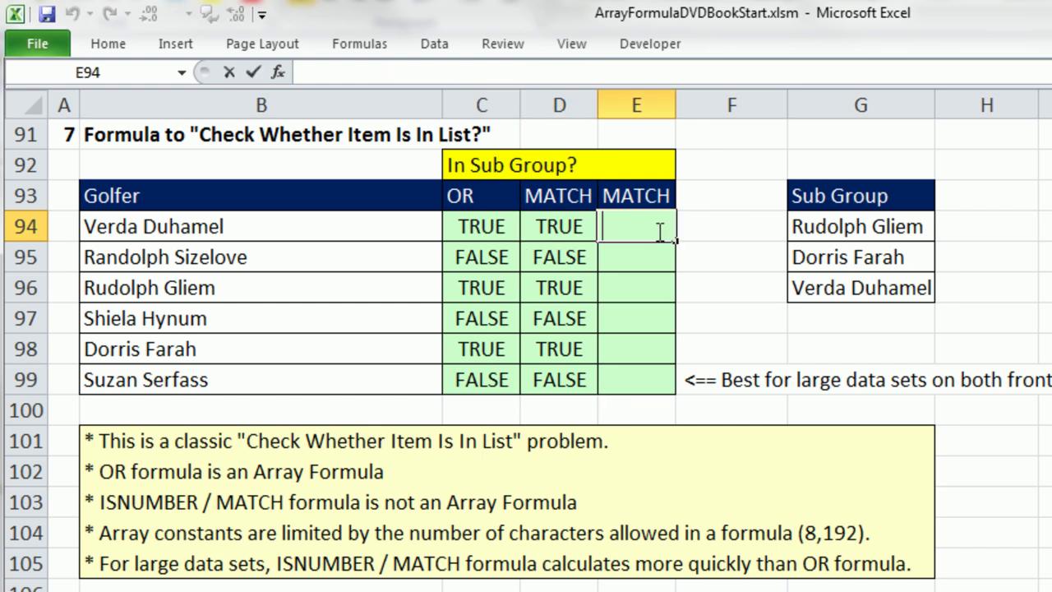
pyautogui.hotkey('ctrl', 'v')
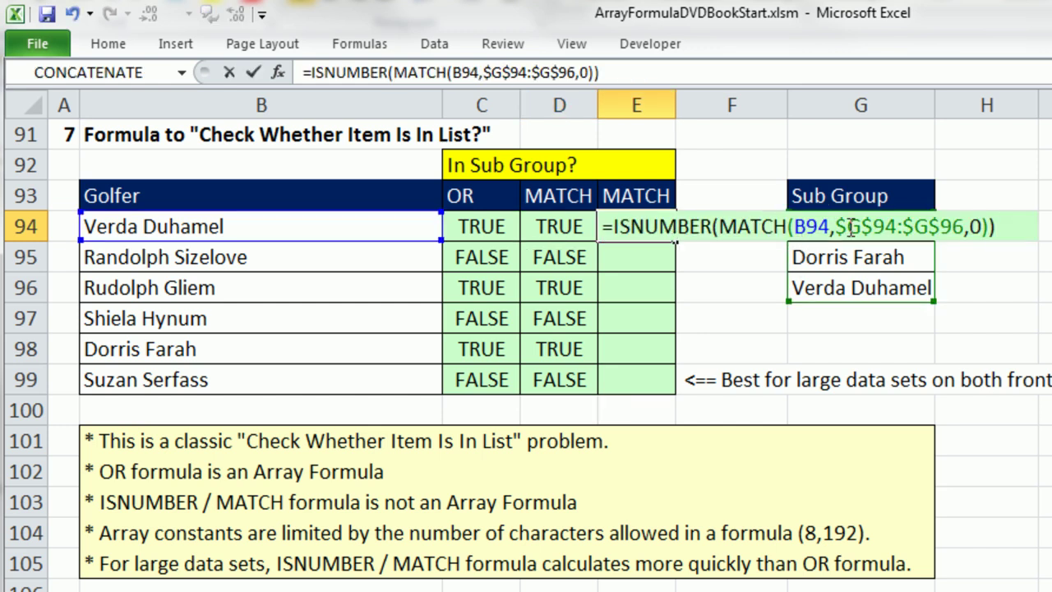
pyautogui.moveTo(835, 227); pyautogui.dragTo(963, 221)
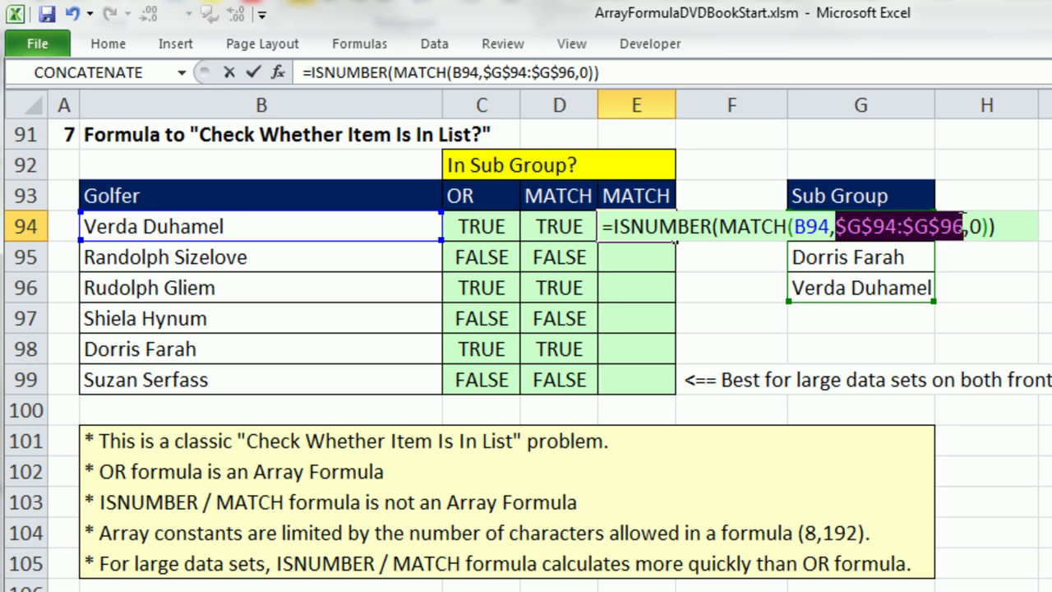
pyautogui.press('F9')
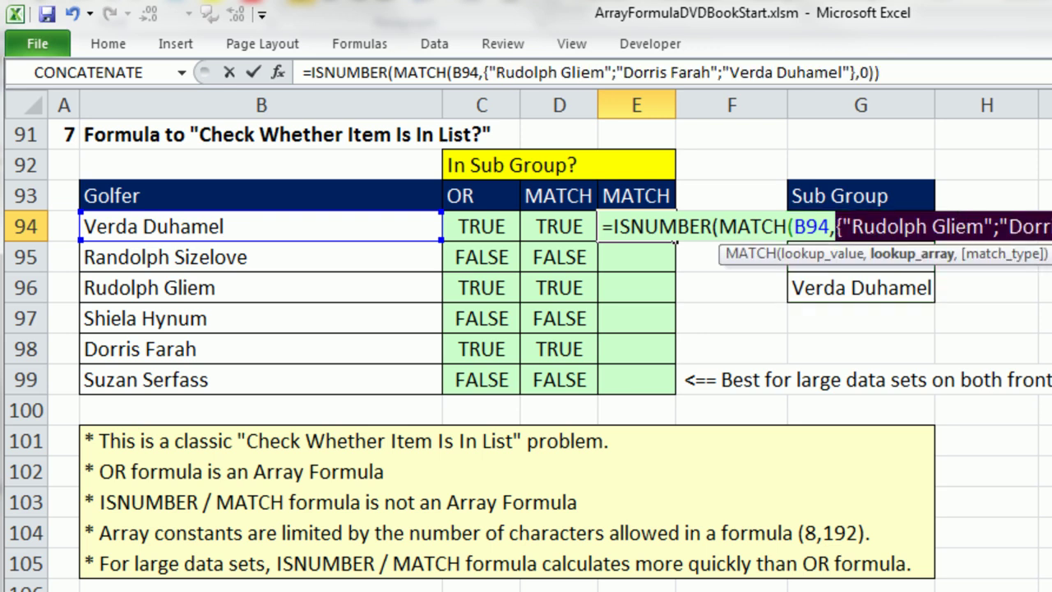
pyautogui.hotkey('ctrl', 'Return')
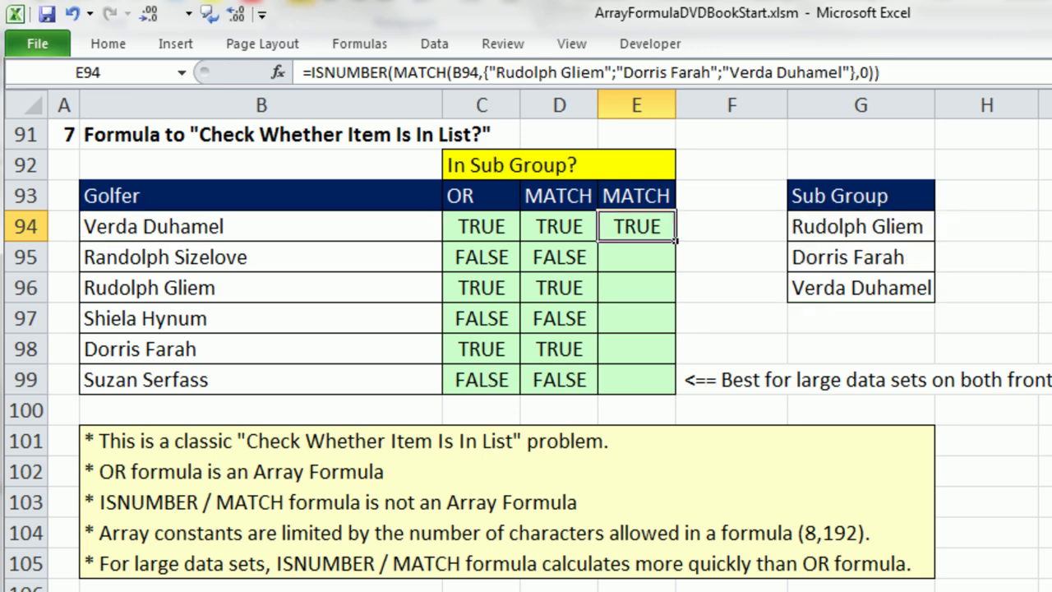
pyautogui.doubleClick(677, 242)
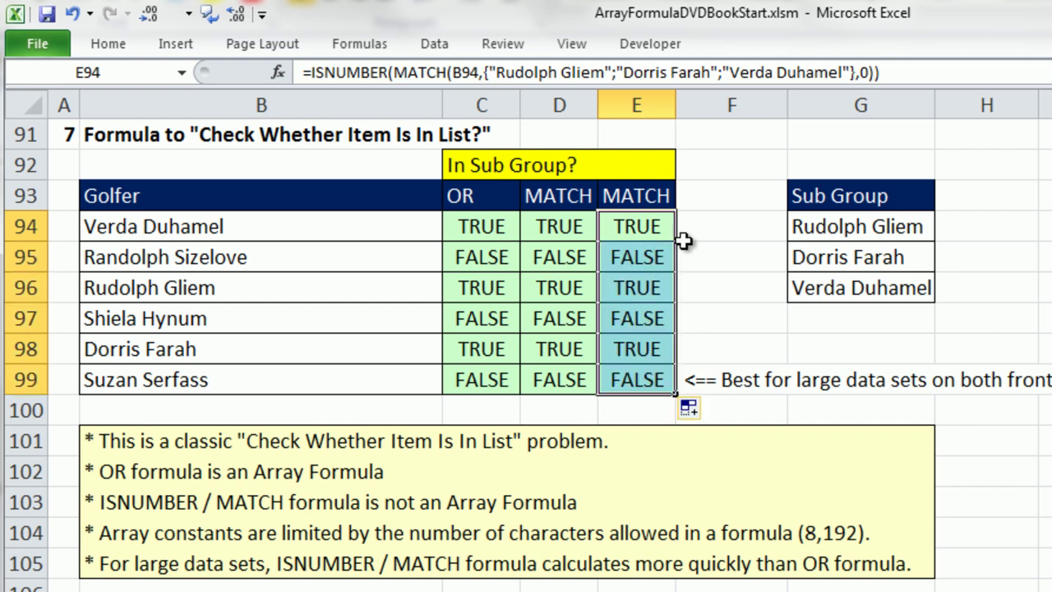
pyautogui.click(485, 230)
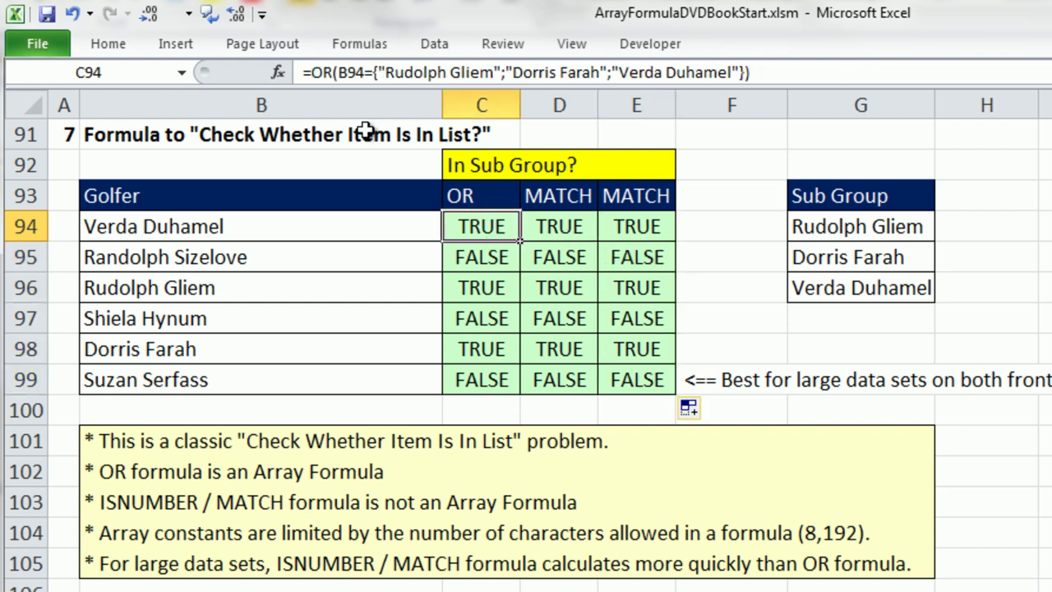
pyautogui.click(552, 230)
pyautogui.click(635, 227)
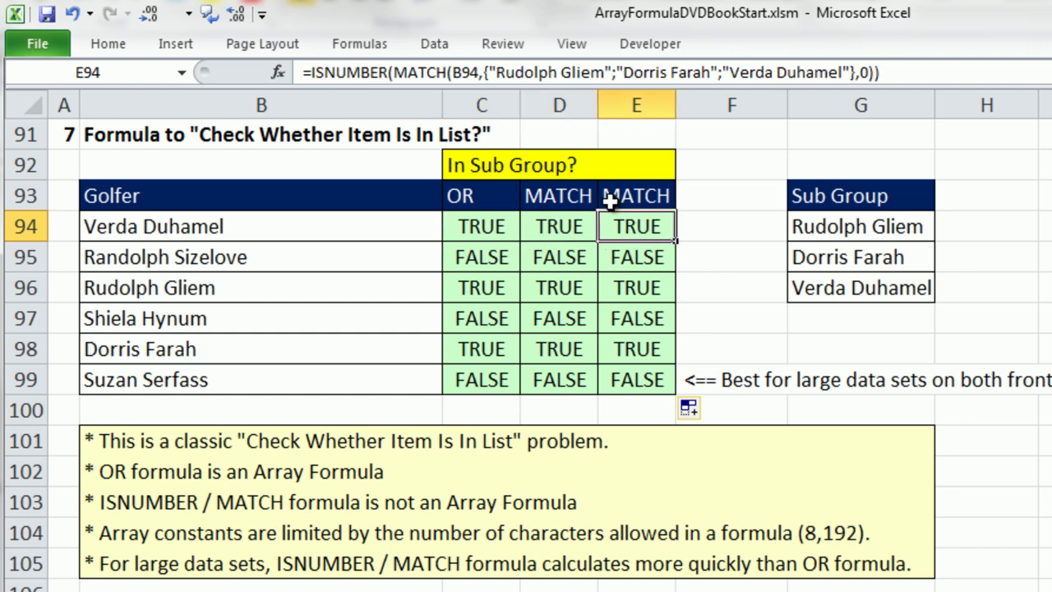
pyautogui.doubleClick(465, 230)
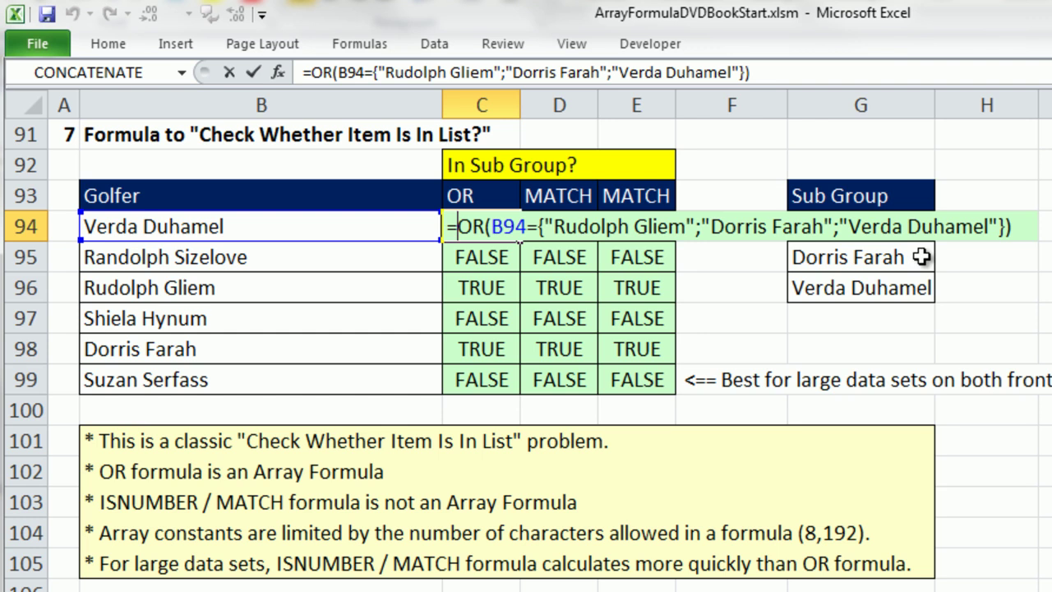
pyautogui.press('Return')
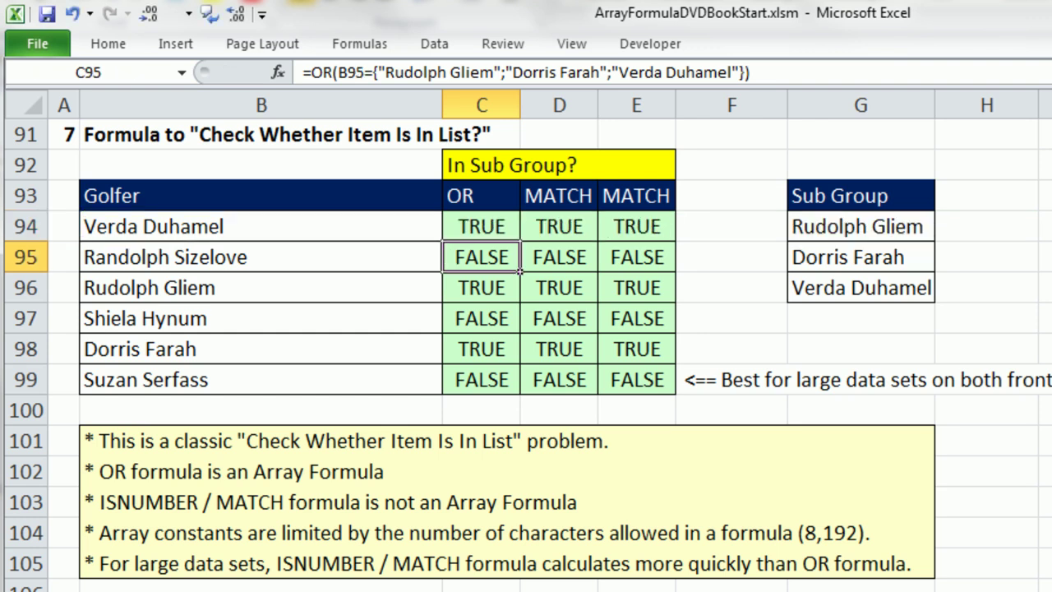
# Scroll down to section 8 and select C111 in the empty A.C. price column.
pyautogui.scroll(-5, 526, 353)
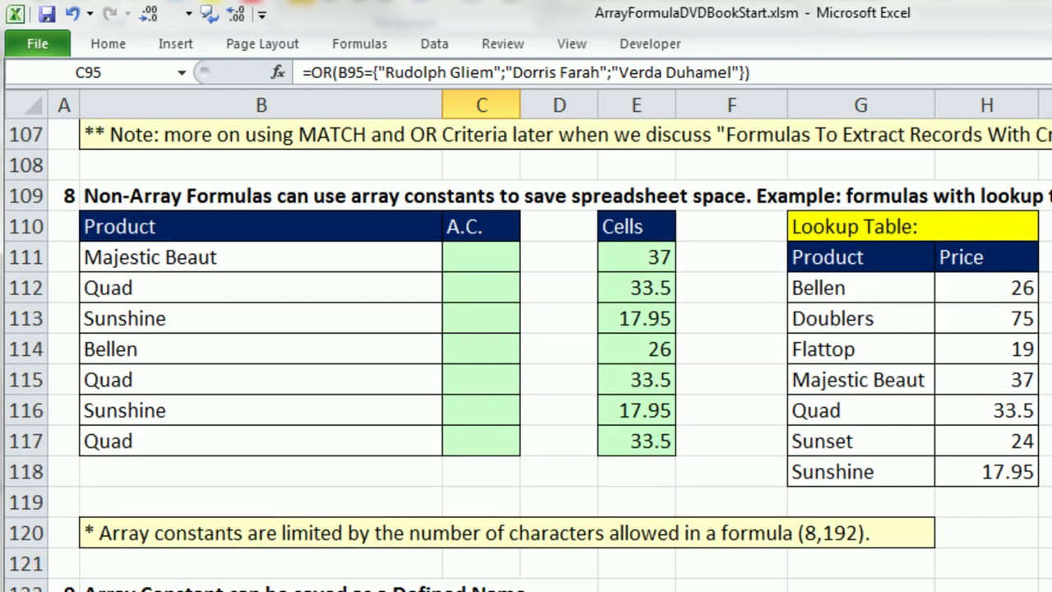
pyautogui.scroll(-1, 526, 353)
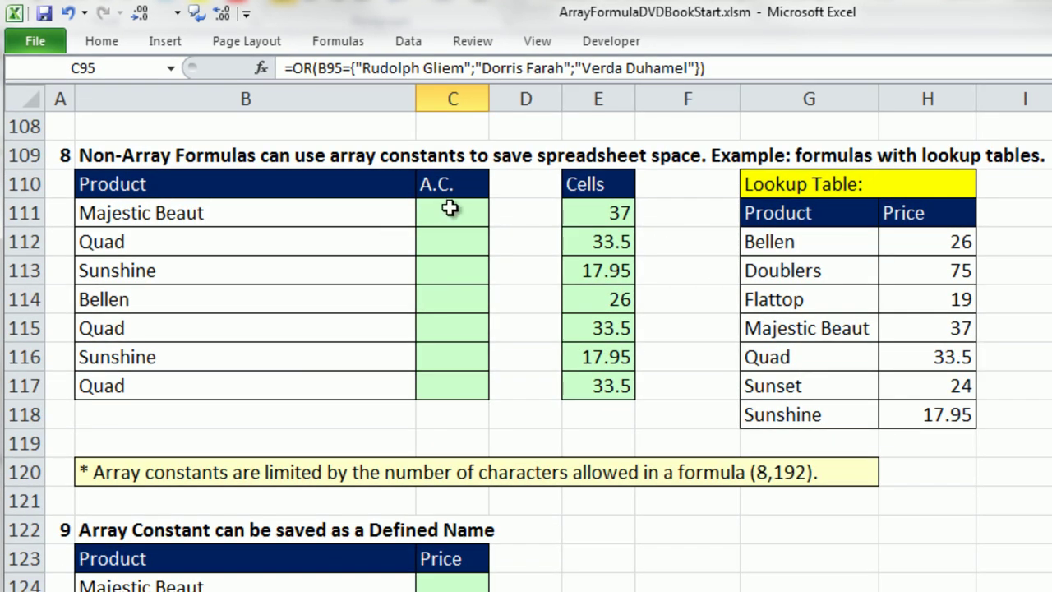
pyautogui.click(450, 209)
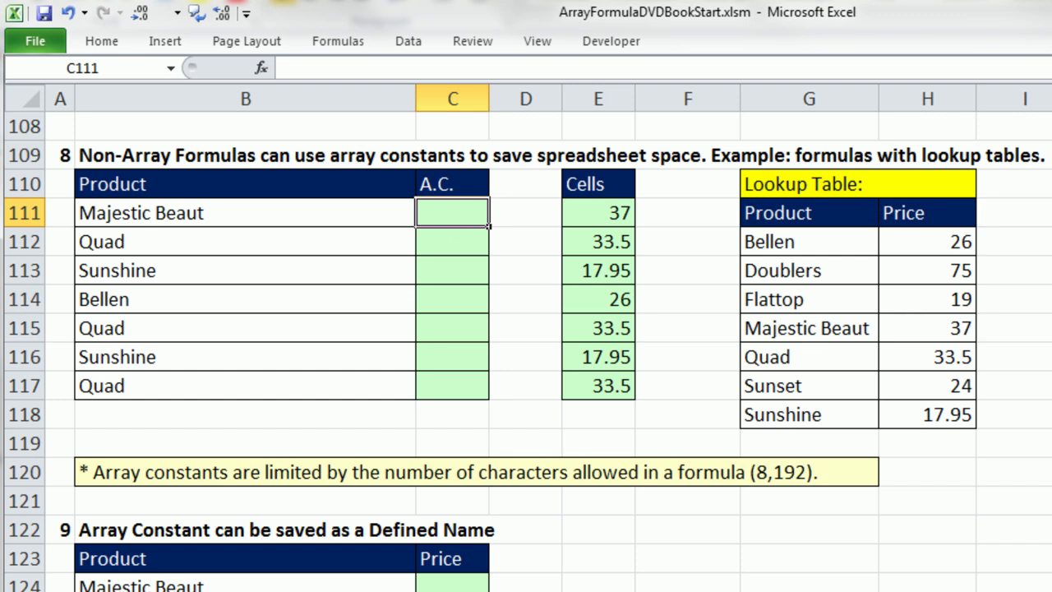
# Enter =VLOOKUP(B111,$G$112:$H$118,2) in C111.
pyautogui.write('=VLOOKUP(')
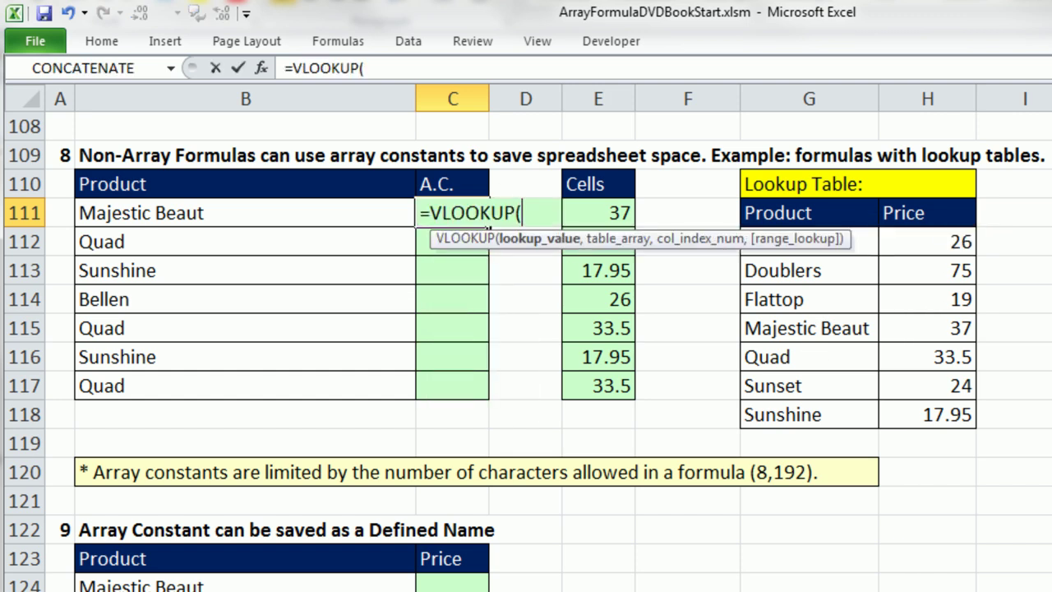
pyautogui.press('Left')
pyautogui.write(',')
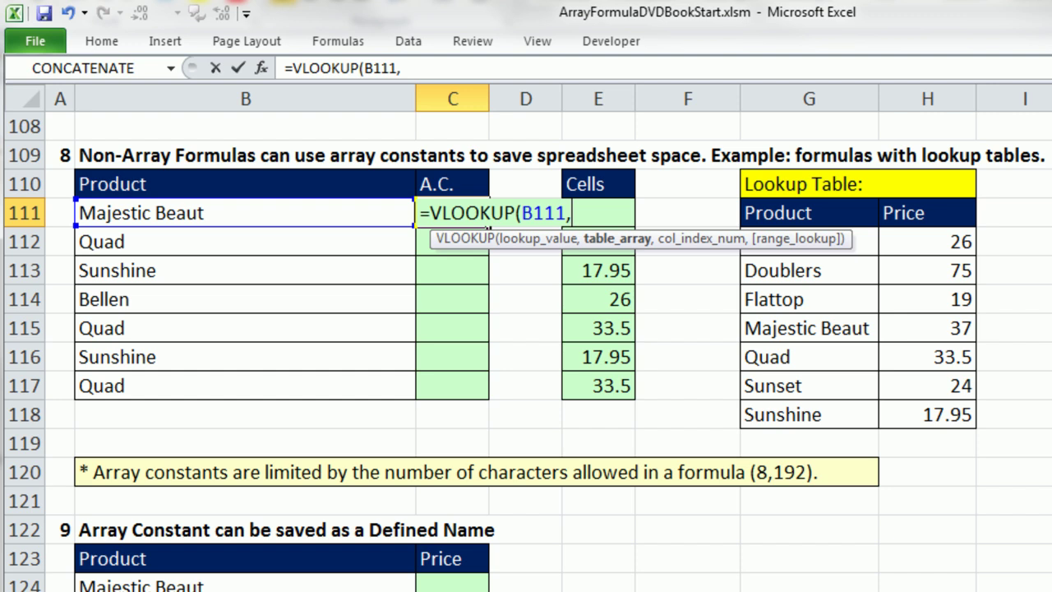
pyautogui.moveTo(937, 415); pyautogui.dragTo(851, 251)
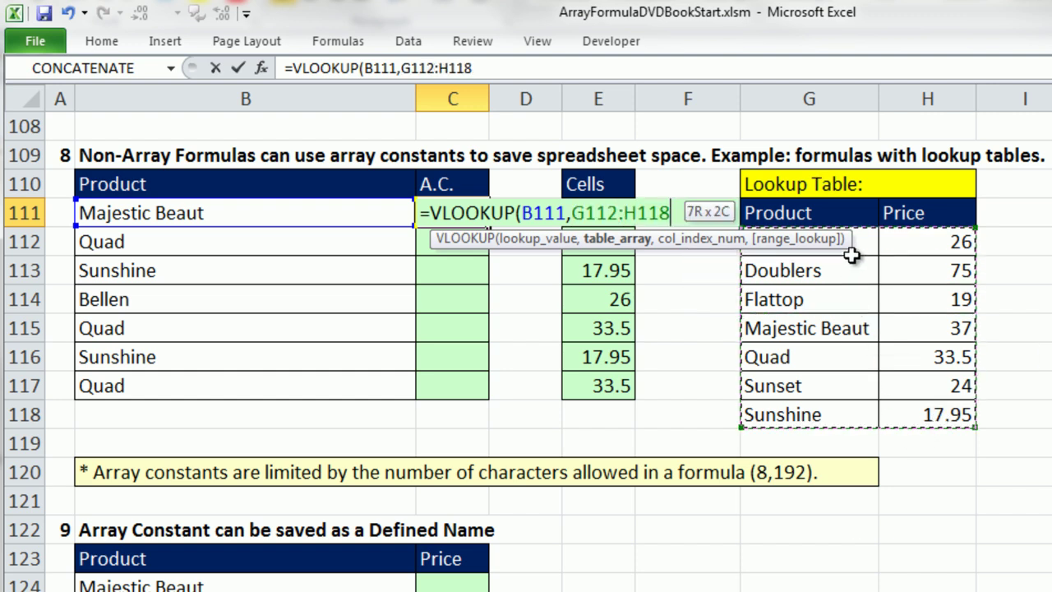
pyautogui.press('F4')
pyautogui.write(',')
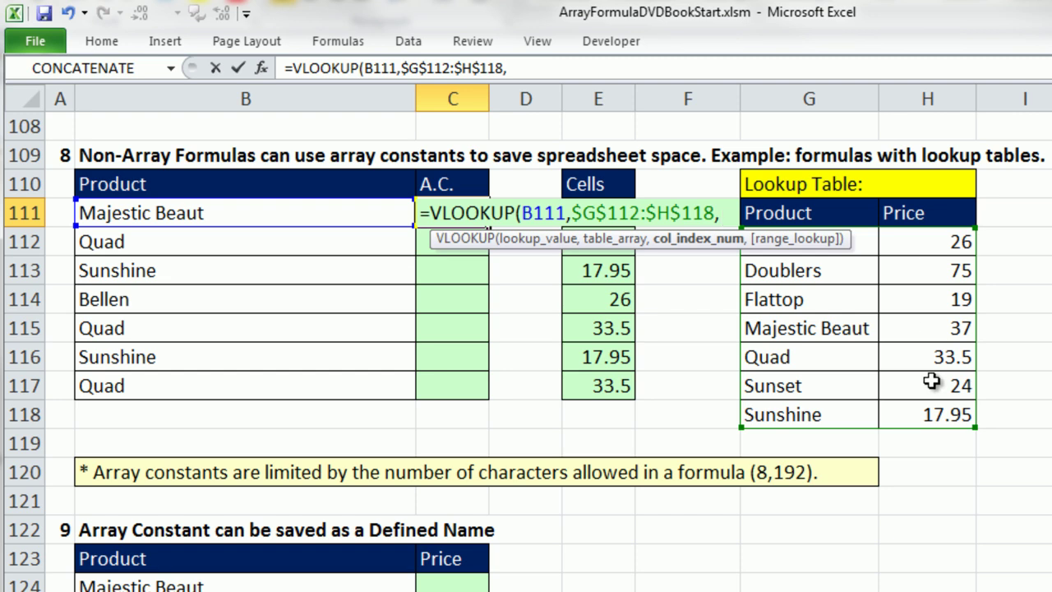
pyautogui.write('2,')
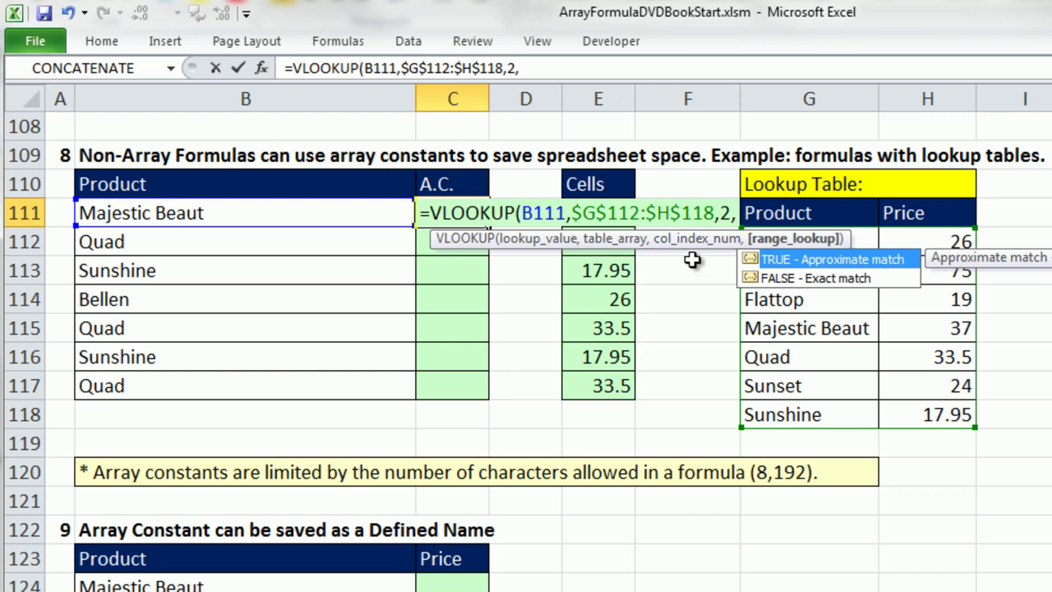
pyautogui.press('BackSpace')
pyautogui.write(')')
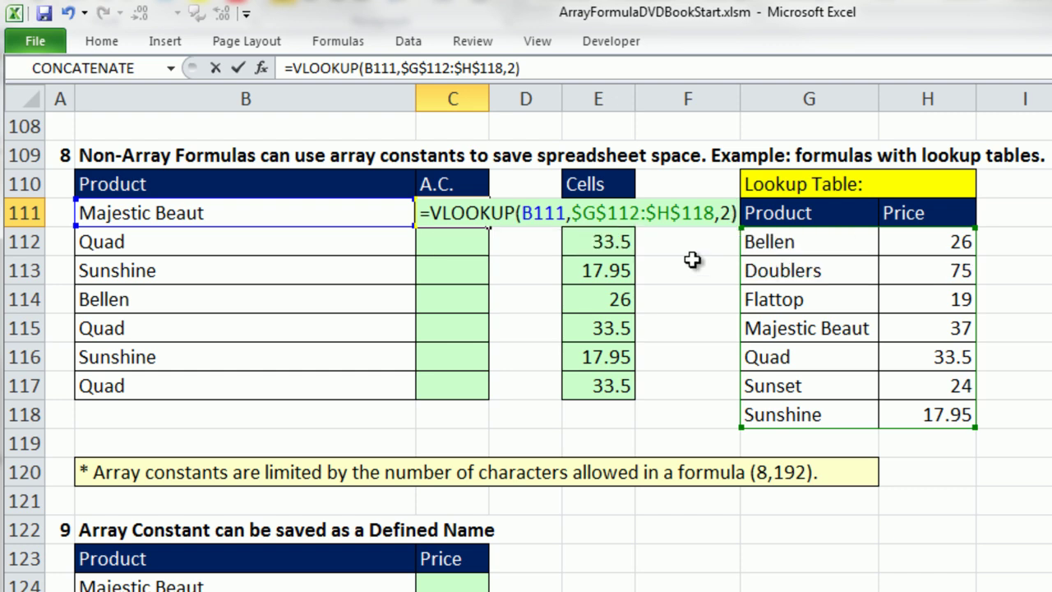
pyautogui.press('BackSpace')
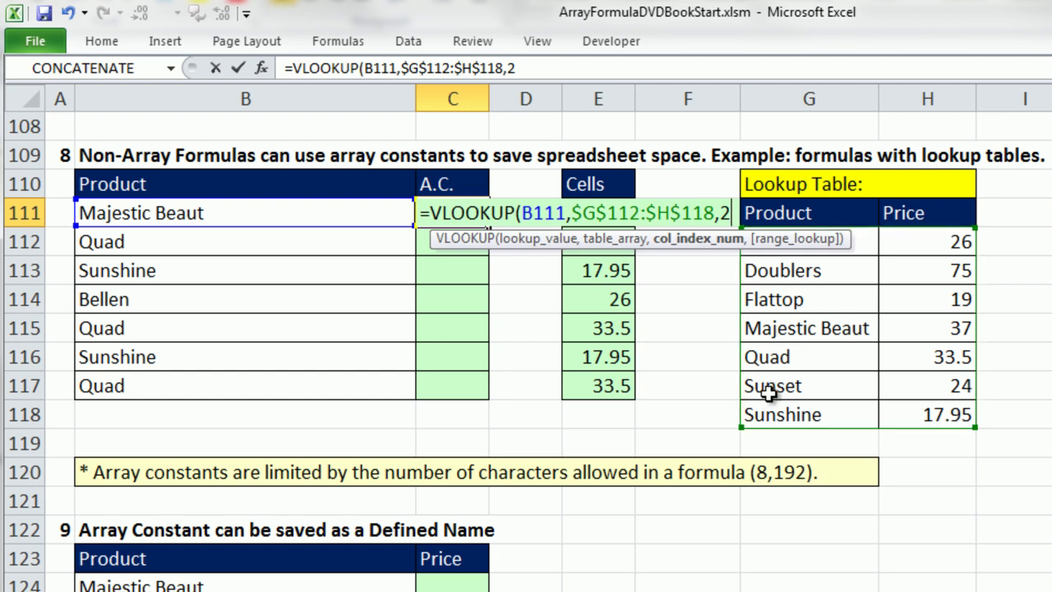
pyautogui.write(')')
pyautogui.hotkey('ctrl', 'Return')
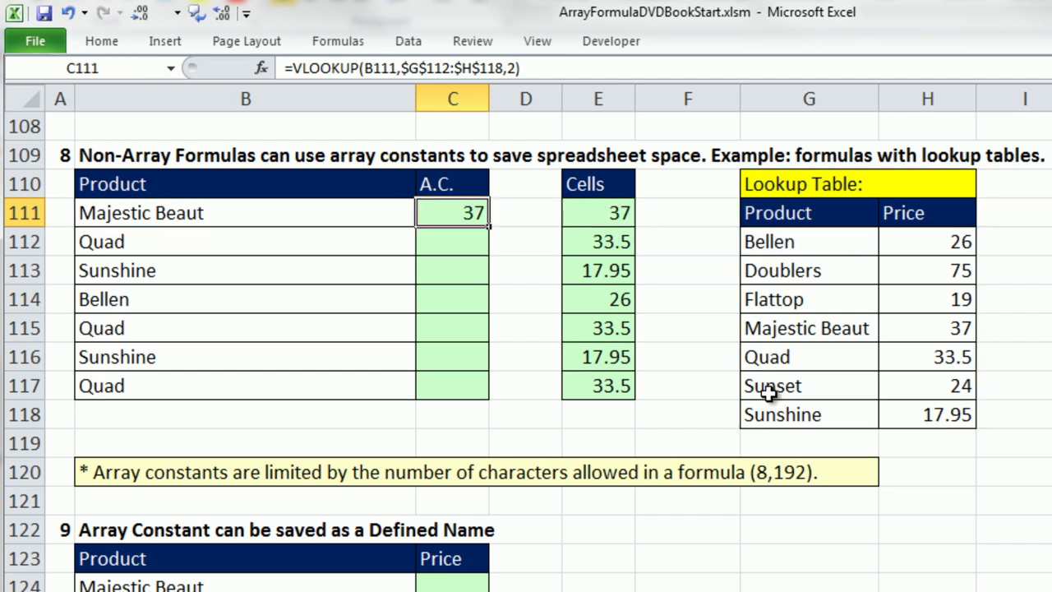
# Copy the lookup down to C117 and clear the lookup table F110:J118.
pyautogui.doubleClick(488, 225)
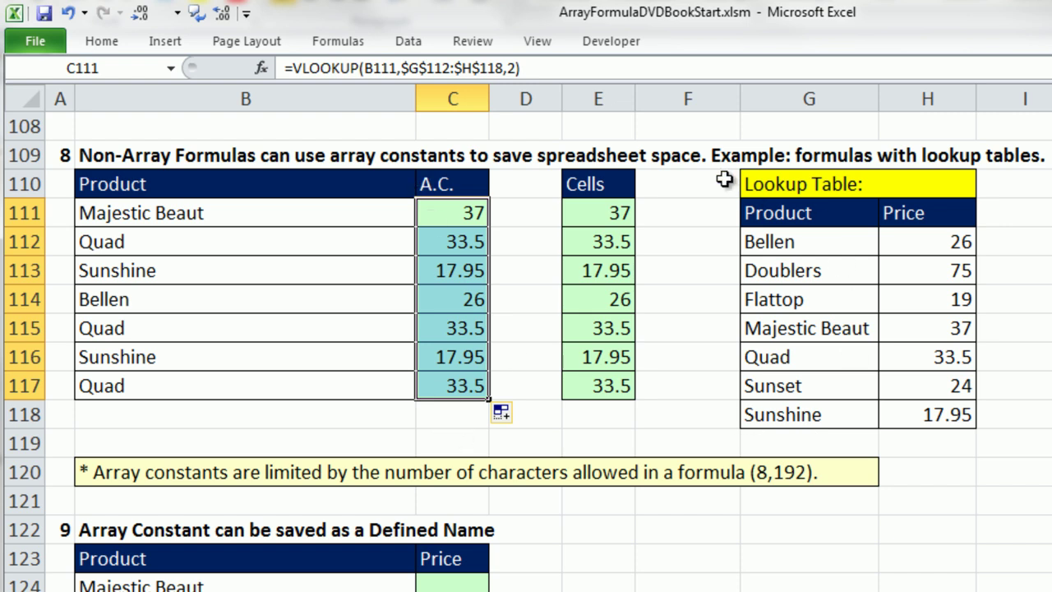
pyautogui.moveTo(724, 179); pyautogui.dragTo(1049, 415)
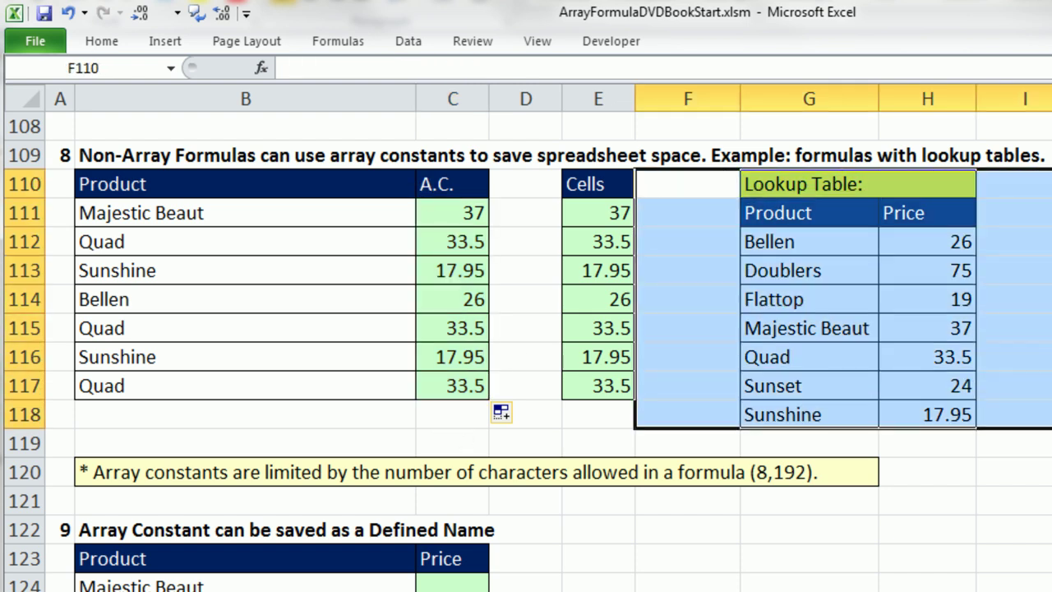
pyautogui.hotkey('alt', 'e')
# Restore the cleared lookup table and convert C111's $G$112:$H$118 reference into an array constant.
pyautogui.press('a')
pyautogui.press('a')
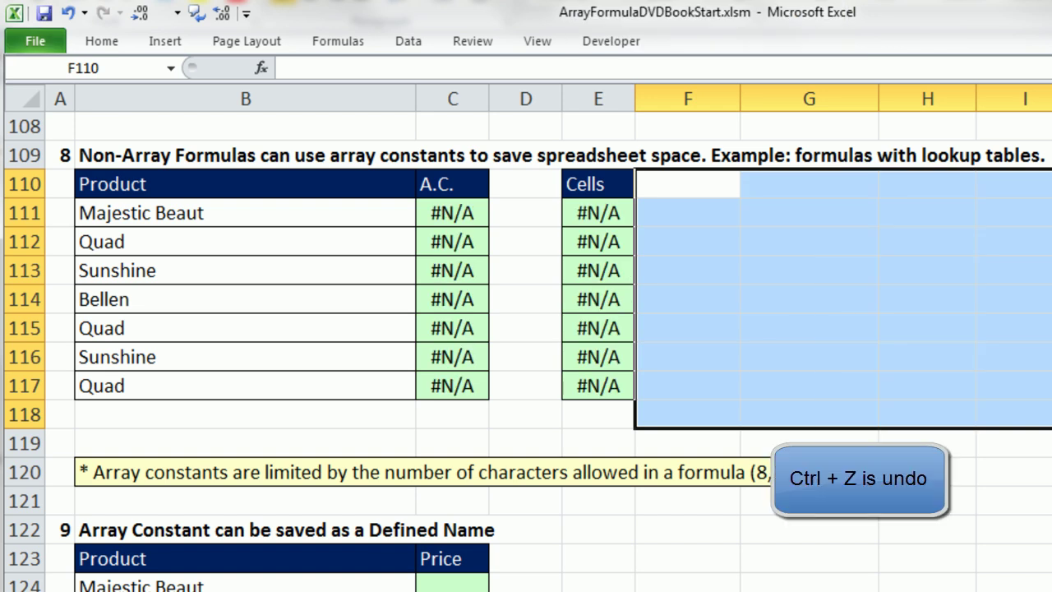
pyautogui.hotkey('ctrl', 'z')
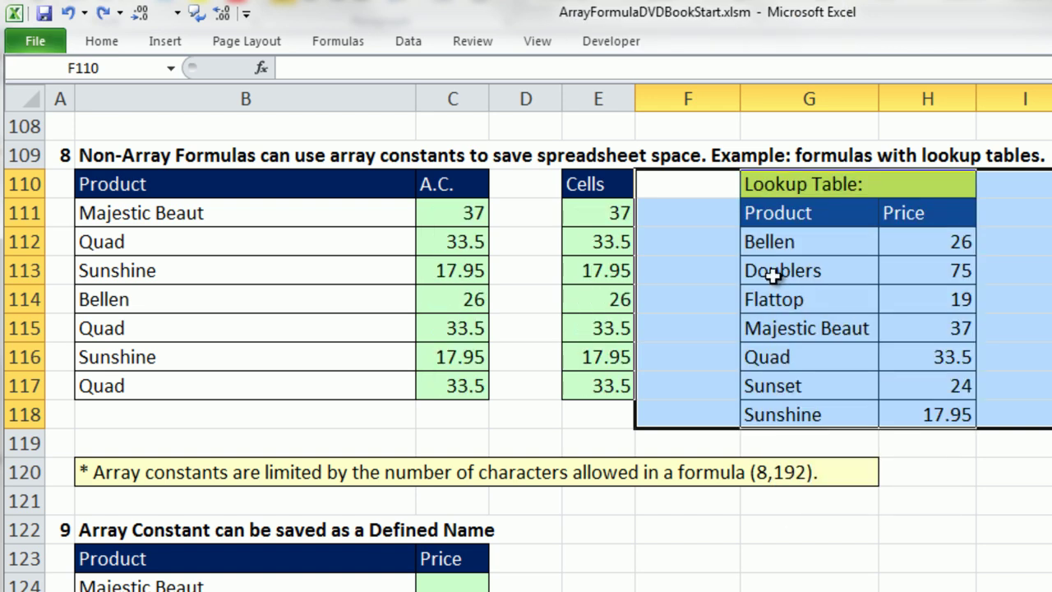
pyautogui.doubleClick(461, 213)
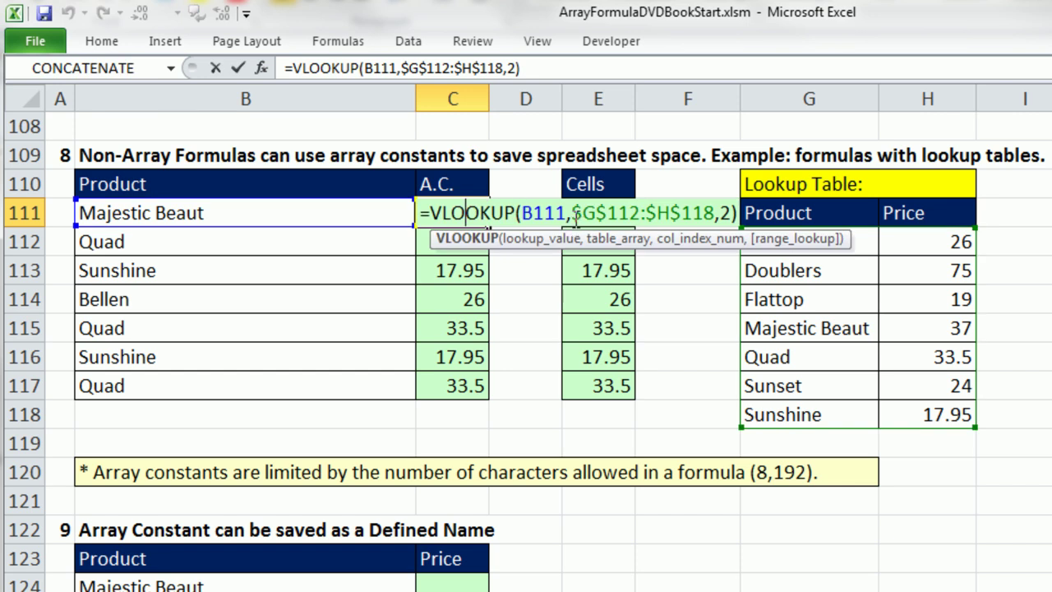
pyautogui.moveTo(575, 216); pyautogui.dragTo(717, 214)
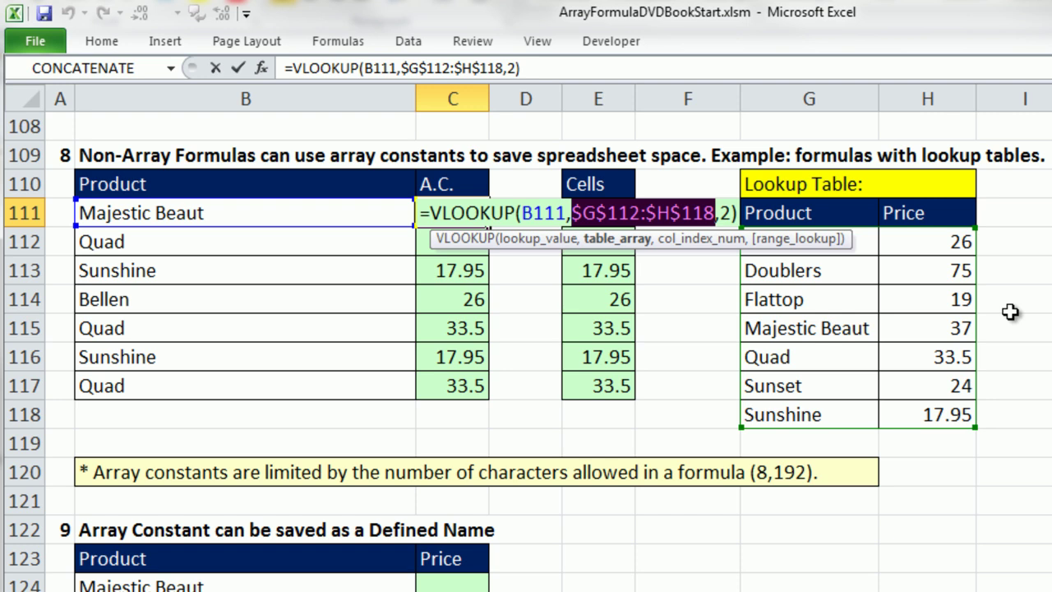
pyautogui.press('F9')
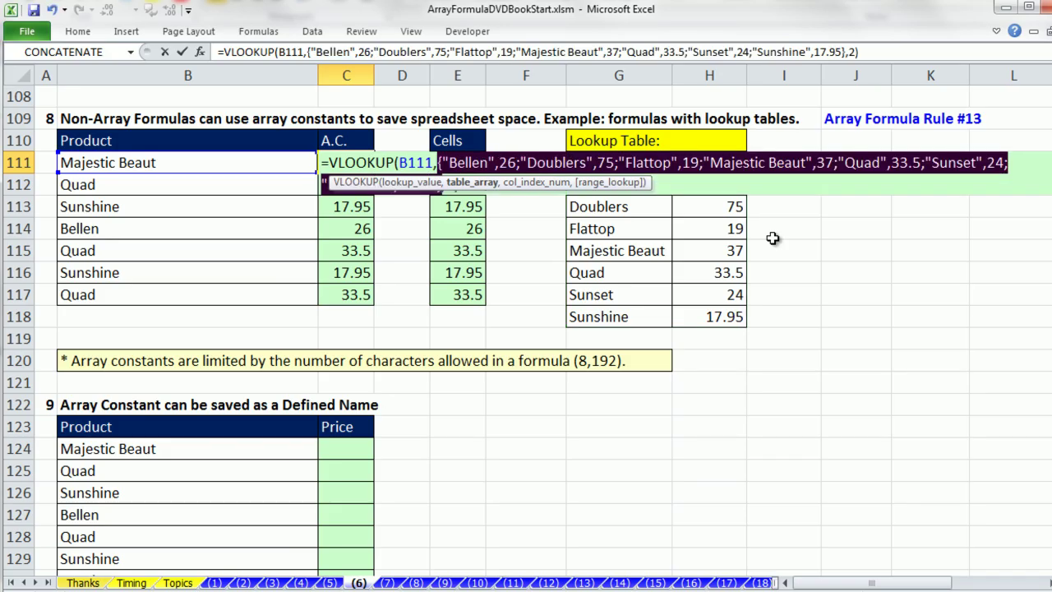
pyautogui.moveTo(647, 182); pyautogui.dragTo(639, 250)
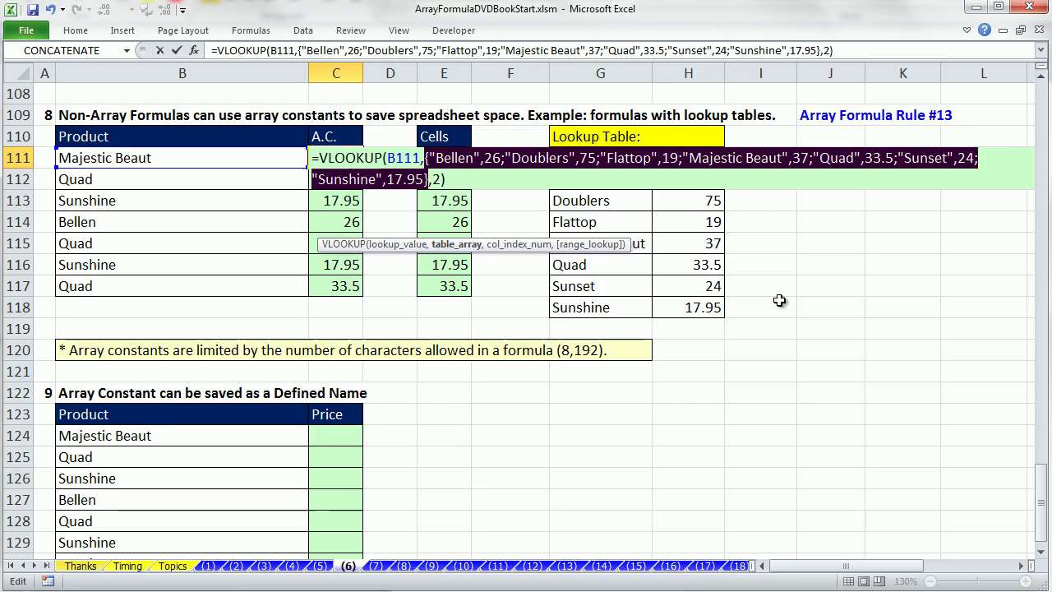
# Commit C111's array-constant VLOOKUP, fill it down to C117, and inspect C113's constant.
pyautogui.hotkey('ctrl', 'Return')
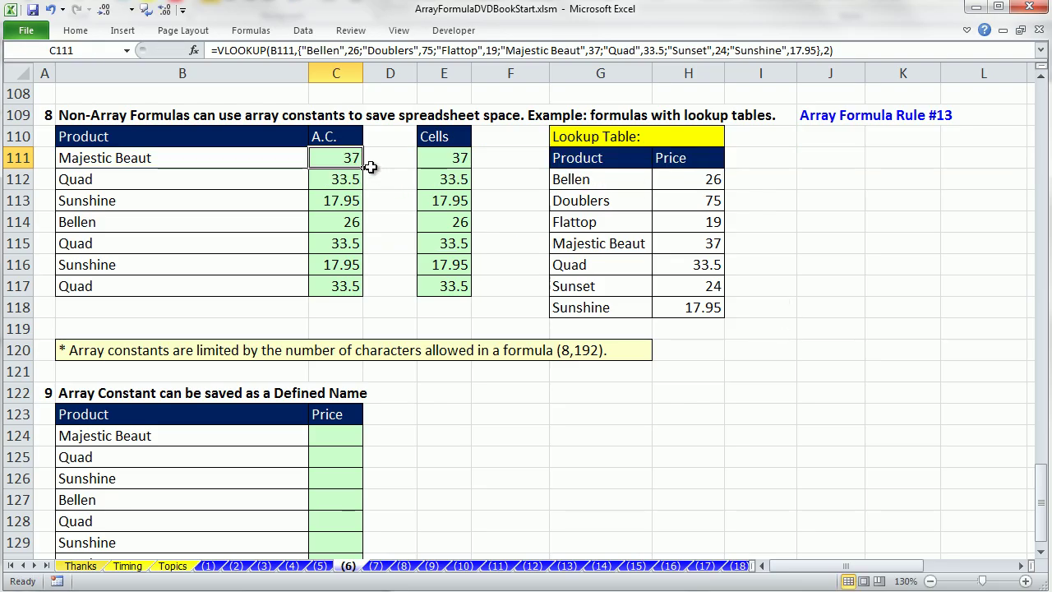
pyautogui.moveTo(363, 171); pyautogui.dragTo(363, 292)
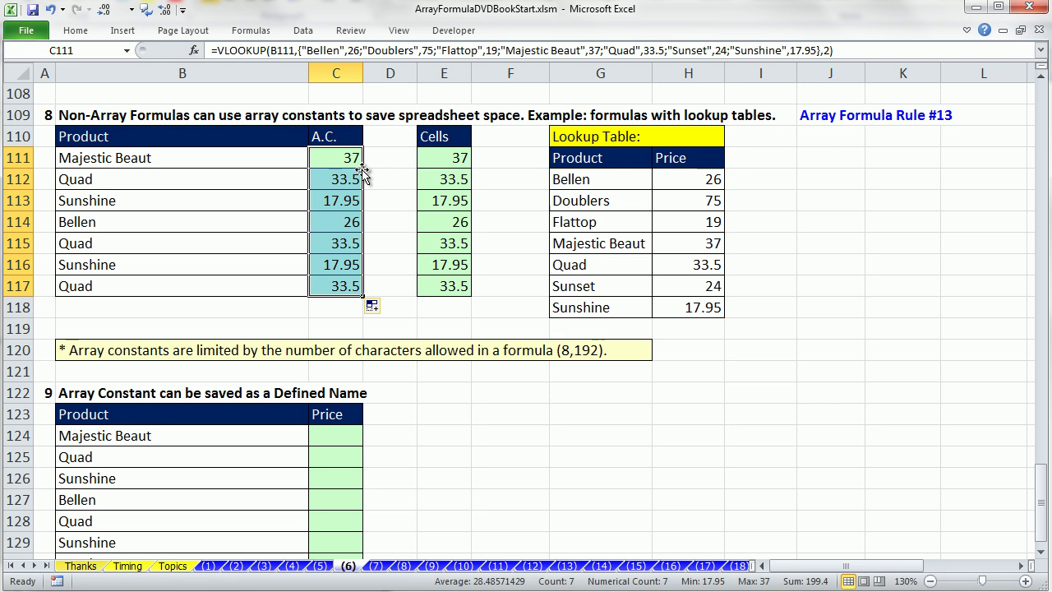
pyautogui.doubleClick(327, 201)
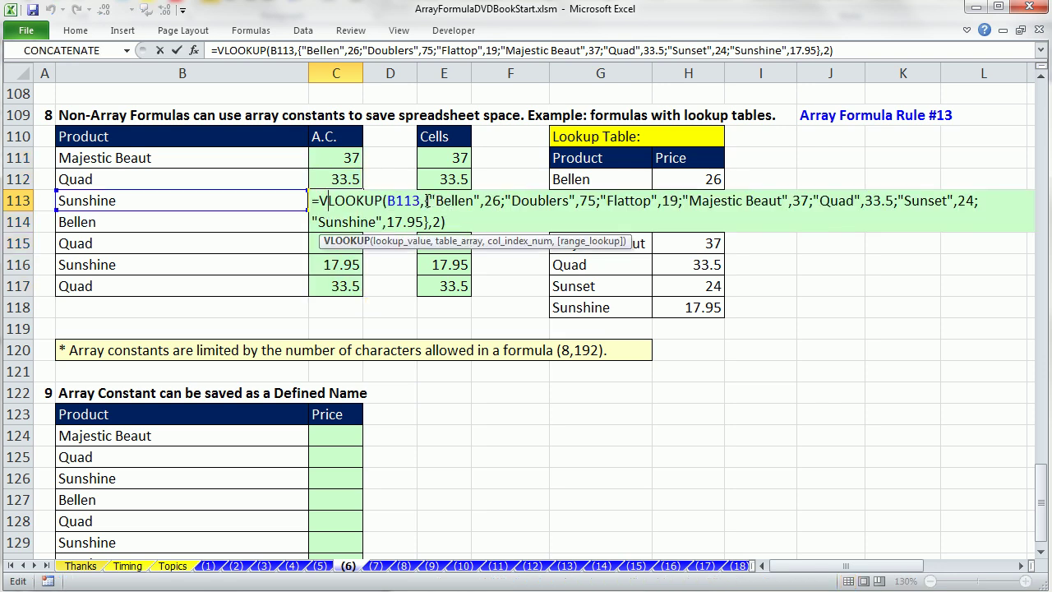
pyautogui.click(426, 199)
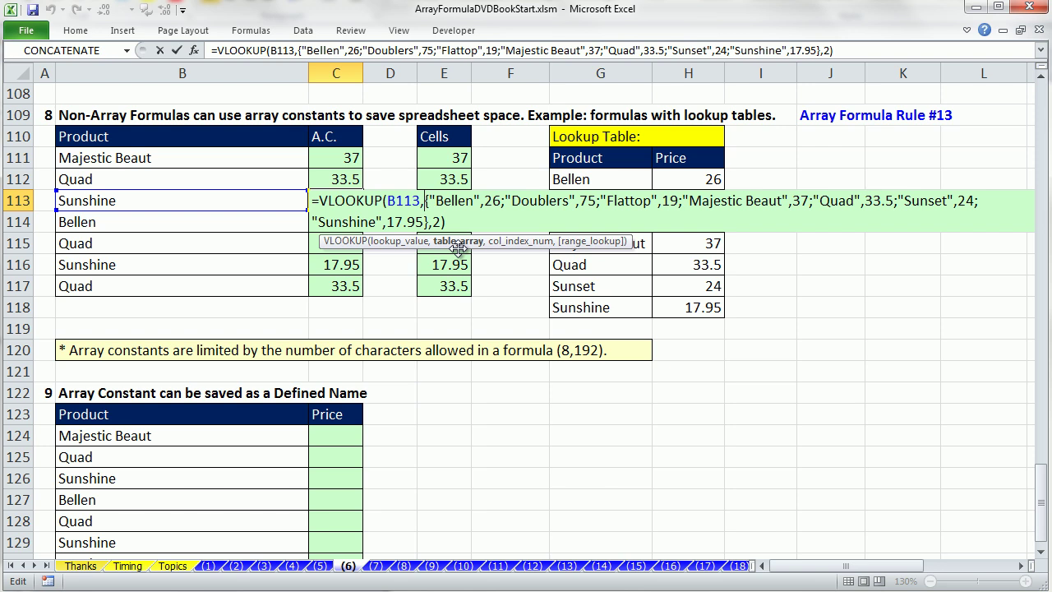
pyautogui.press('Return')
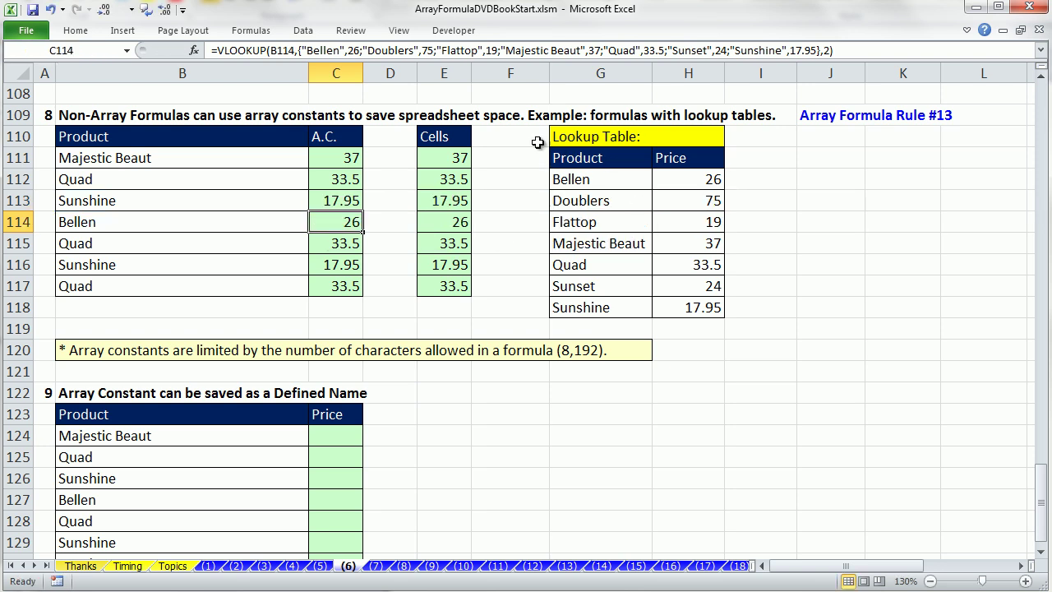
# Clear the lookup table and view E111's cell-based lookup formula.
pyautogui.moveTo(535, 136)
pyautogui.mouseDown()
pyautogui.moveTo(783, 260)
pyautogui.moveTo(795, 330)
pyautogui.mouseUp()
pyautogui.hotkey('alt', 'e')
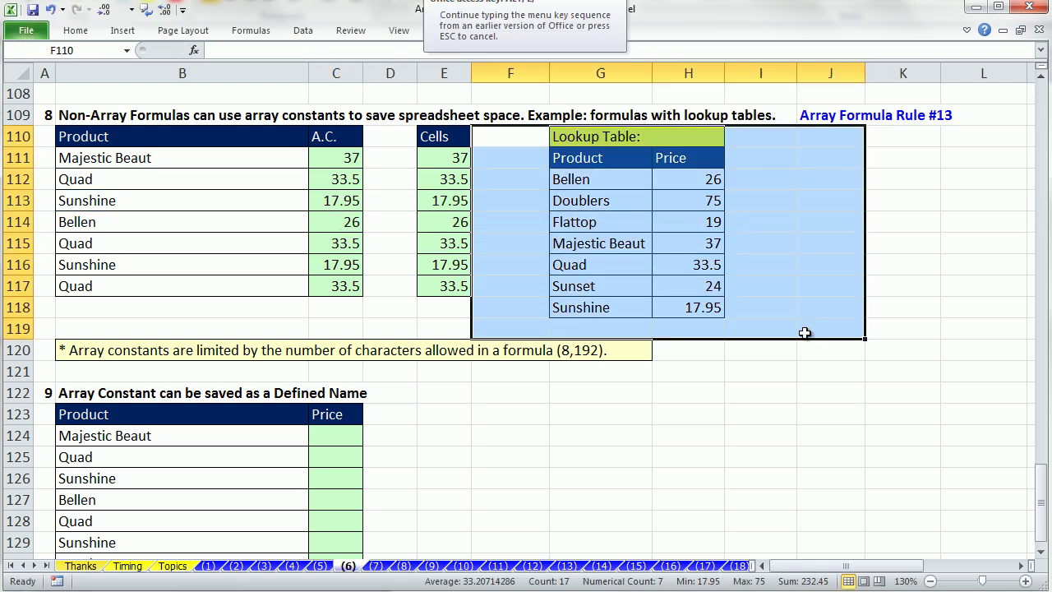
pyautogui.press('a')
pyautogui.press('a')
pyautogui.click(436, 157)
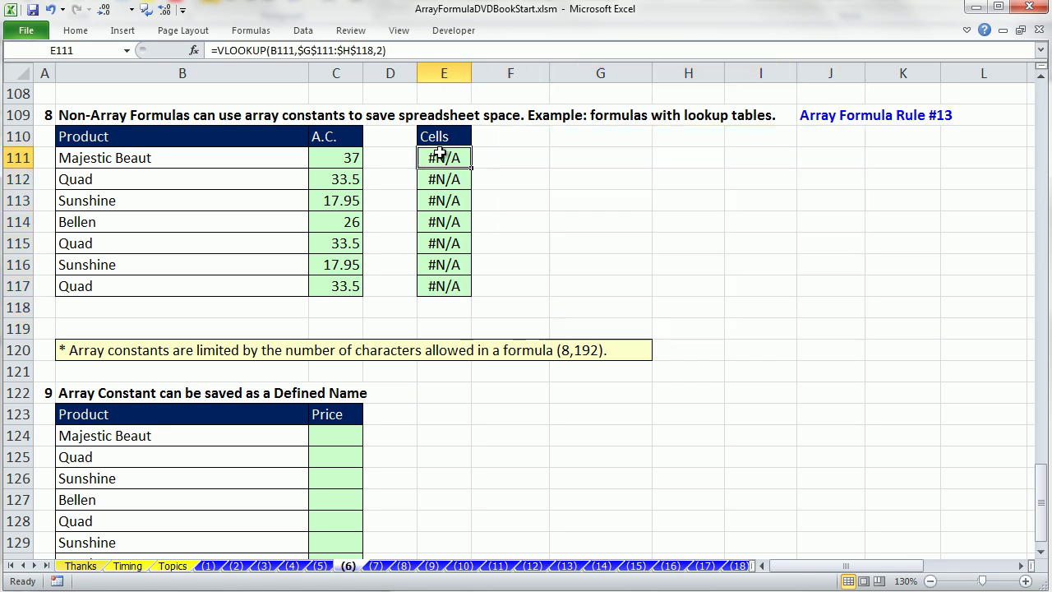
pyautogui.doubleClick(439, 157)
pyautogui.press('Escape')
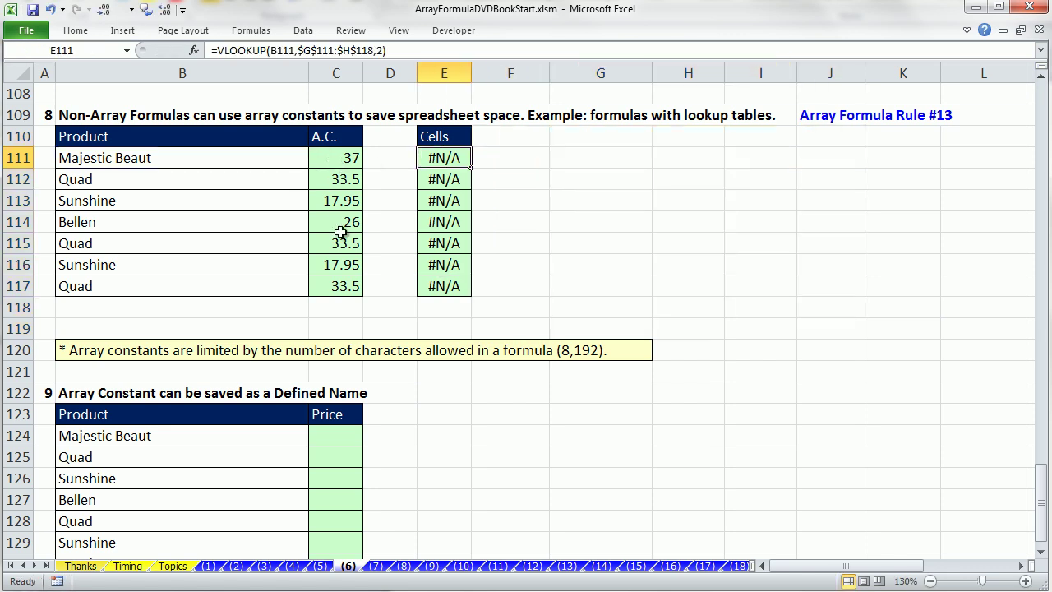
# Restore the lookup table and review the array constant in C111's formula.
pyautogui.hotkey('ctrl', 'z')
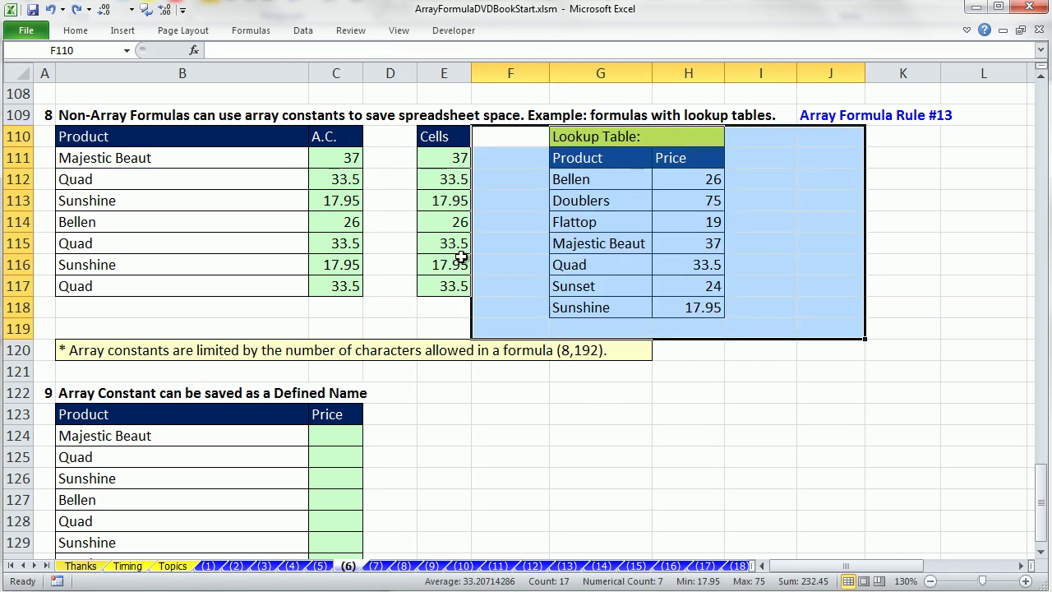
pyautogui.doubleClick(341, 161)
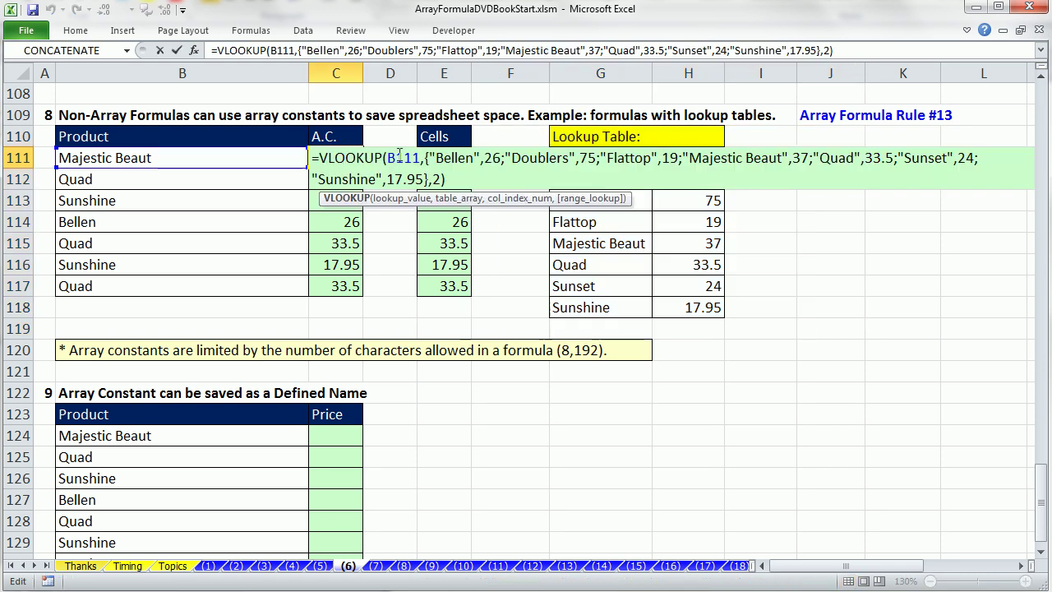
pyautogui.moveTo(426, 159); pyautogui.dragTo(429, 180)
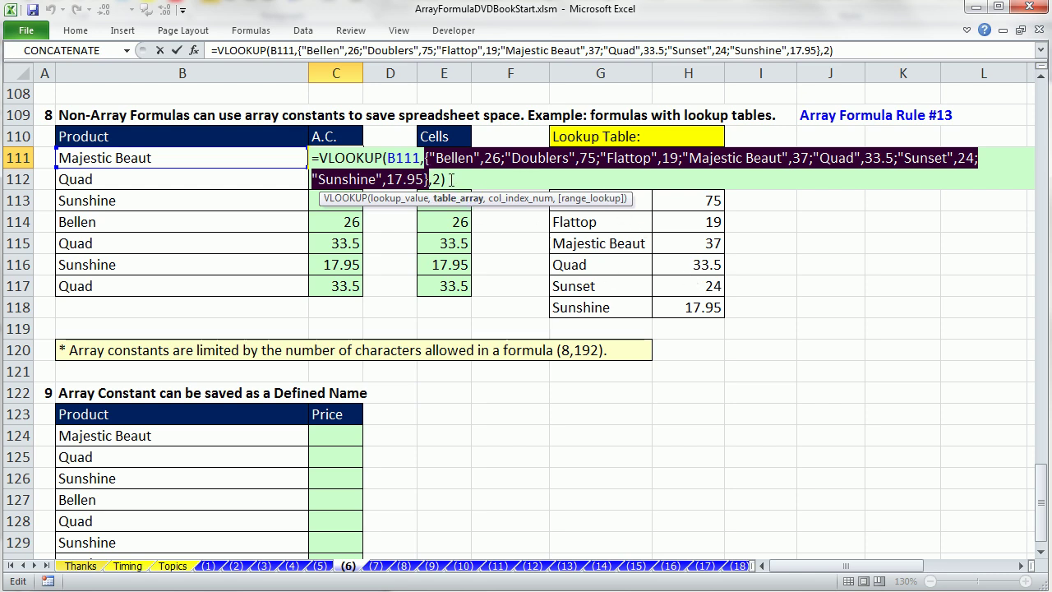
pyautogui.hotkey('ctrl', 'Return')
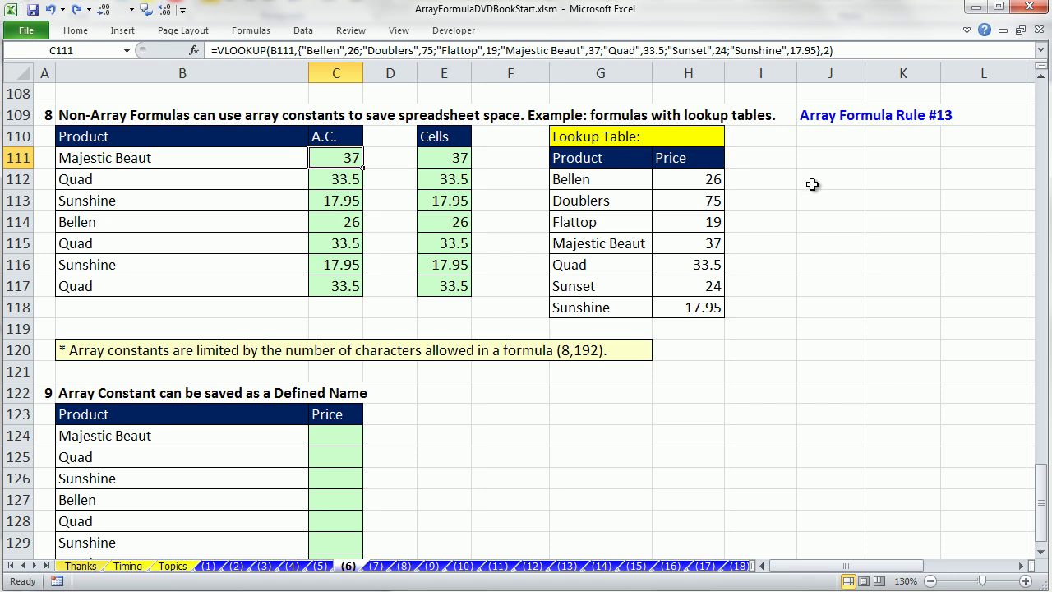
# Convert =G112:H118 in G123 into an array constant, copy it, and discard the formula.
pyautogui.click(614, 408)
pyautogui.write('=')
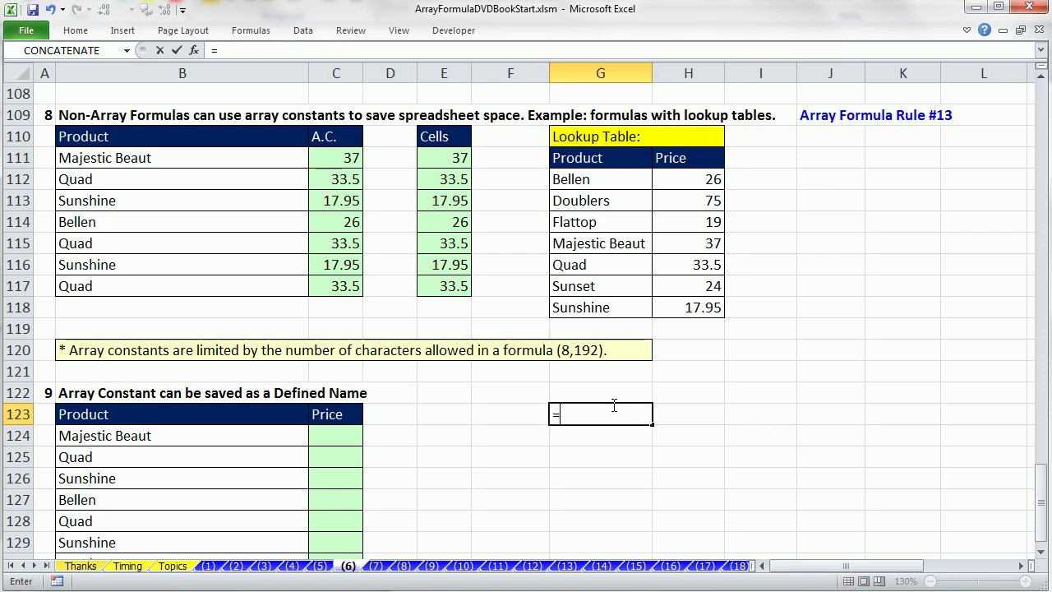
pyautogui.moveTo(578, 177); pyautogui.dragTo(715, 310)
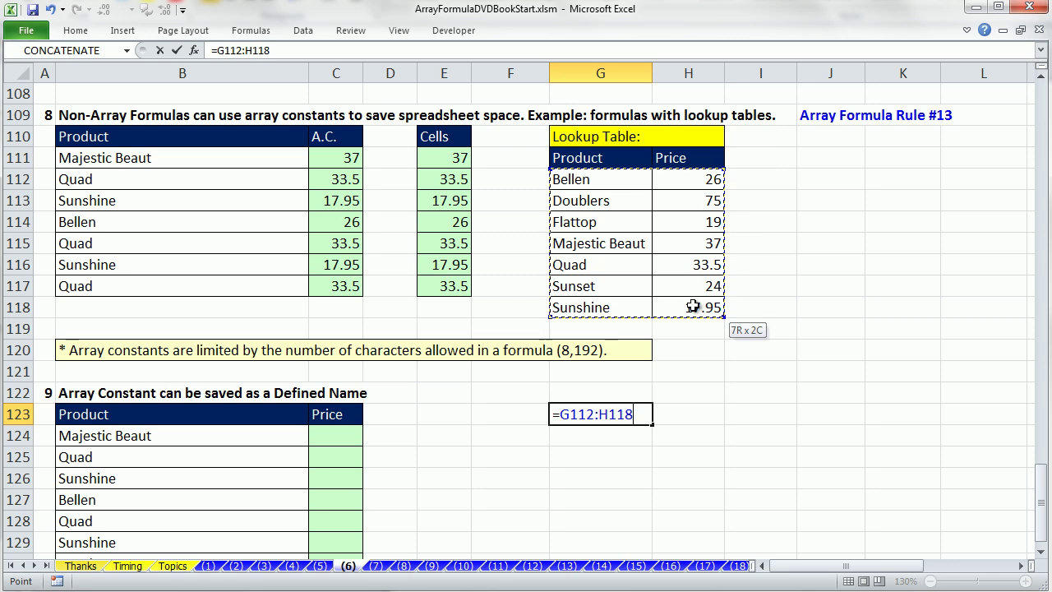
pyautogui.press('F2')
pyautogui.hotkey('shift', 'Home')
pyautogui.press('F9')
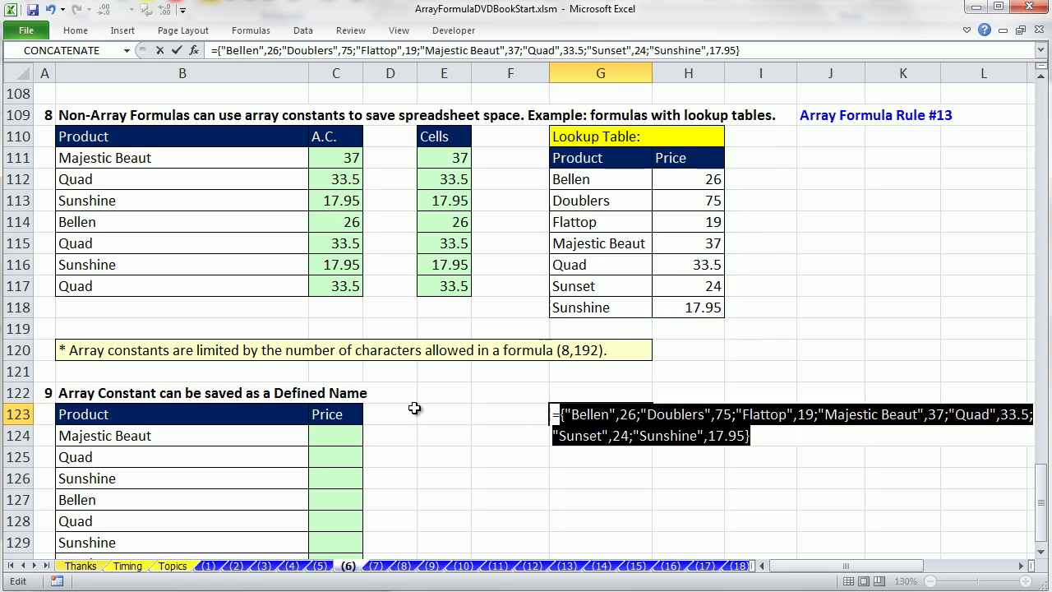
pyautogui.hotkey('ctrl', 'c')
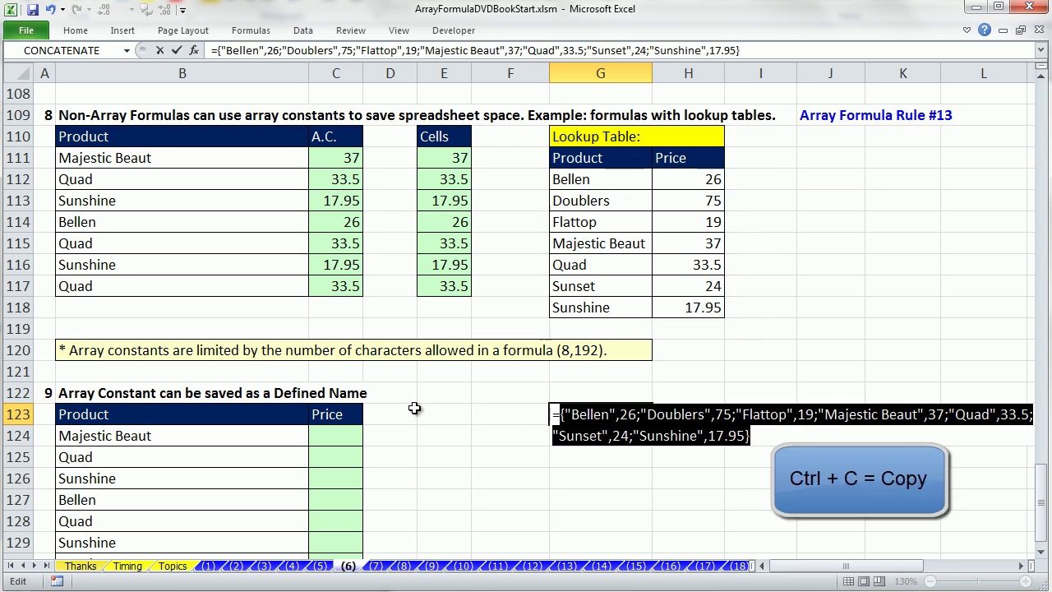
pyautogui.press('Escape')
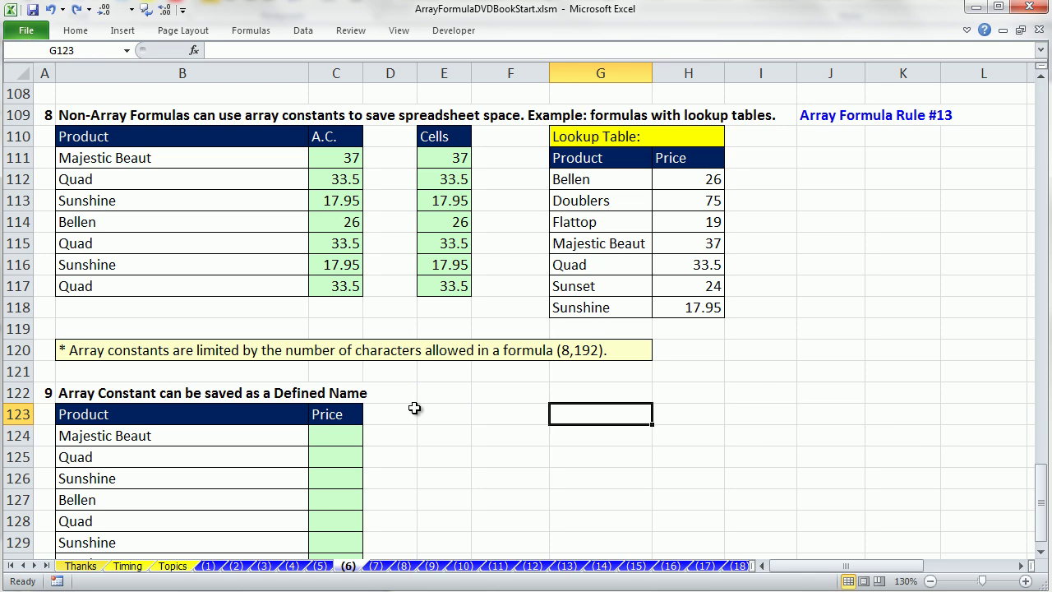
# Define the name Video6ArrayConstantVTable referring to the pasted product–price array constant.
pyautogui.hotkey('ctrl', 'F3')
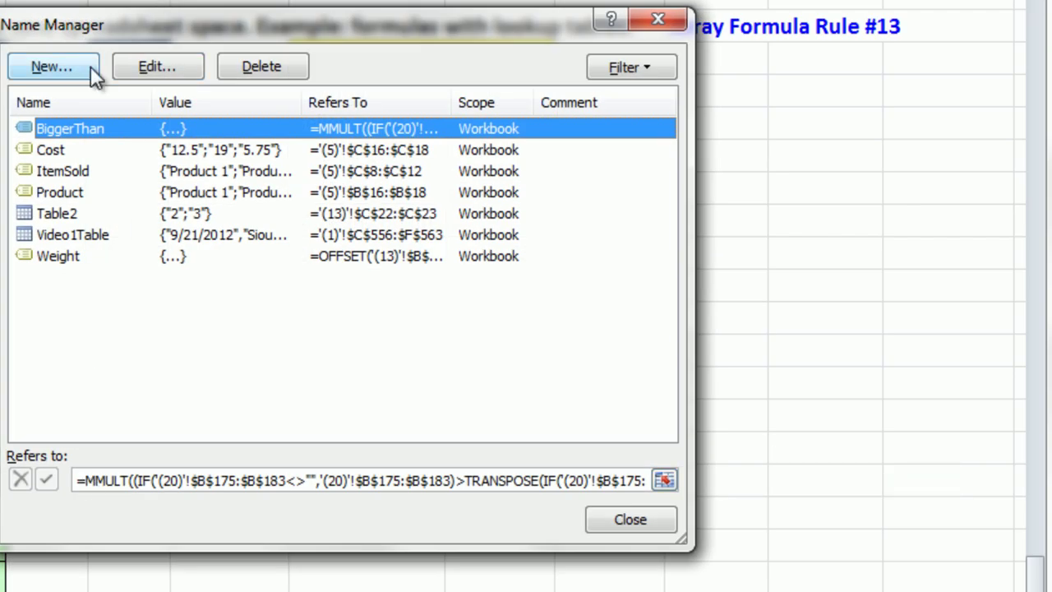
pyautogui.click(77, 70)
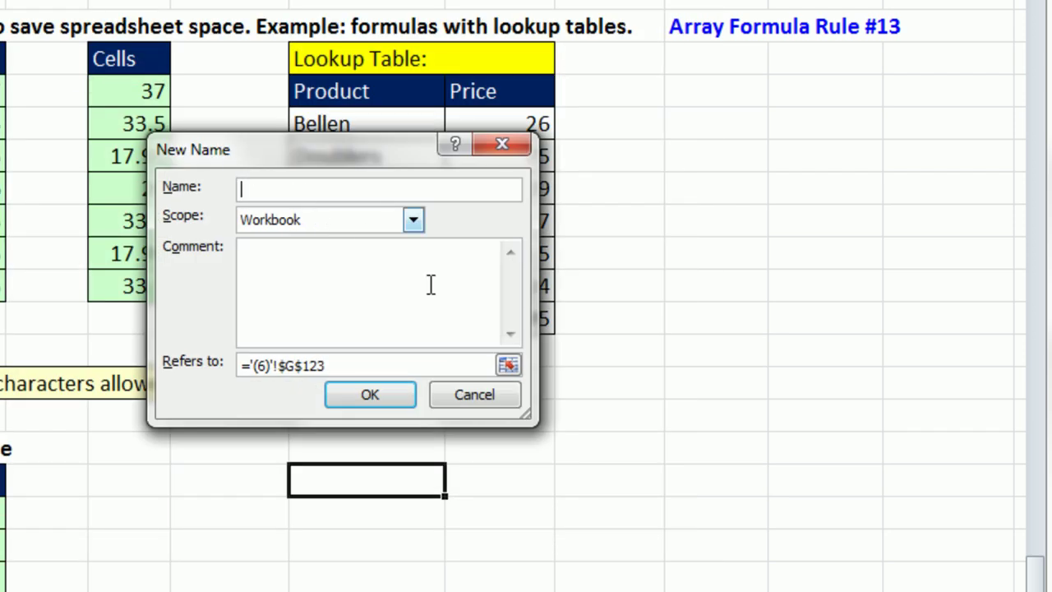
pyautogui.write('Video6Array')
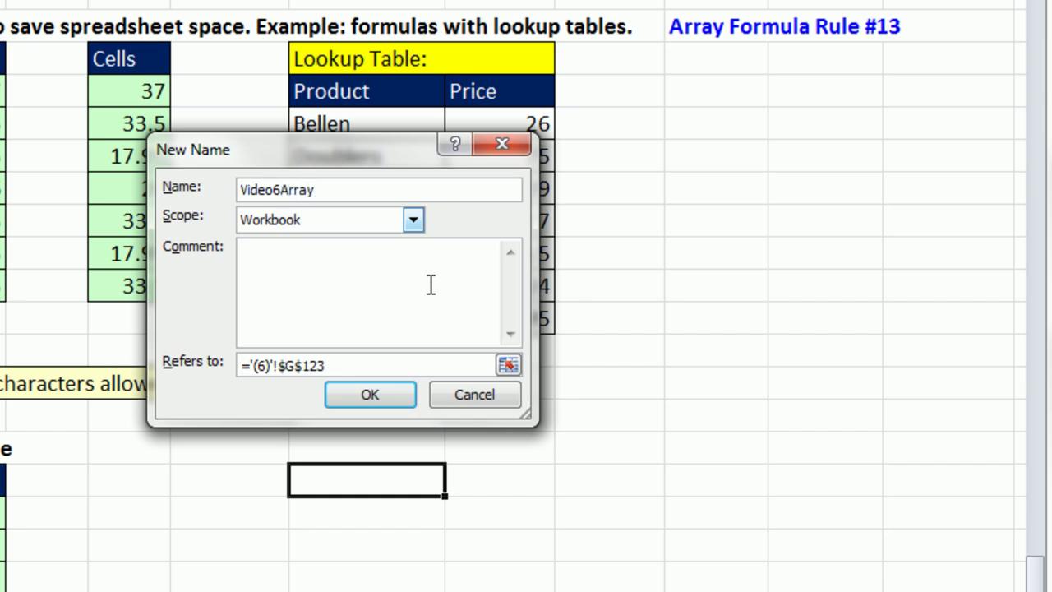
pyautogui.write('ConstantVTable')
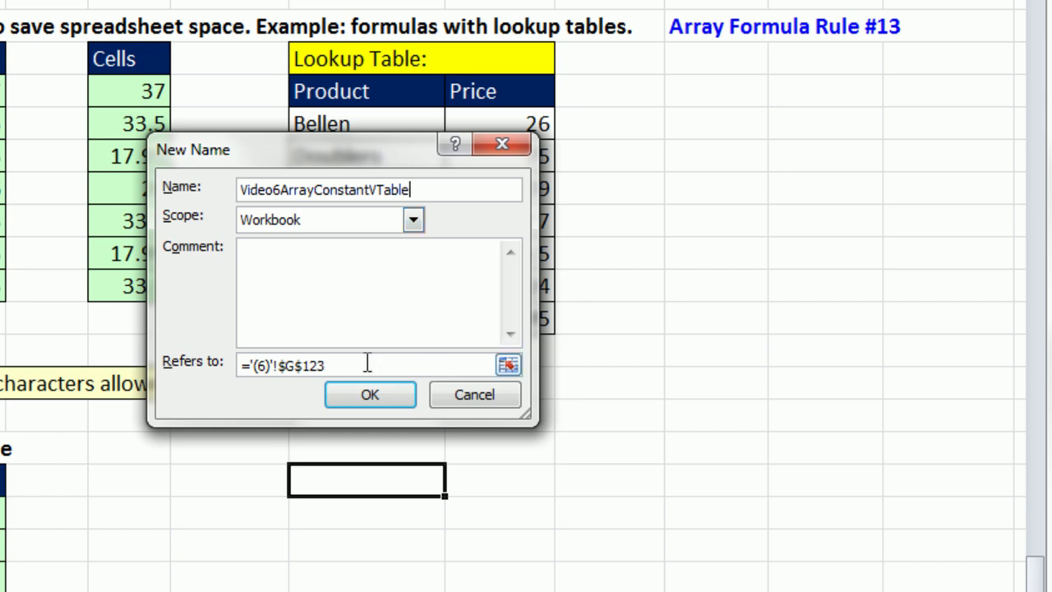
pyautogui.moveTo(529, 415); pyautogui.dragTo(796, 502)
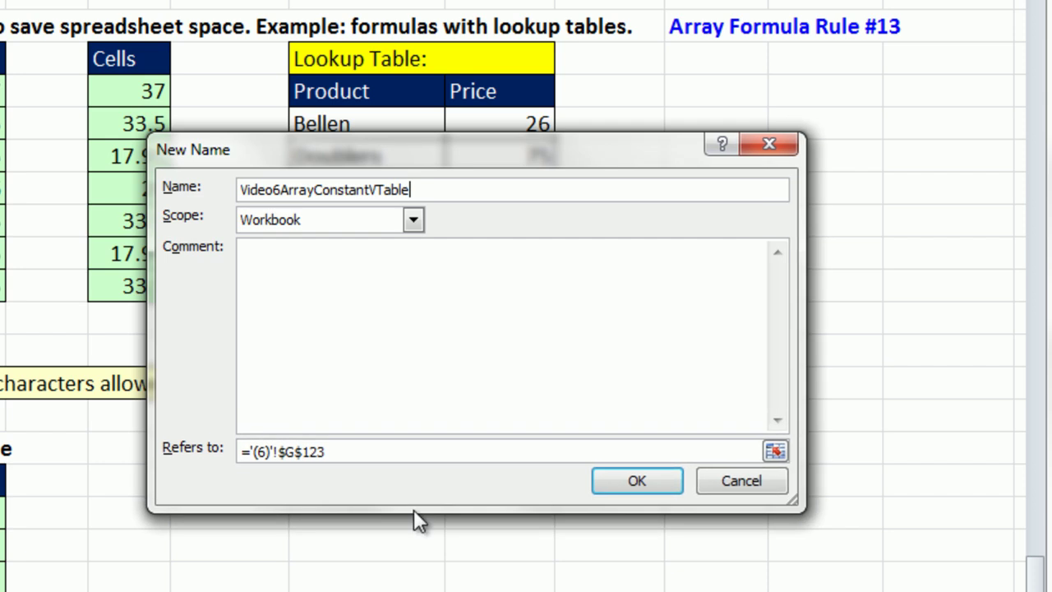
pyautogui.moveTo(363, 459); pyautogui.dragTo(240, 452)
pyautogui.press('Delete')
pyautogui.write('=')
pyautogui.hotkey('ctrl', 'v')
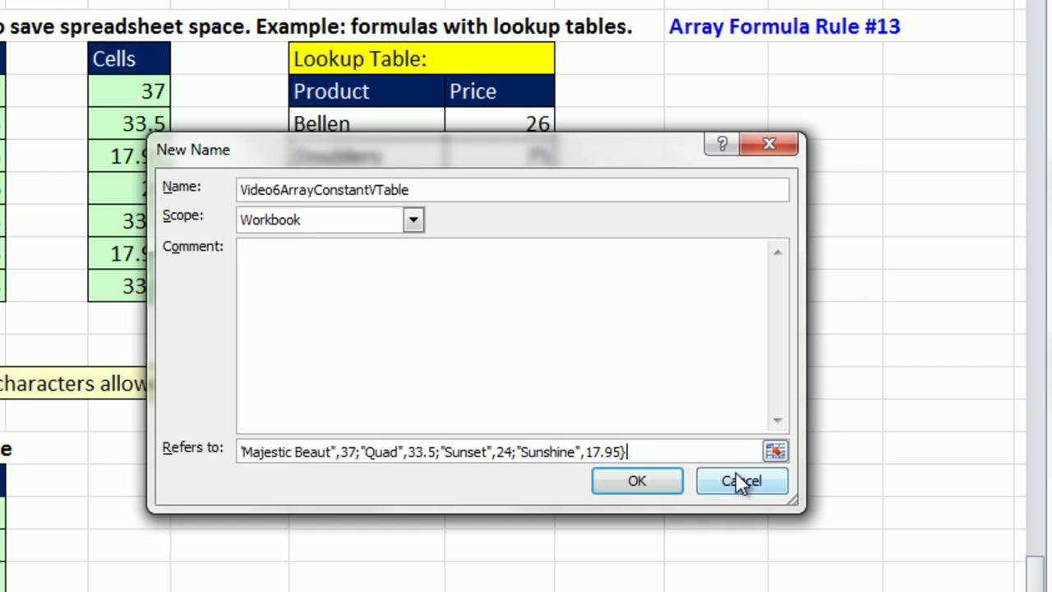
pyautogui.moveTo(604, 446); pyautogui.dragTo(195, 438)
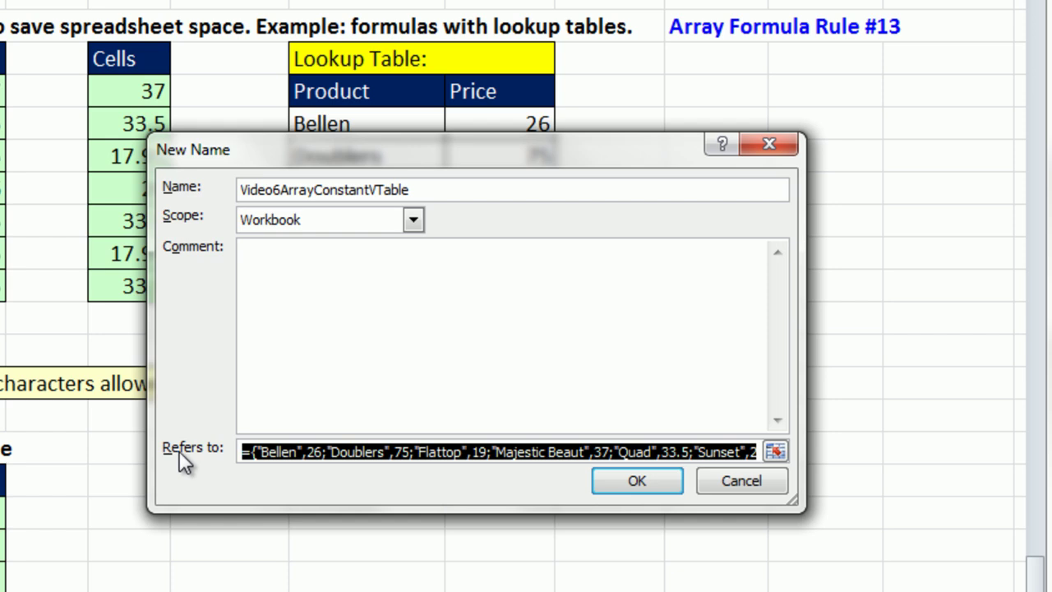
pyautogui.click(641, 481)
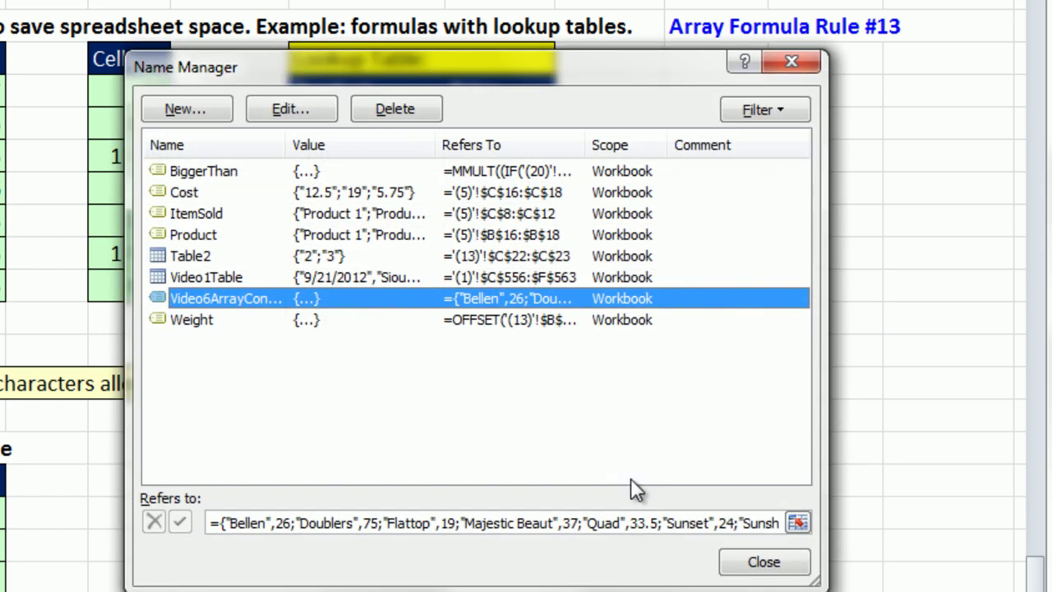
# Enter =VLOOKUP(B124,Video6ArrayConstantVTable,2) in C124 and copy it down to C130.
pyautogui.click(791, 60)
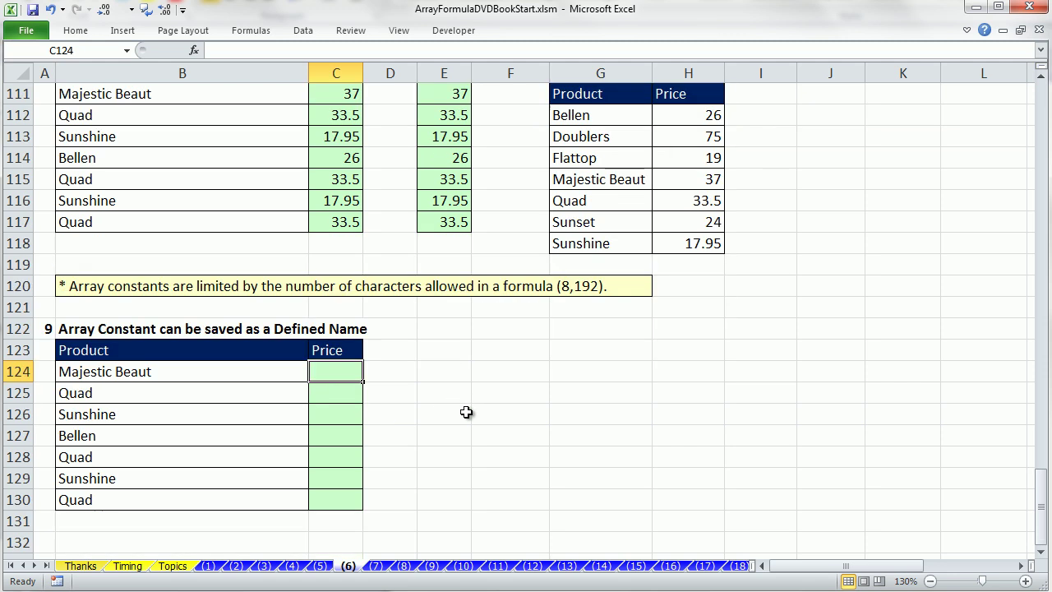
pyautogui.scroll(-1, 466, 411)
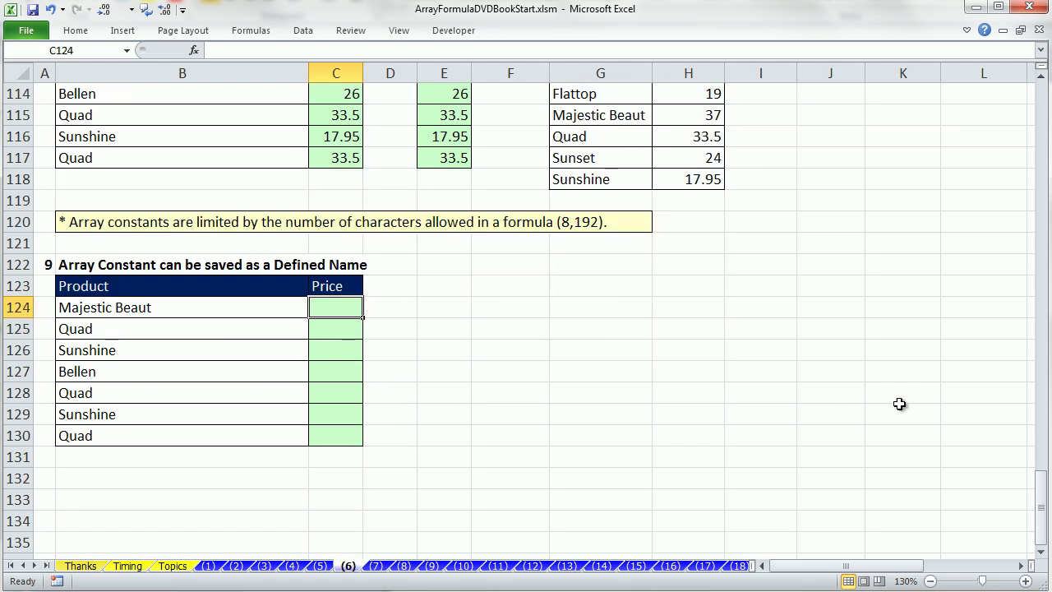
pyautogui.write('=vl')
pyautogui.press('Tab')
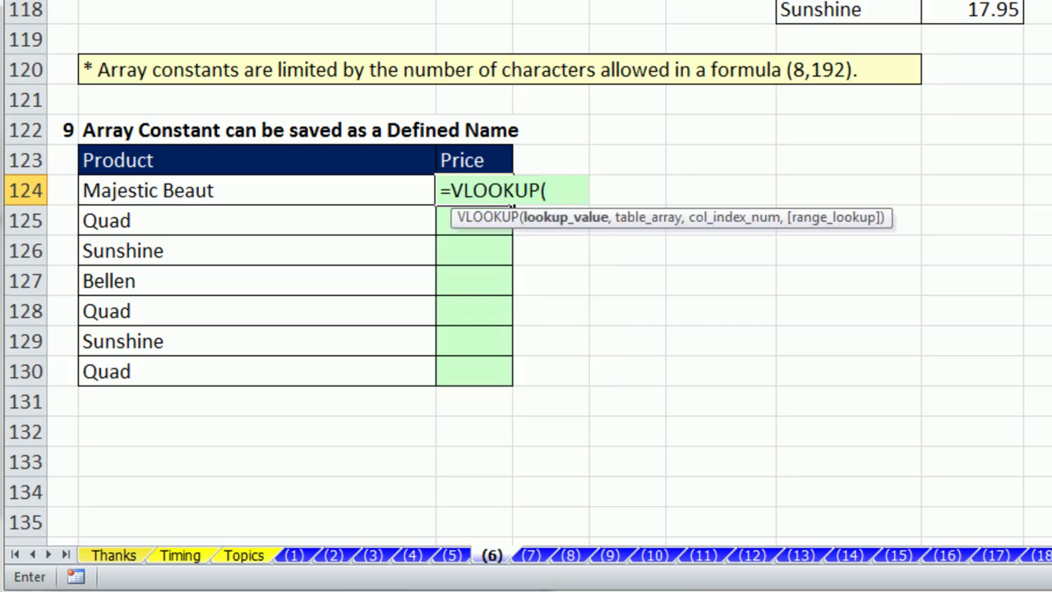
pyautogui.press('Left')
pyautogui.write(',')
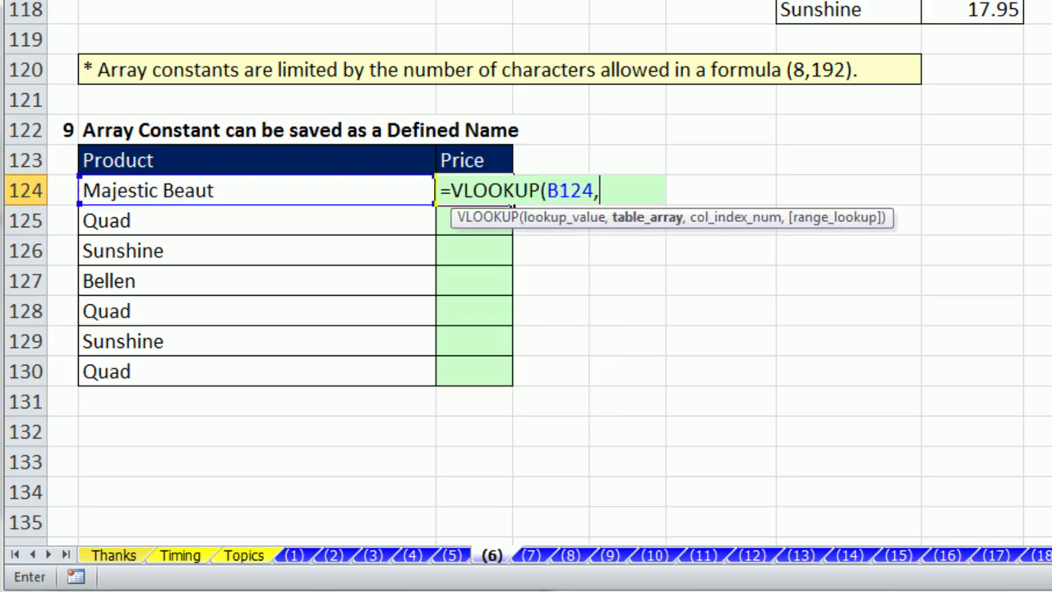
pyautogui.write('v')
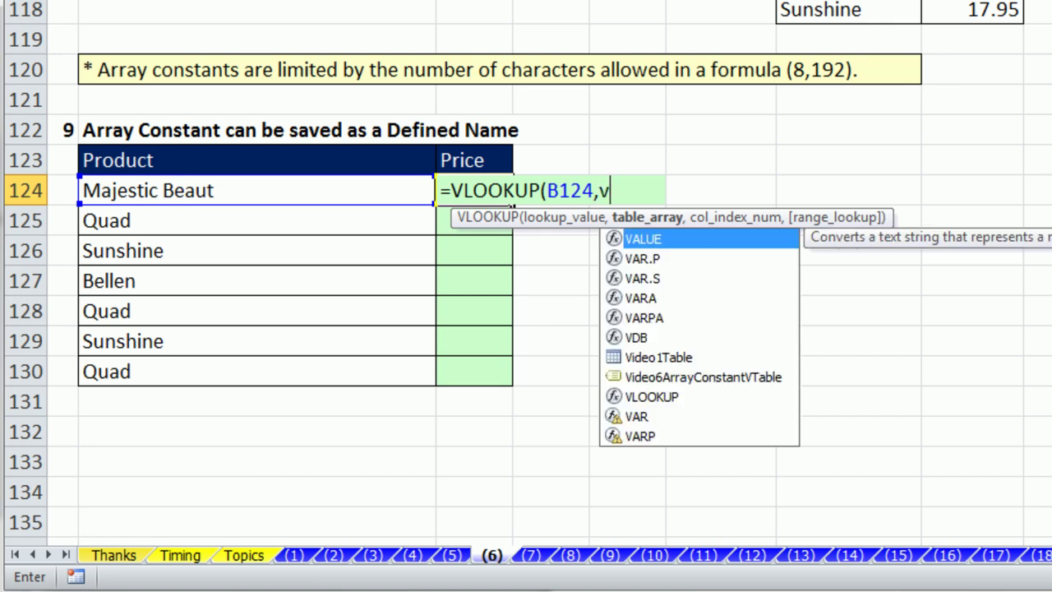
pyautogui.doubleClick(617, 379)
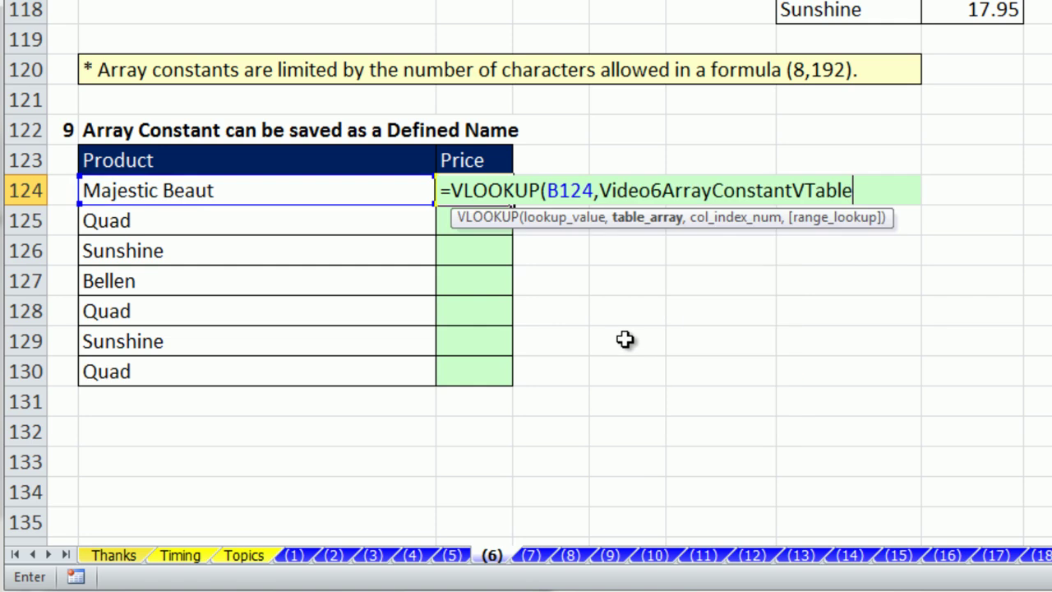
pyautogui.write(',')
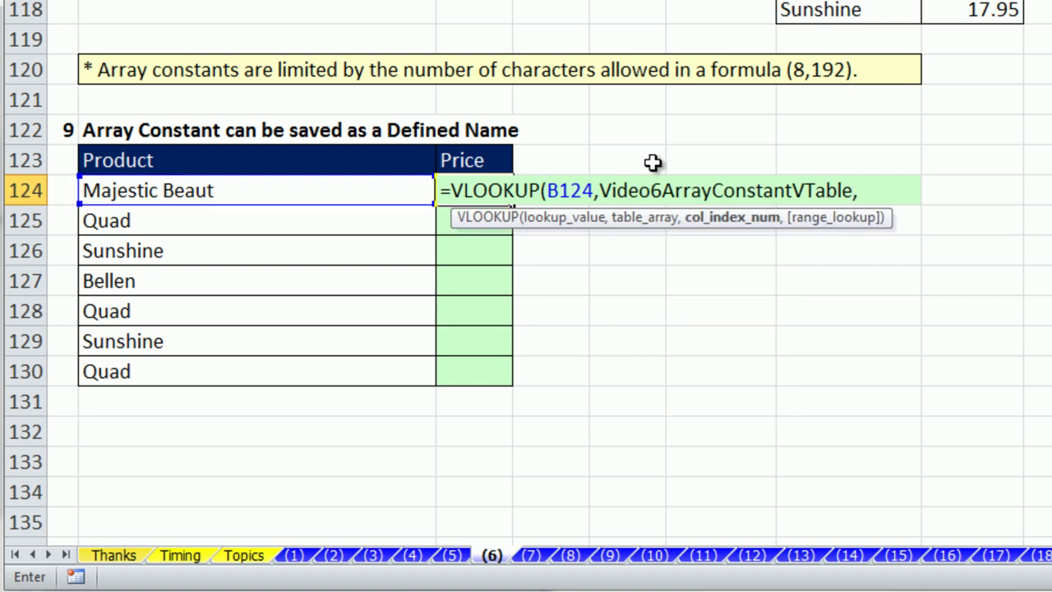
pyautogui.write('2)')
pyautogui.hotkey('ctrl', 'Return')
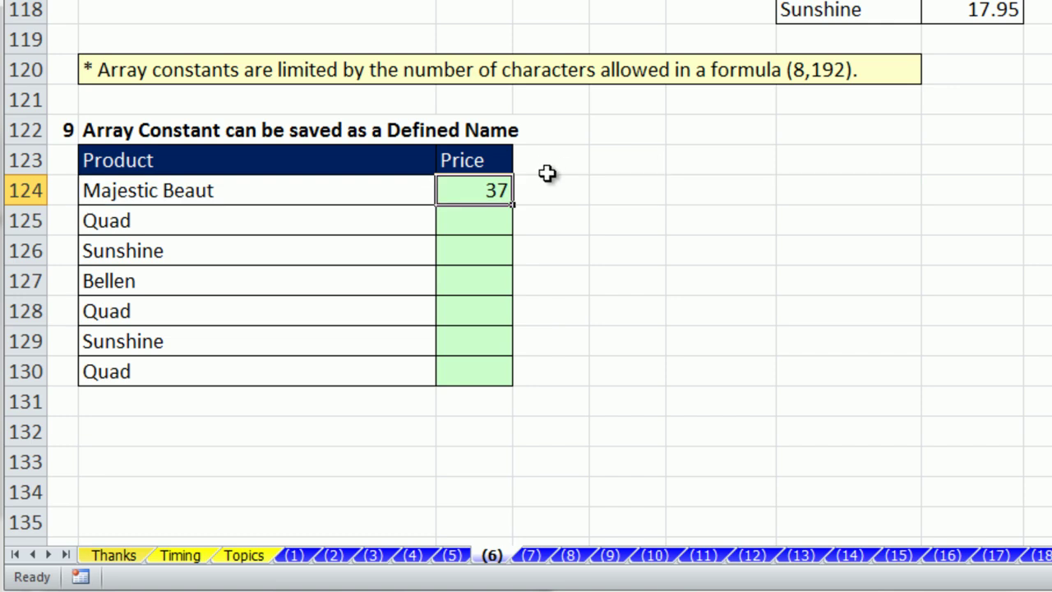
pyautogui.doubleClick(512, 204)
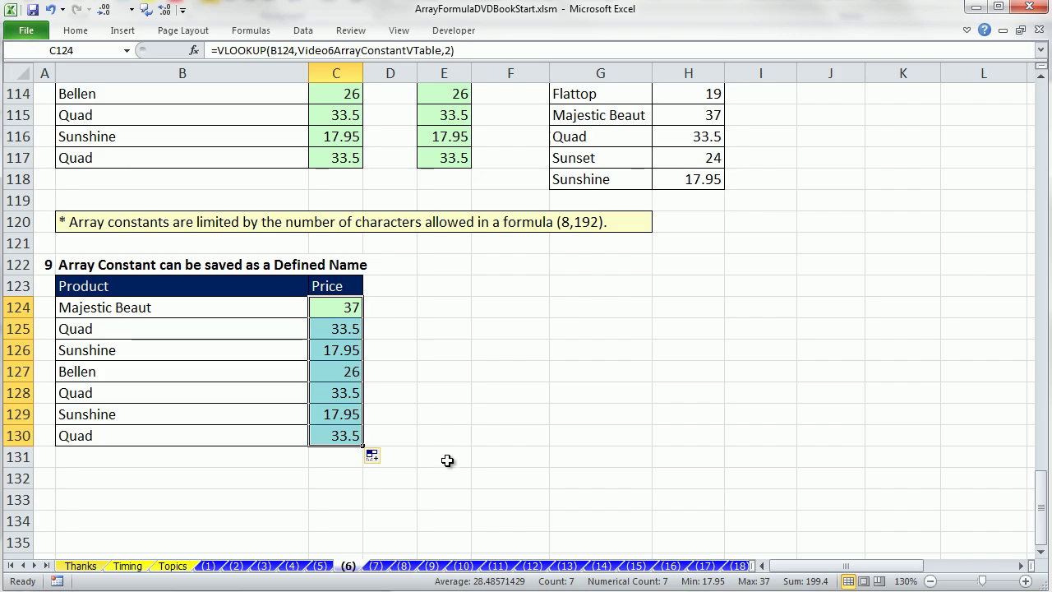
pyautogui.click(635, 403)
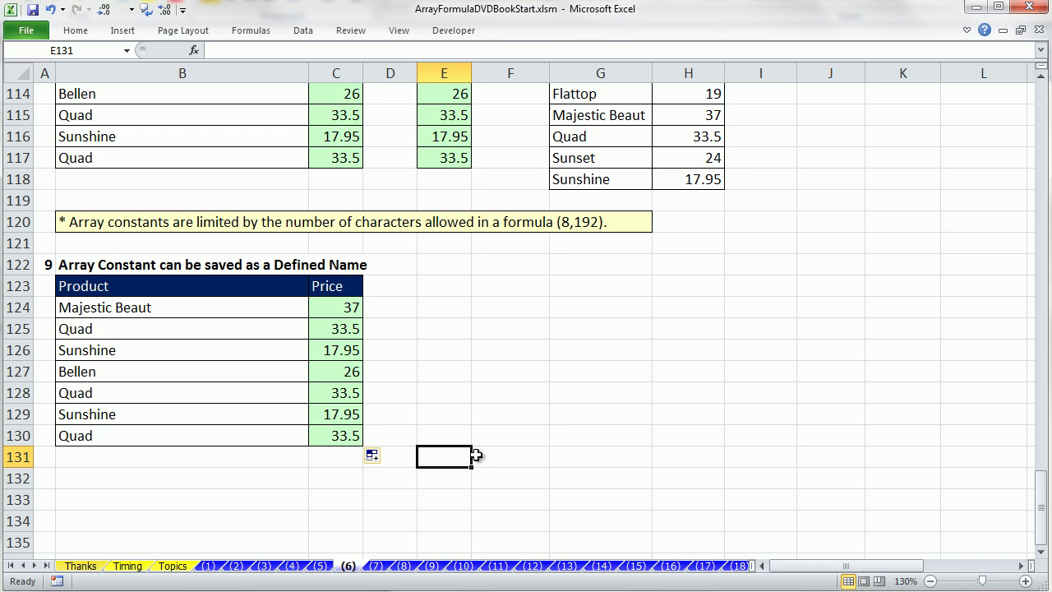
# Review C76's SUMIF total, then open C75's =SUM(SMALL(C69:C74,{1,2,3})) formula.
pyautogui.scroll(20, 476, 454)
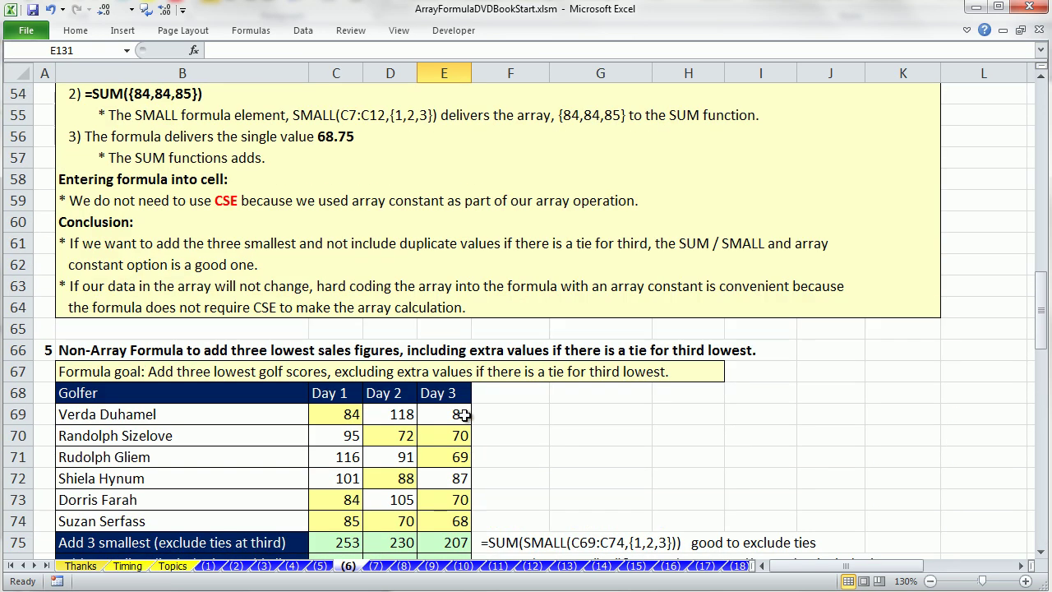
pyautogui.scroll(-3, 464, 415)
pyautogui.click(347, 371)
pyautogui.doubleClick(345, 372)
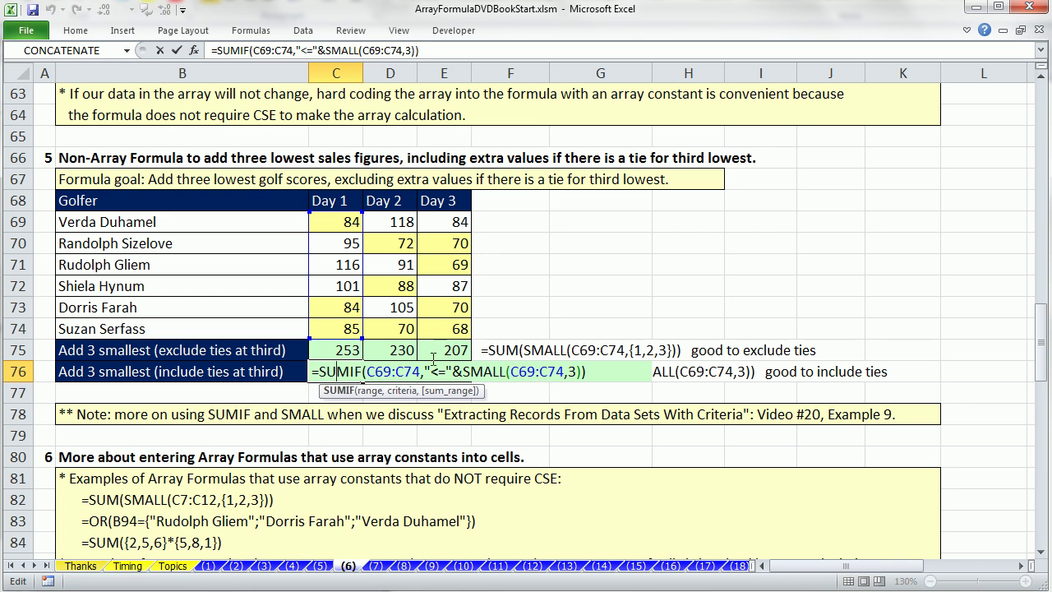
pyautogui.press('Escape')
pyautogui.click(357, 354)
pyautogui.doubleClick(351, 350)
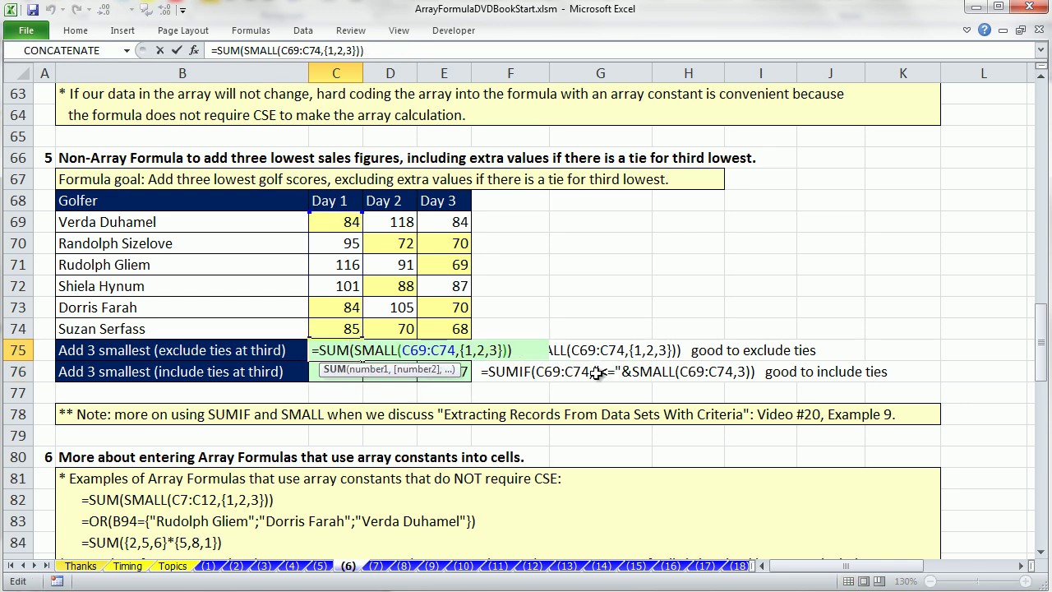
pyautogui.scroll(-2, 591, 369)
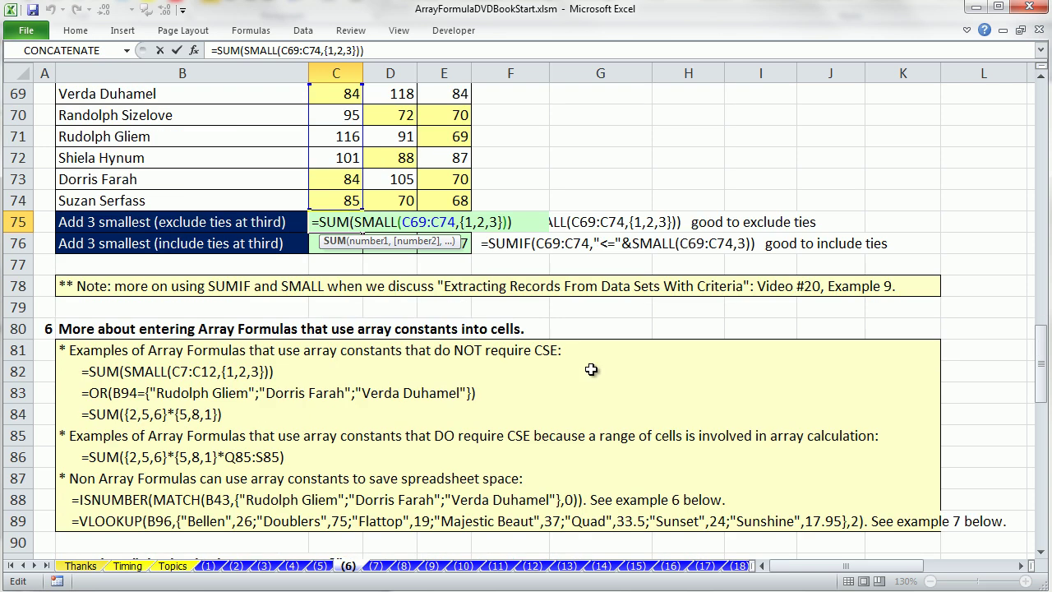
pyautogui.scroll(-1, 591, 369)
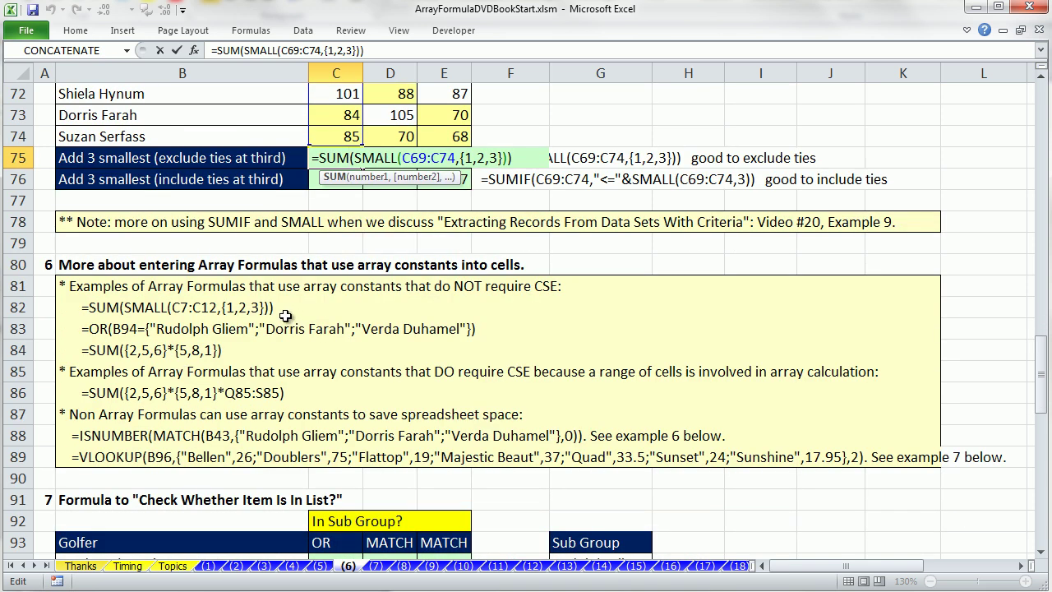